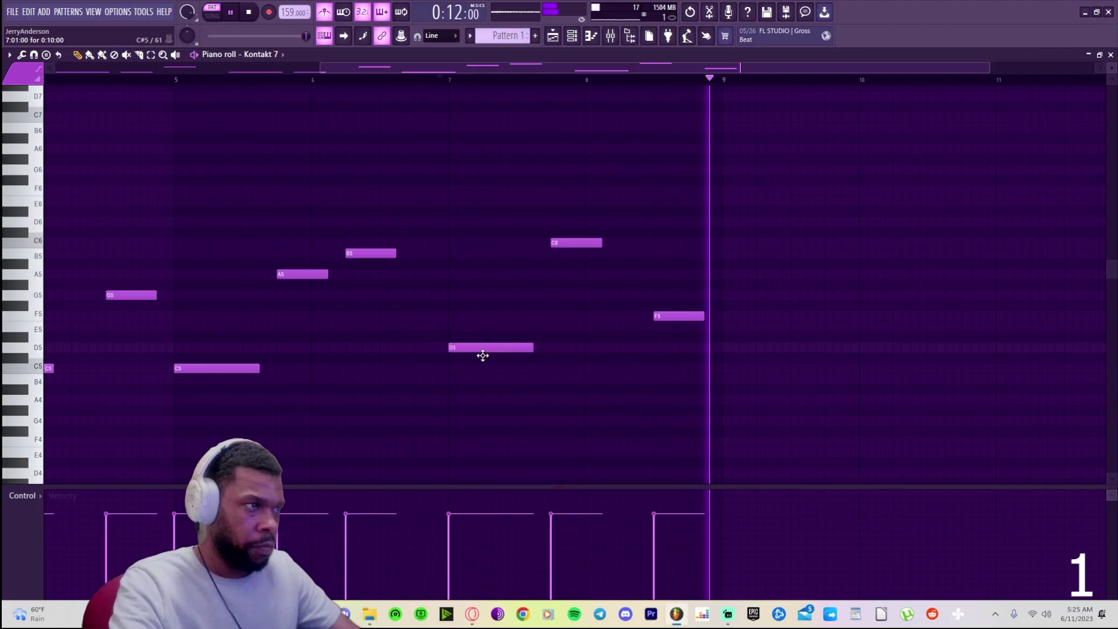
- Move the Kontakt 7 melody note at bar 7 down to C5, review the whole pattern and close the piano roll
left_click_drag(481, 354, 481, 373)
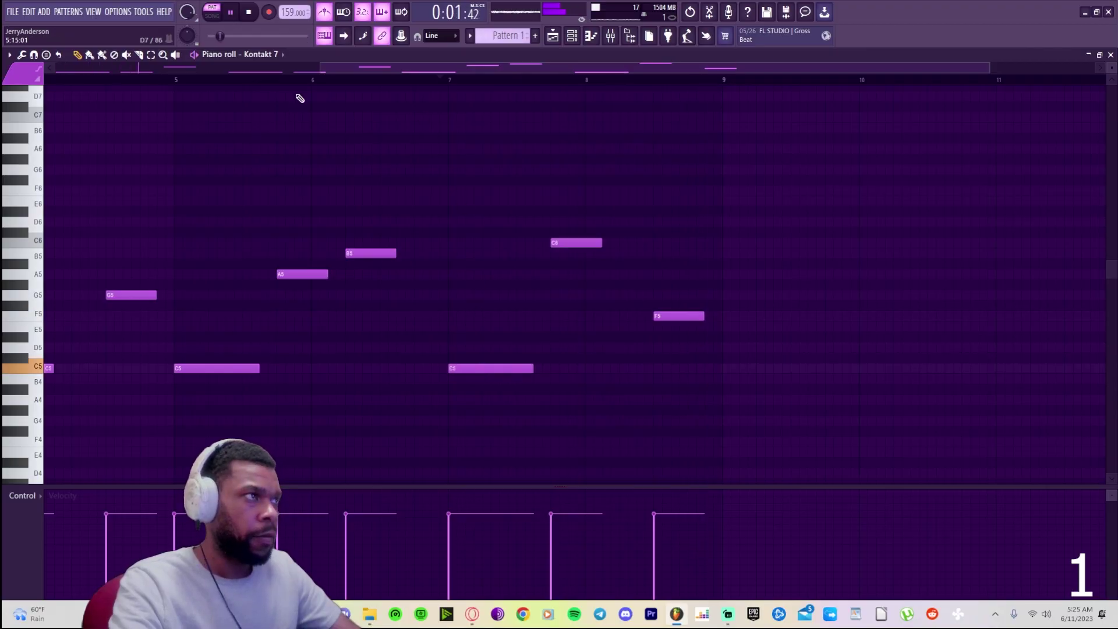
left_click_drag(319, 67, 56, 68)
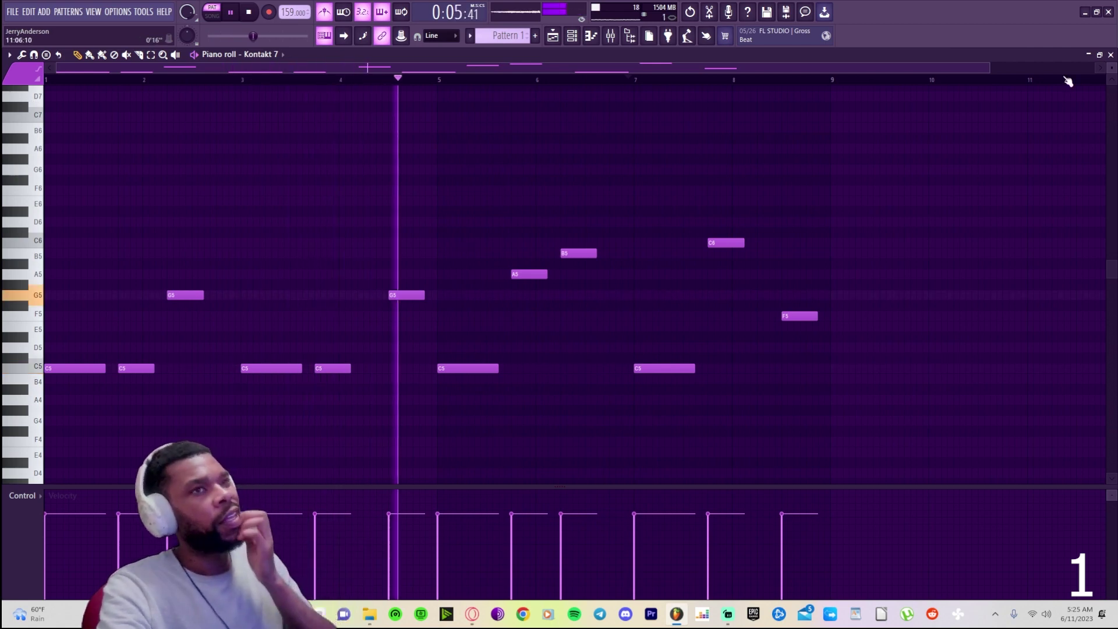
left_click(1110, 54)
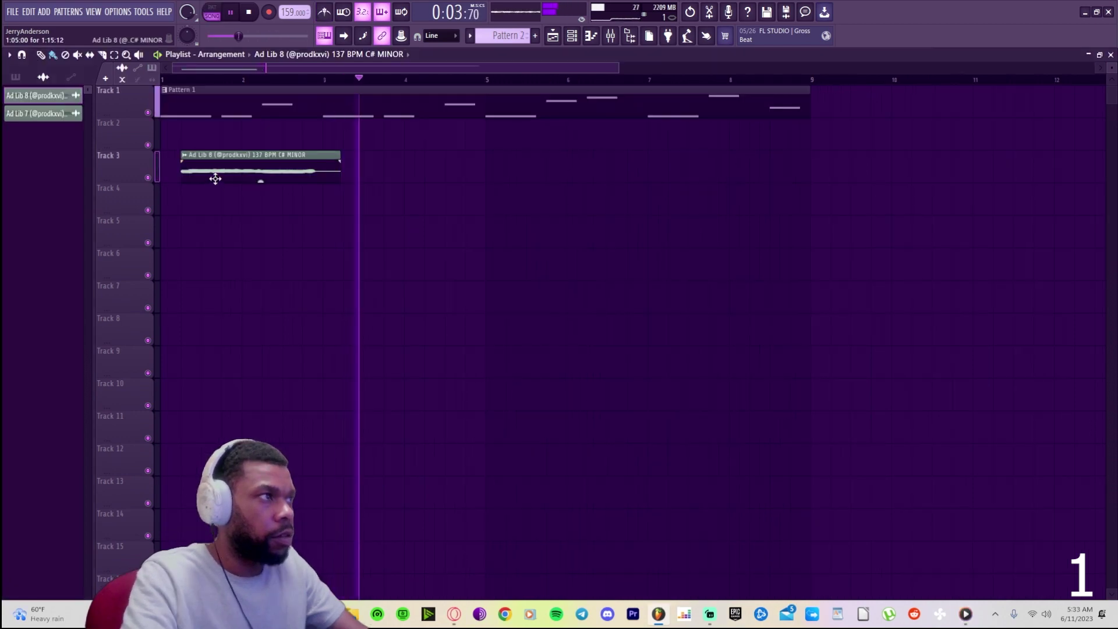
- Move the Ad Lib 8 clip on Track 3 to start at bar 3, replay that section and enable the metronome
left_click_drag(215, 177, 353, 176)
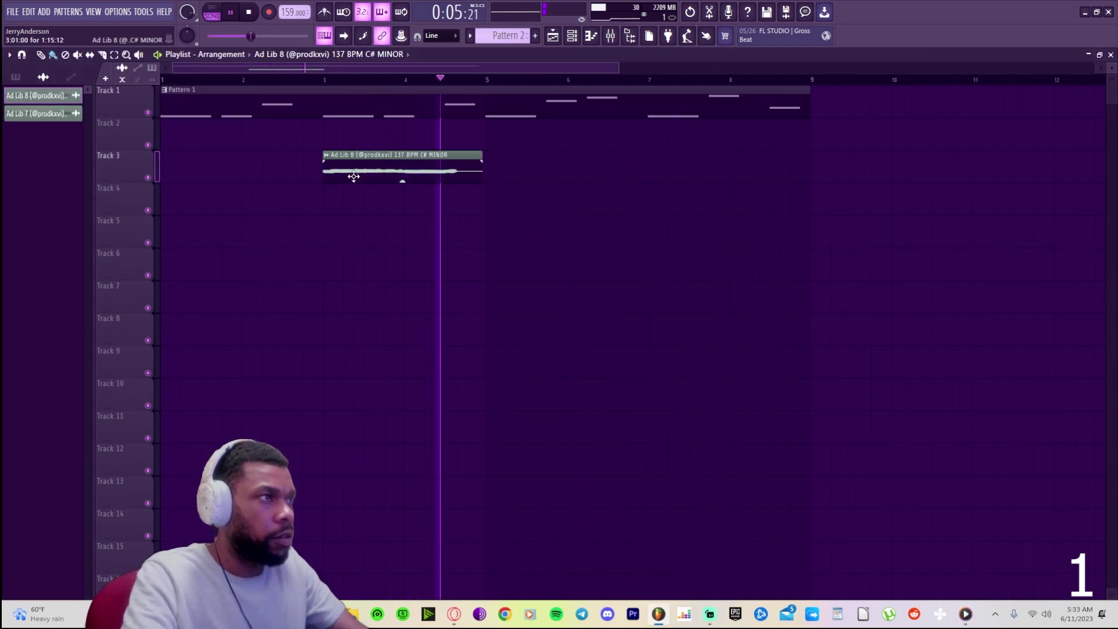
key("space")
key("space")
left_click(313, 79)
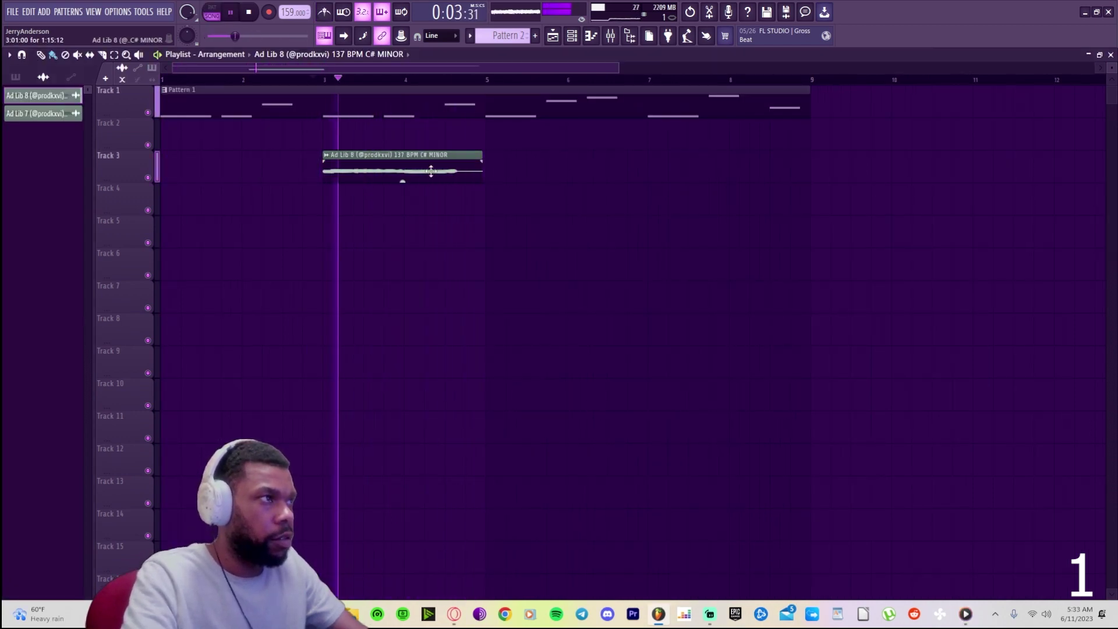
left_click(325, 11)
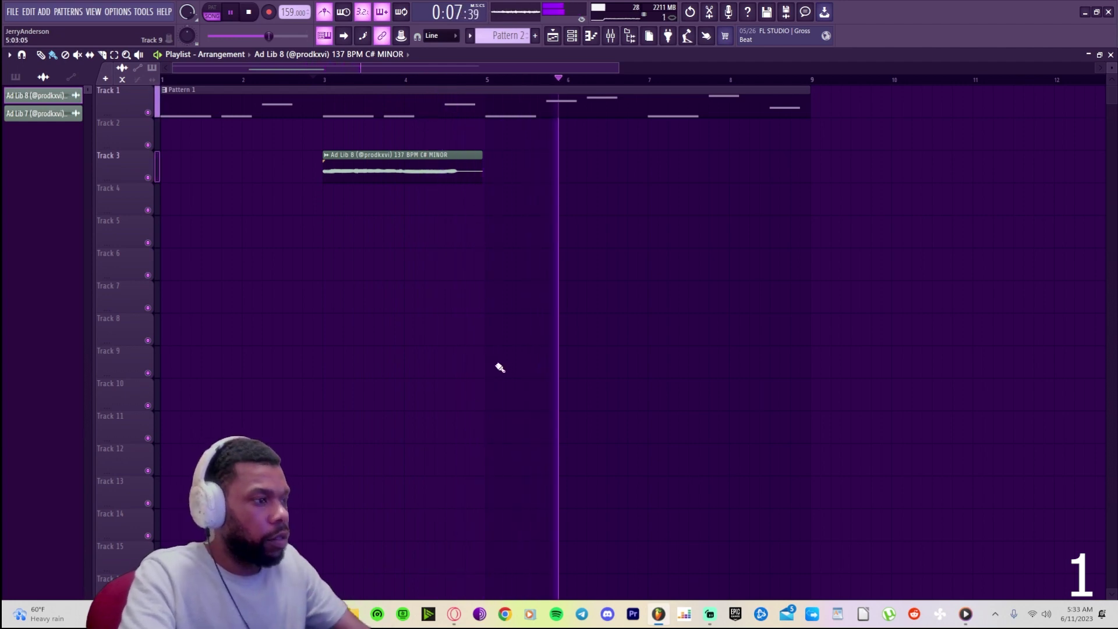
- Place the Ad Lib 7 clip on Track 4, shift its start to 1:09:00 and restart playback
key("F6")
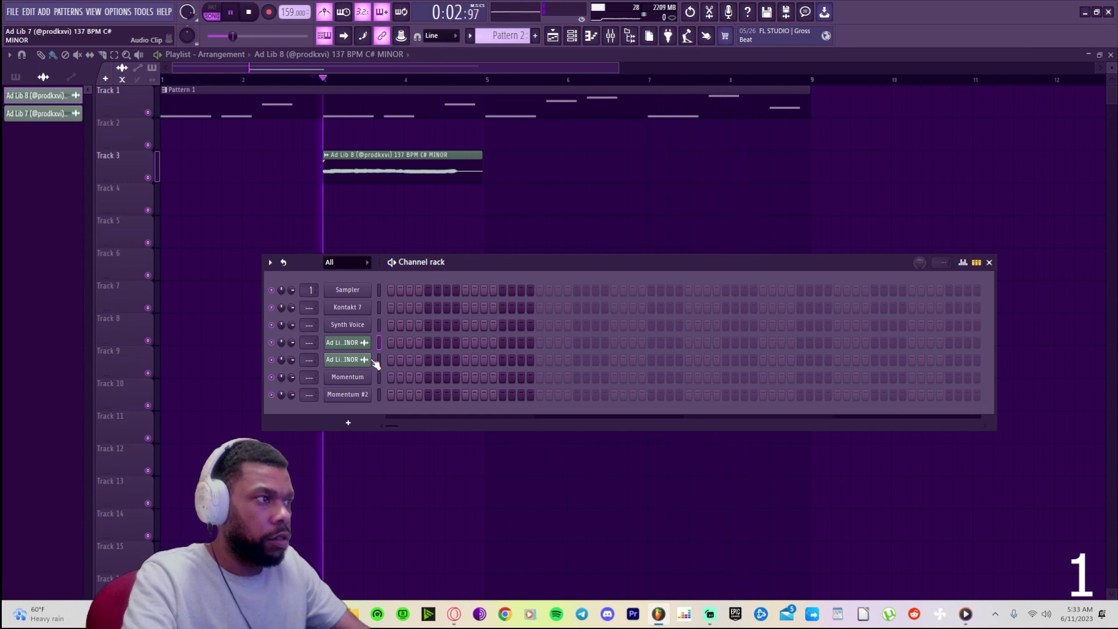
left_click(353, 359)
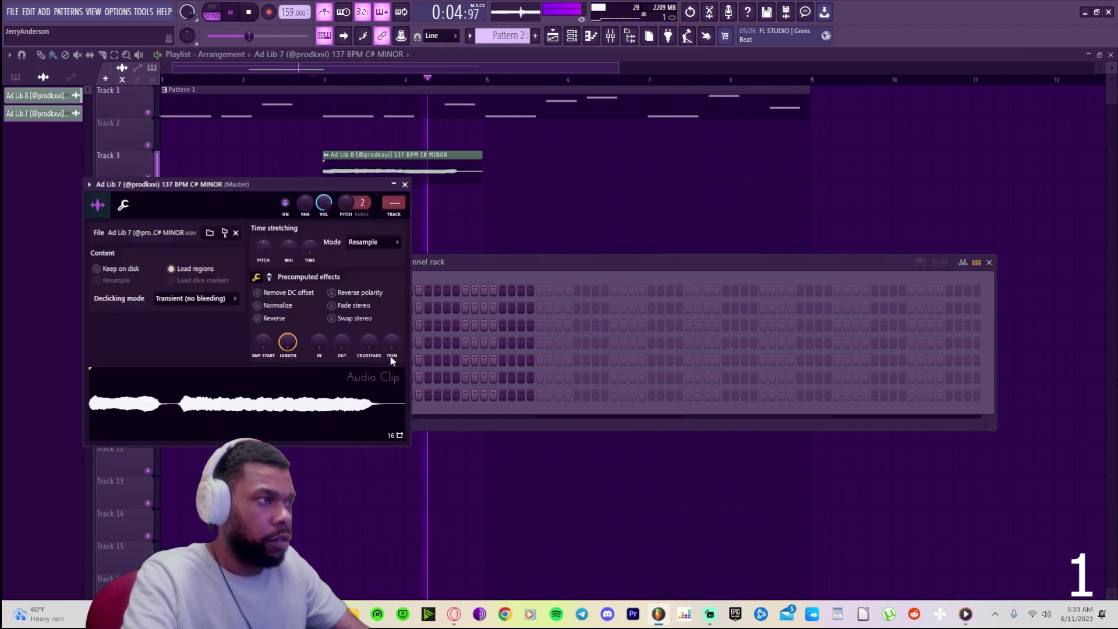
left_click(480, 271)
left_click(358, 362)
left_click(358, 362)
left_click_drag(396, 402, 262, 215)
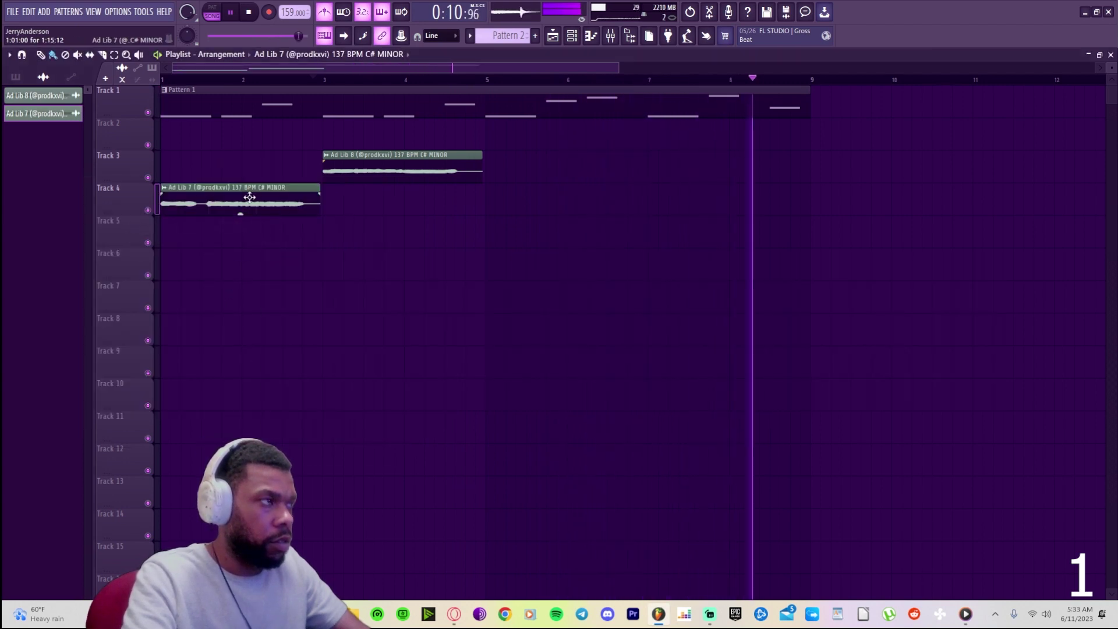
left_click_drag(243, 208, 280, 207)
left_click(252, 11)
key("space")
- Try the Ad Lib 8 clip at bar 6 and at 3:09:00, return it to bar 3 and restart playback
left_click_drag(411, 162, 634, 164)
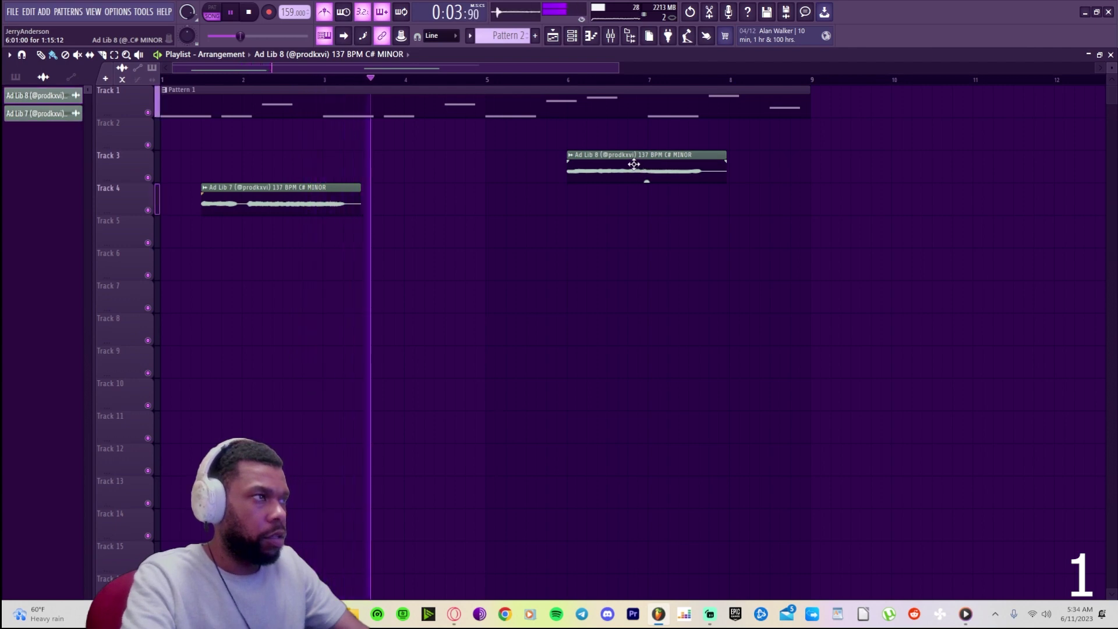
key("space")
key("space")
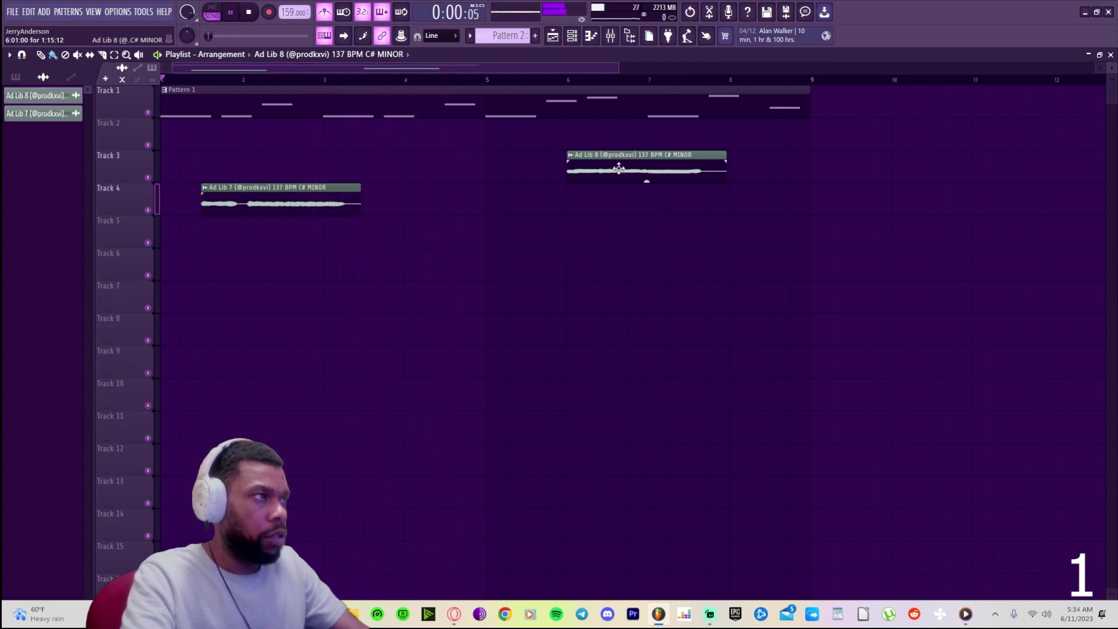
left_click_drag(619, 168, 416, 175)
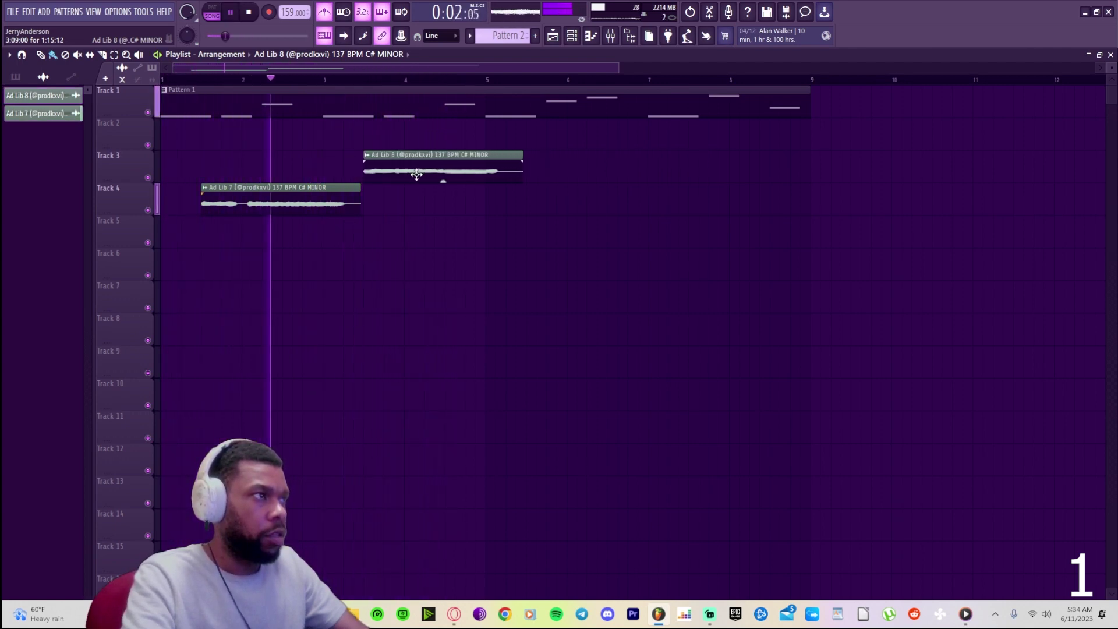
left_click_drag(412, 175, 364, 181)
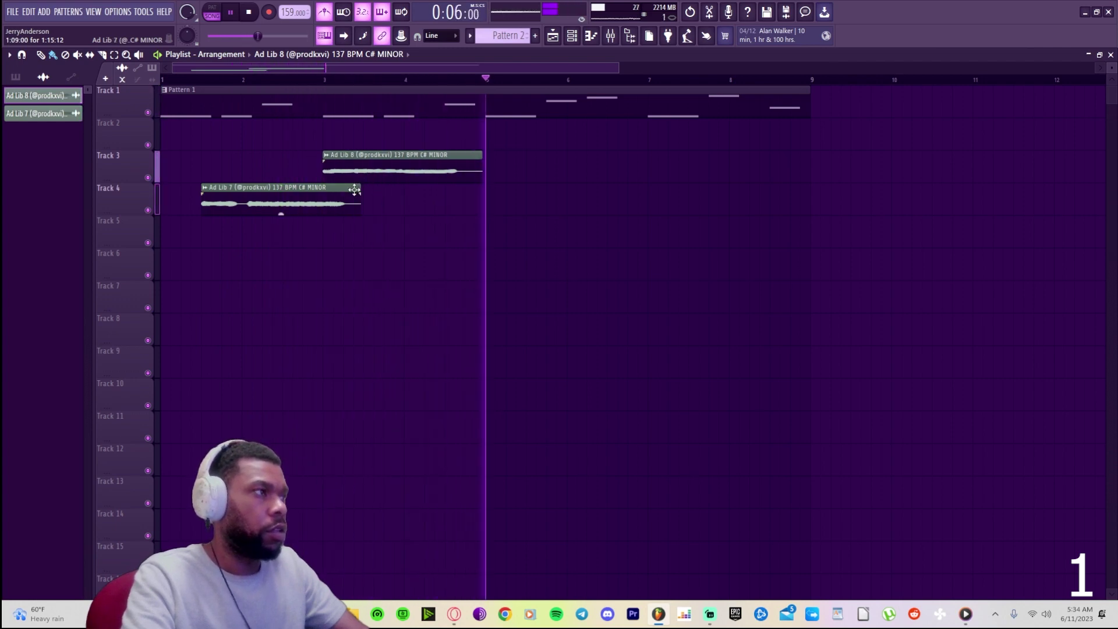
key("space")
key("space")
- Fade out the end of the Ad Lib 7 clip, trim its length to 1:11:12 and replay the transition
left_click_drag(366, 197, 308, 191)
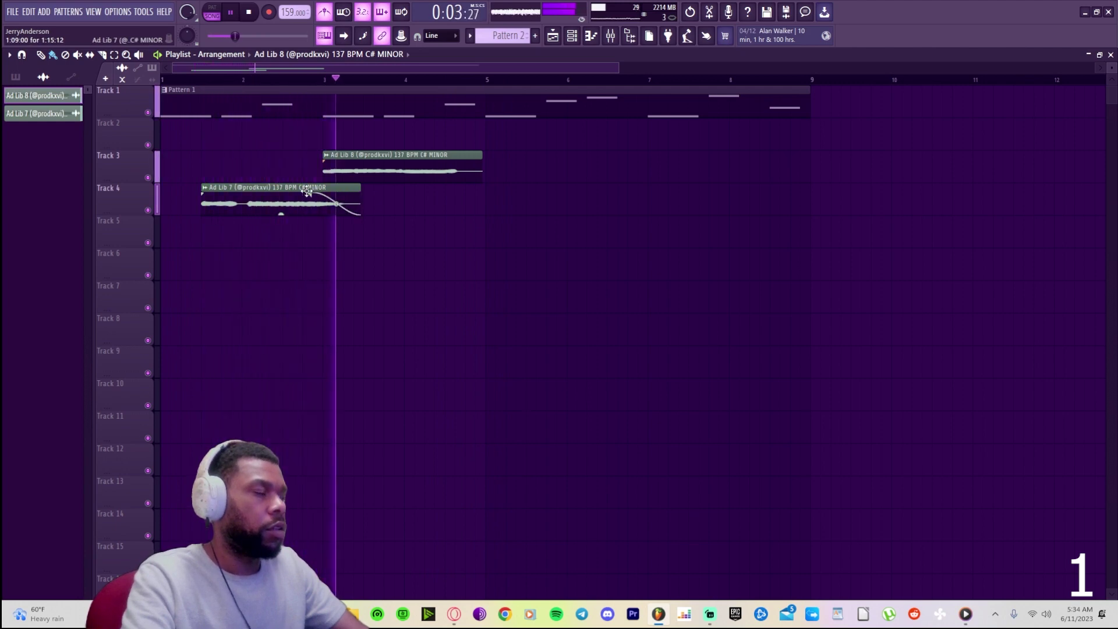
left_click_drag(357, 190, 341, 190)
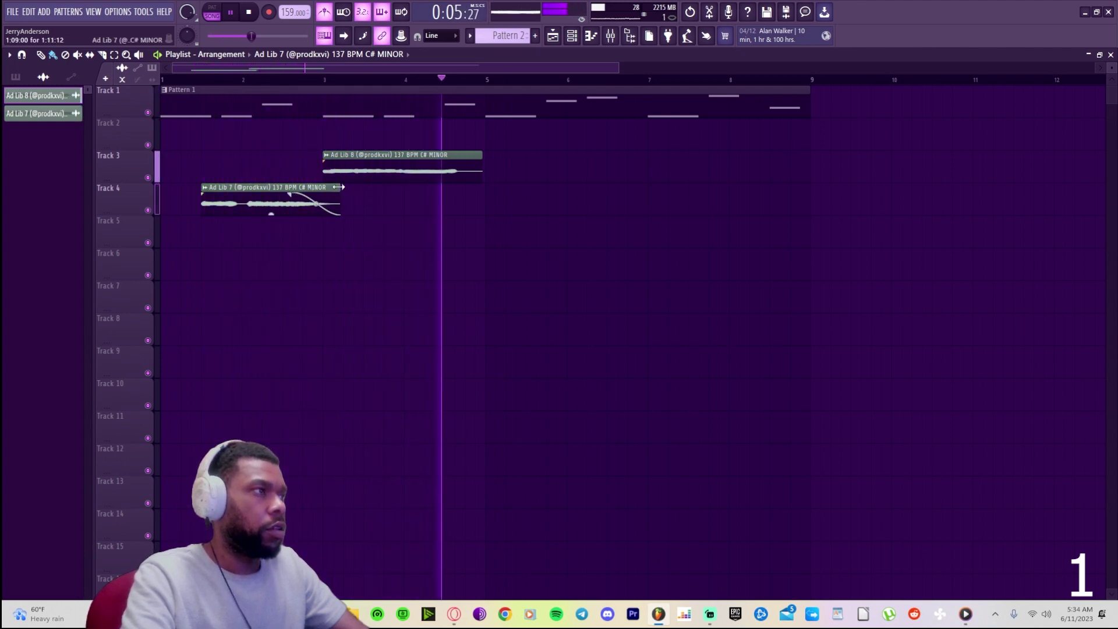
left_click(265, 80)
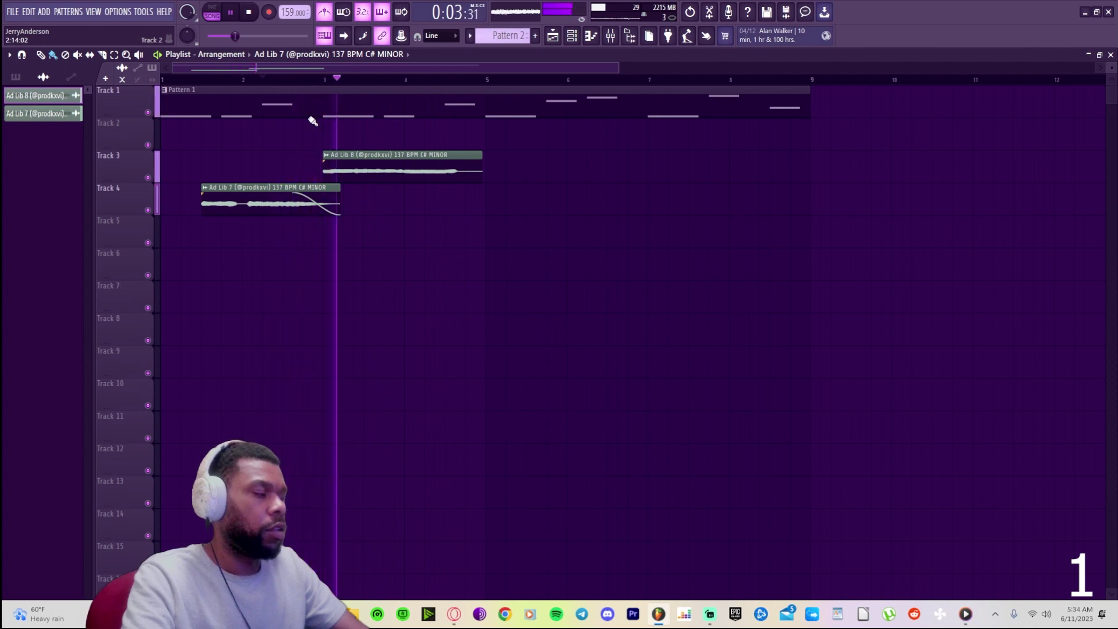
key("space")
key("space")
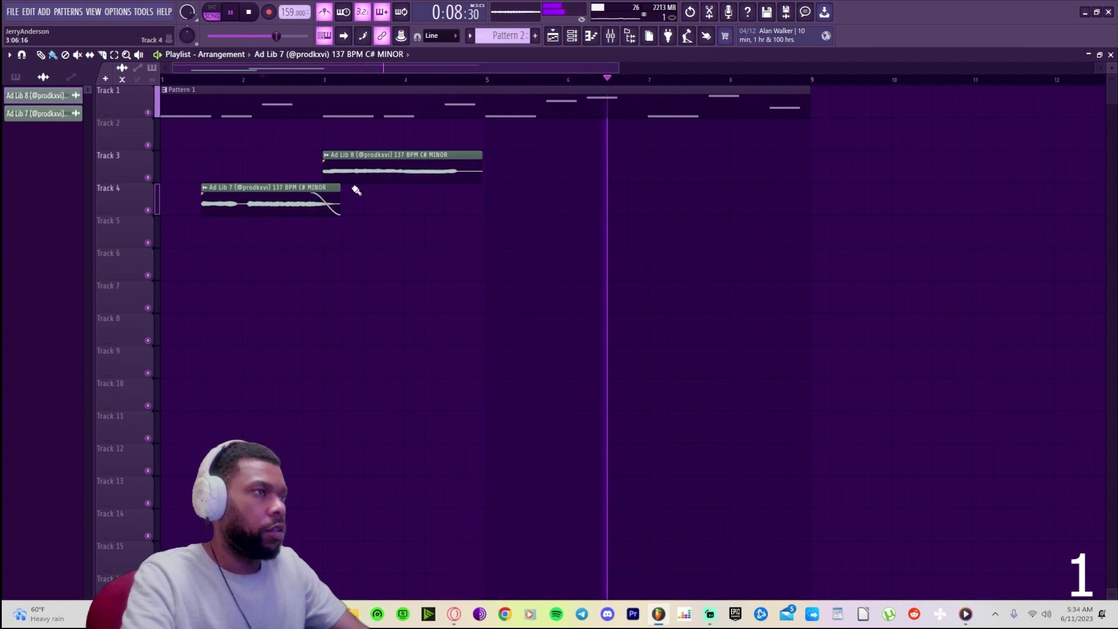
left_click(572, 36)
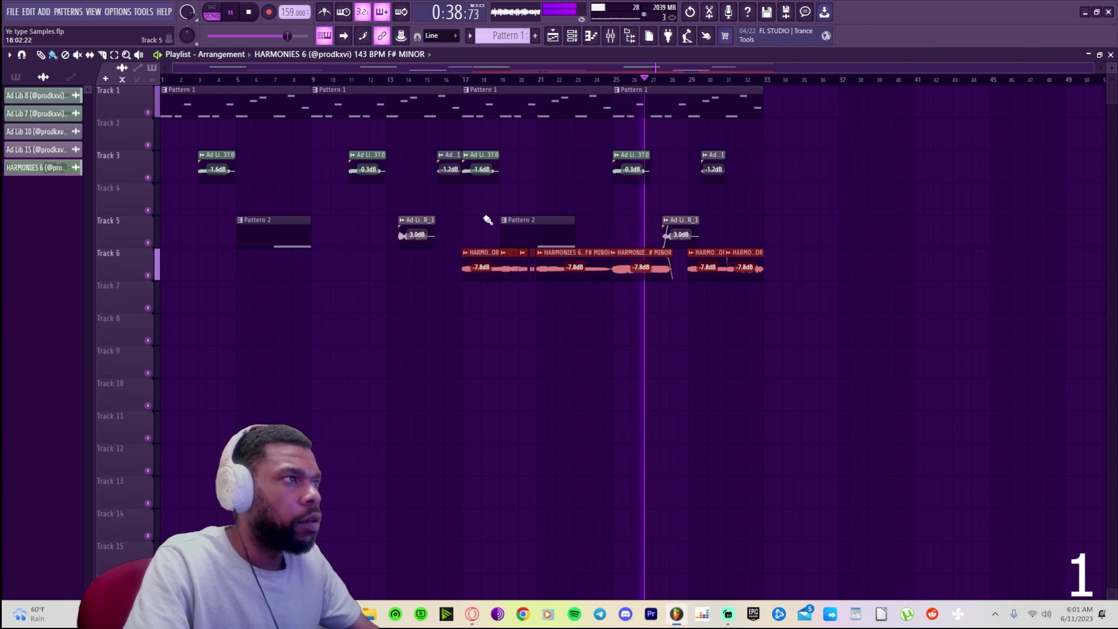
- Move the clips from Track 5 and the HARMONIES 6 clips from Track 6 onto Track 3, and play from bar 17
left_click_drag(837, 216, 230, 280)
left_click_drag(265, 226, 262, 167)
left_click_drag(434, 202, 728, 194)
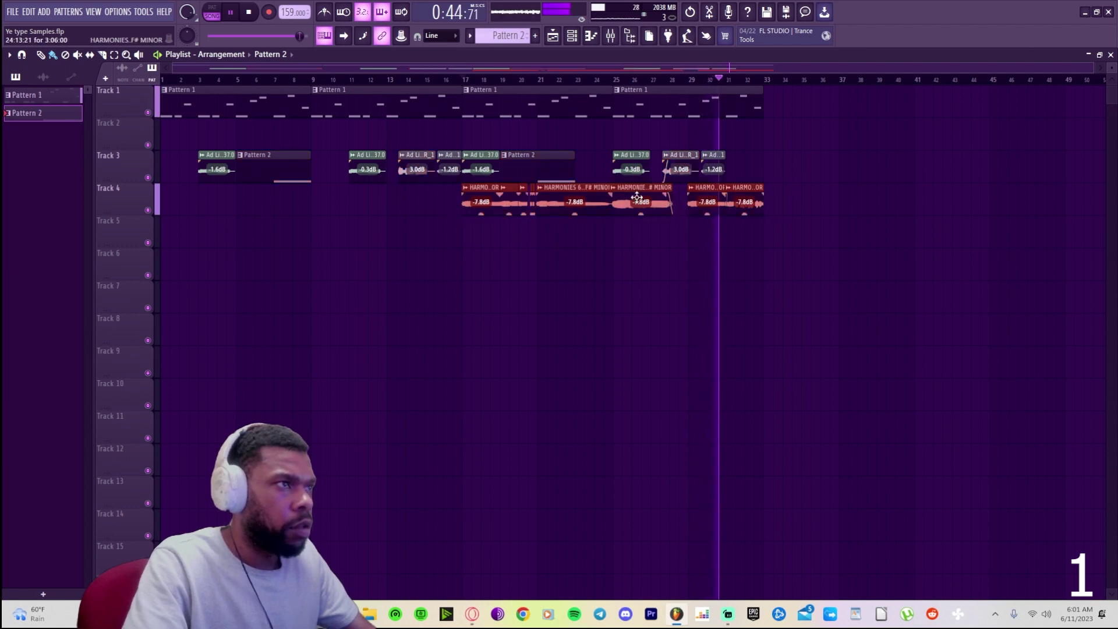
left_click_drag(599, 204, 598, 171)
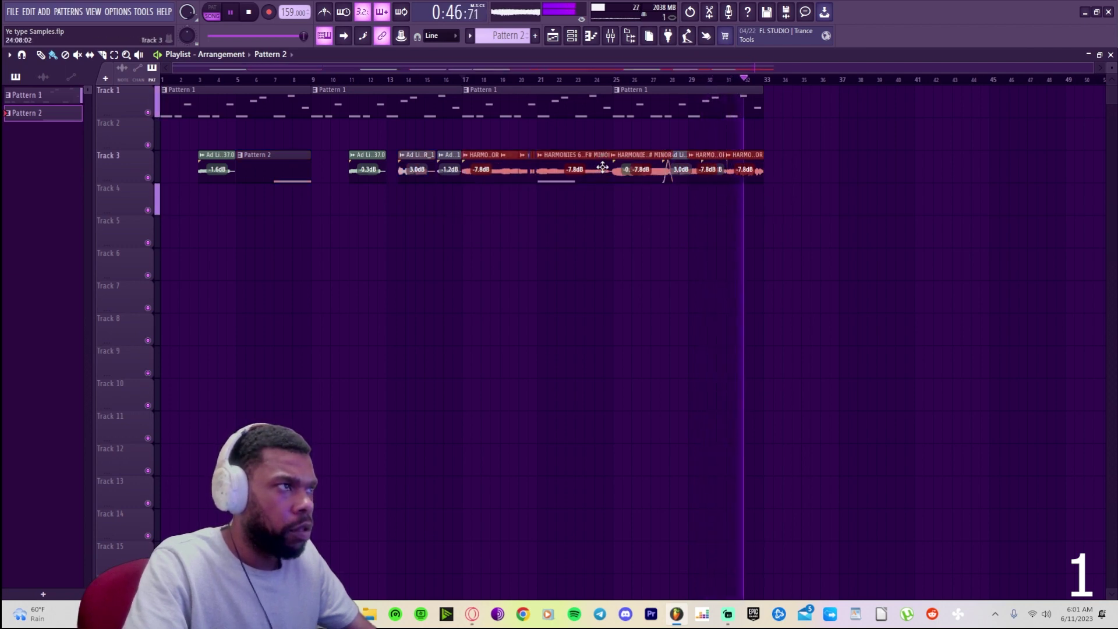
left_click(464, 80)
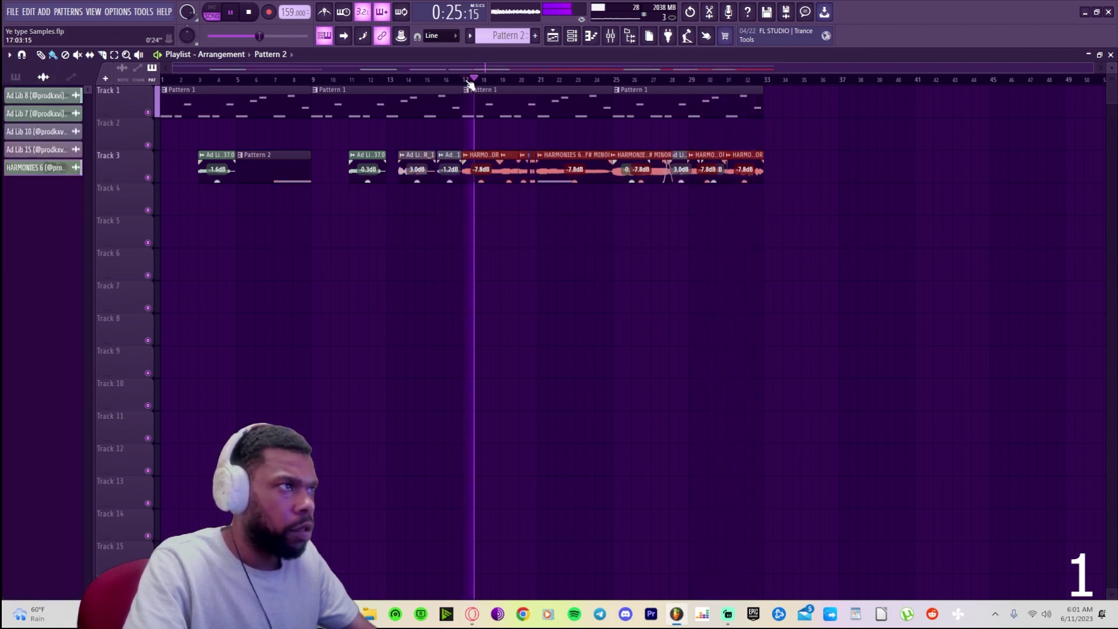
- Consolidate Track 3 into a single audio clip
right_click(117, 170)
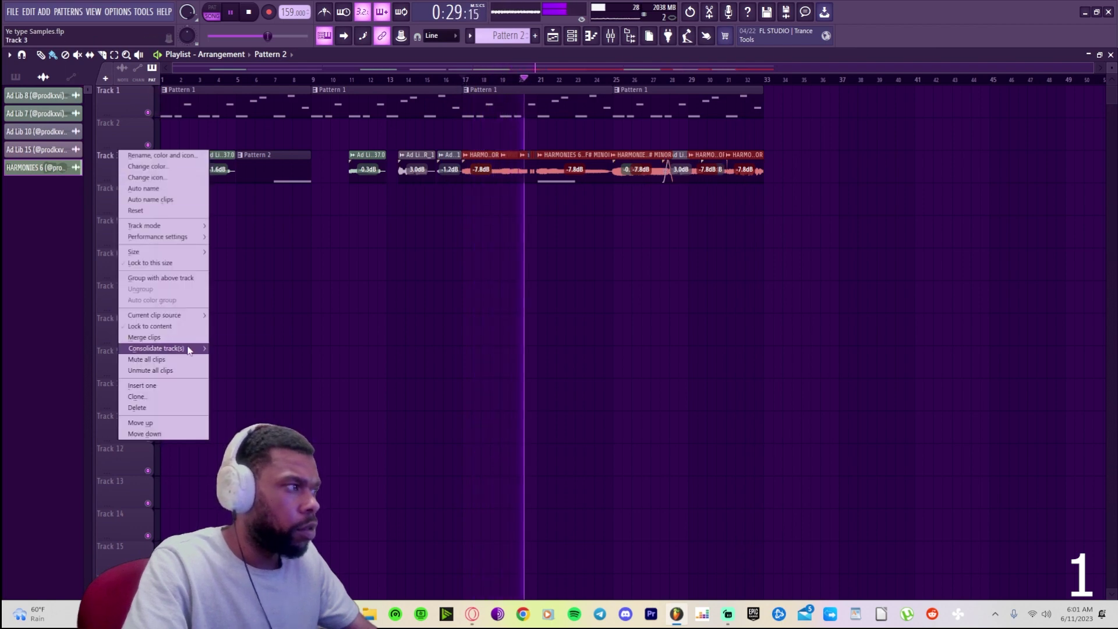
mouse_move(166, 348)
left_click(242, 348)
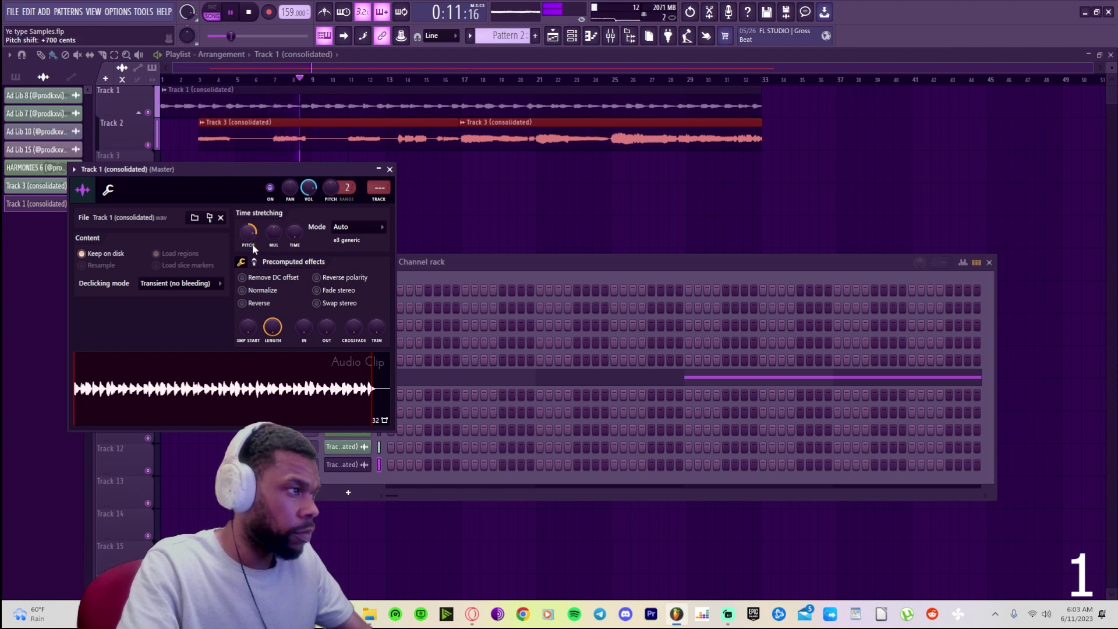
- Close the Track 1 (consolidated) clip settings, select the Slice tool and hide the channel rack
left_click(390, 170)
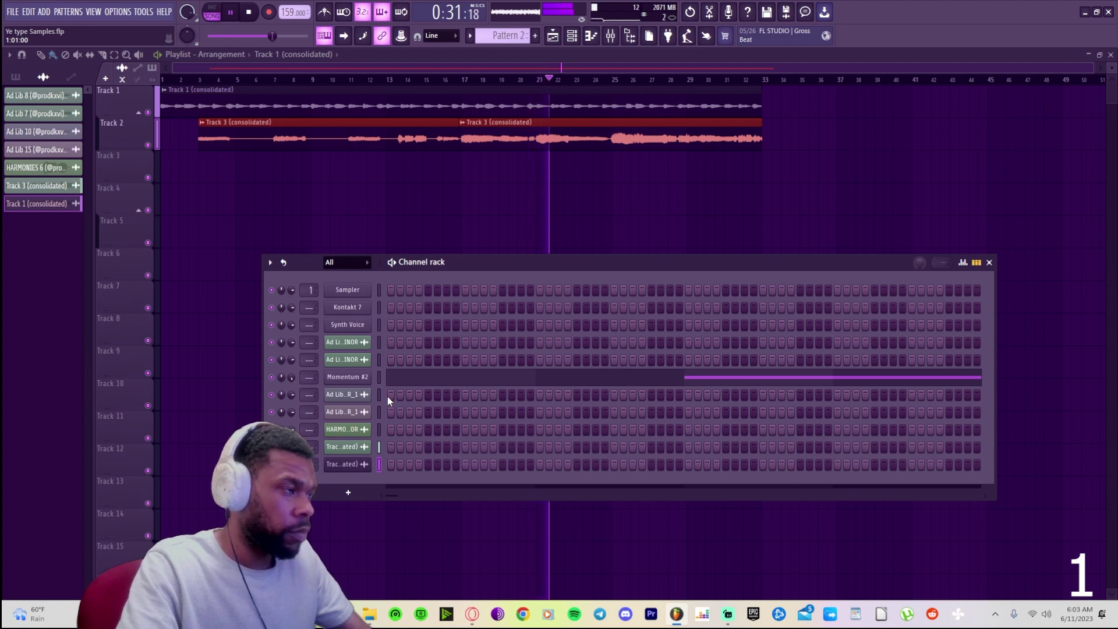
left_click(102, 57)
key("F6")
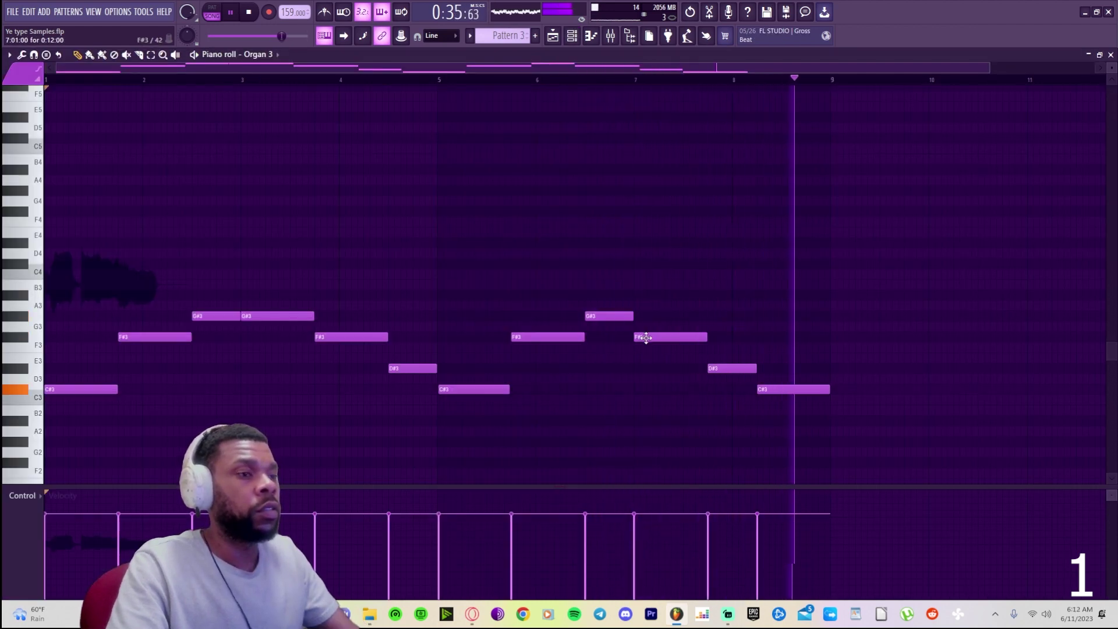
- Shorten the final C#3 organ note to start at 8:09:00, extend the preceding D#3 note up to it and close the piano roll
left_click_drag(796, 392, 828, 390)
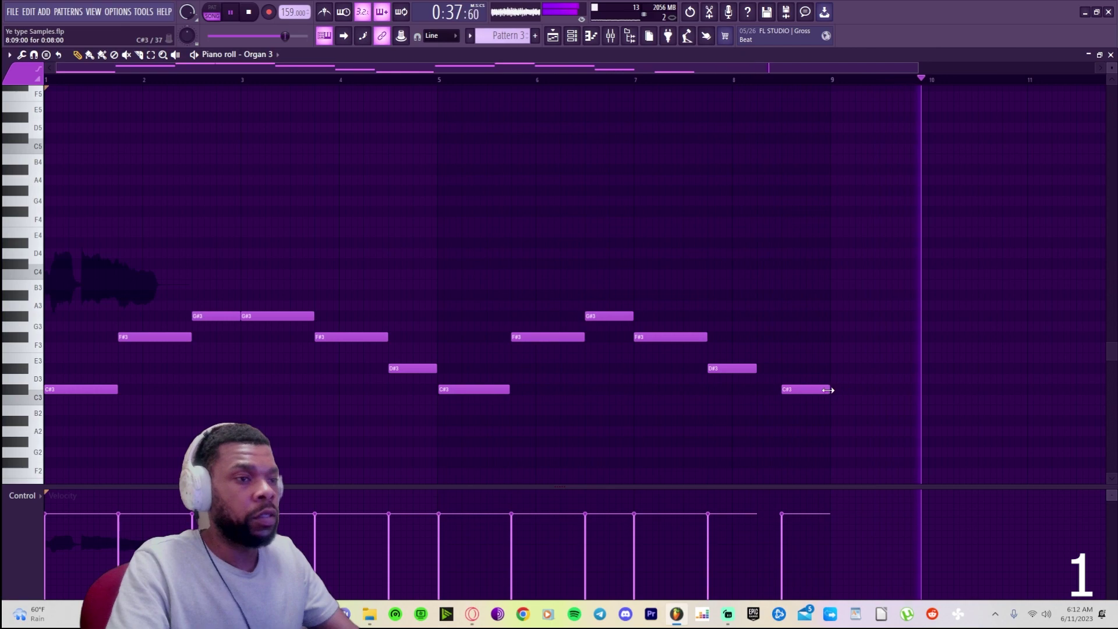
left_click_drag(757, 368, 781, 369)
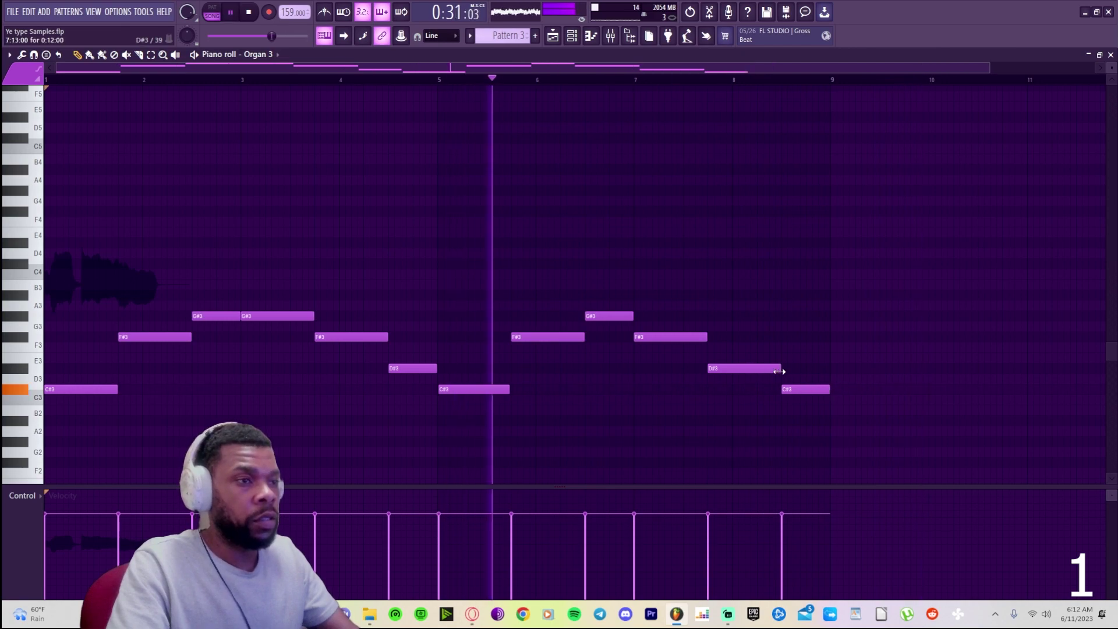
left_click(1110, 55)
- Change the Organ 3 channel's FLEX preset to Organic, close the instrument and play the arrangement from bar 17
left_click(365, 328)
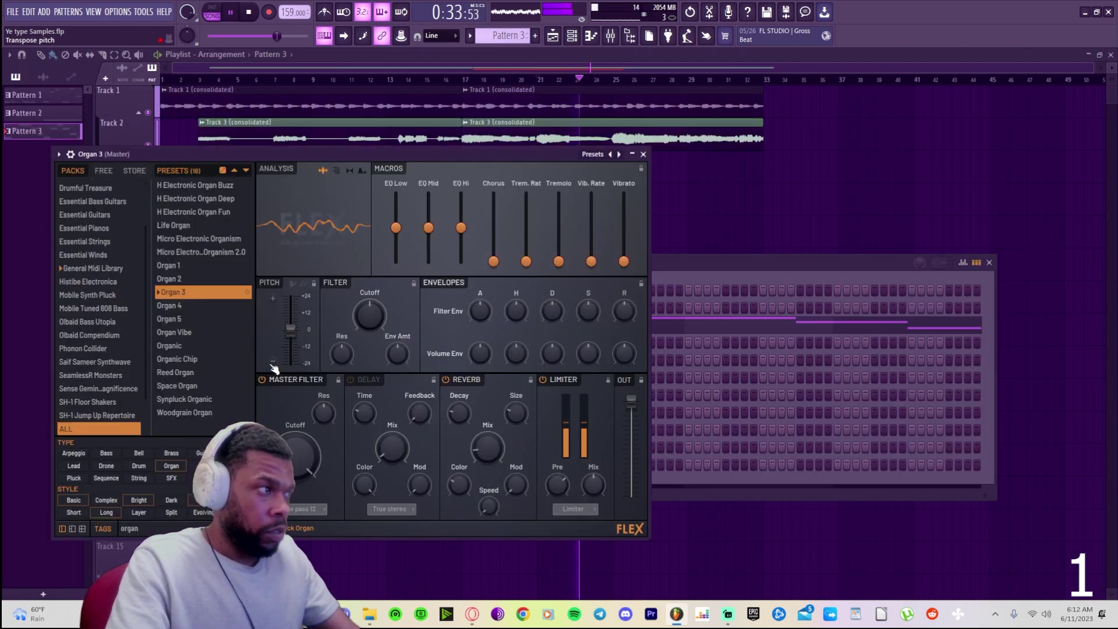
left_click(176, 346)
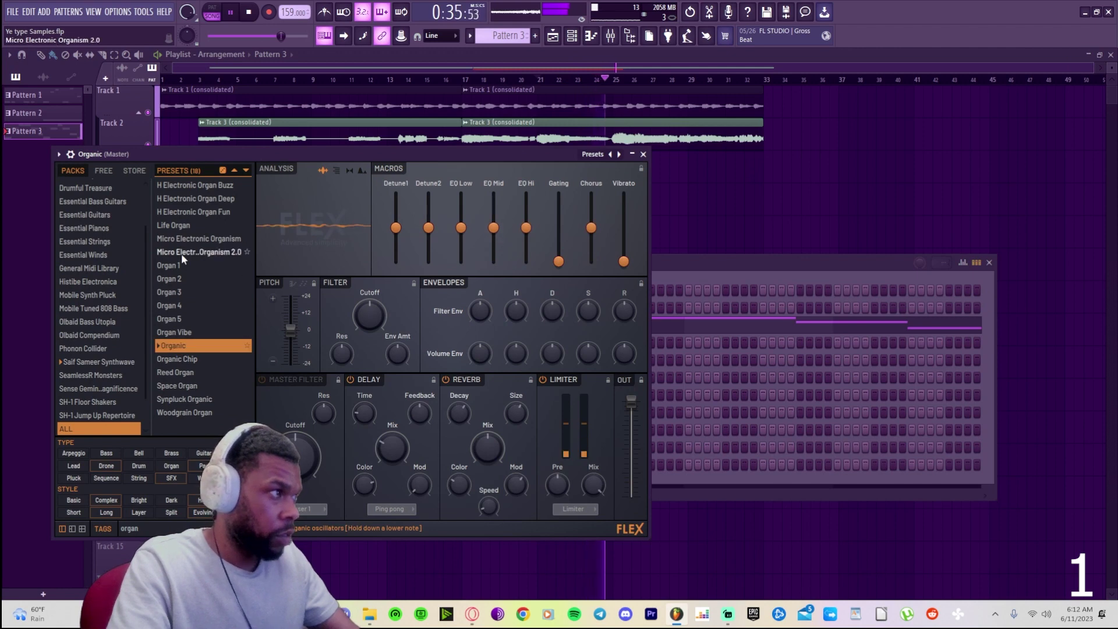
left_click(643, 154)
left_click(464, 80)
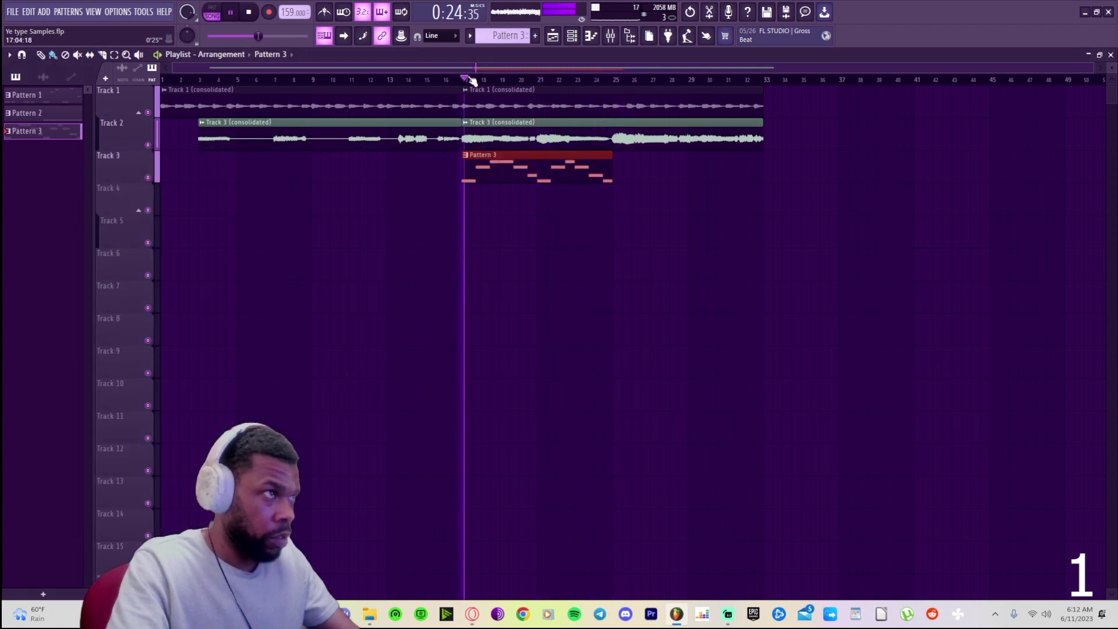
- Add a second Pattern 3 clip at bar 25 on Track 3 and open the pattern for editing
left_click(573, 36)
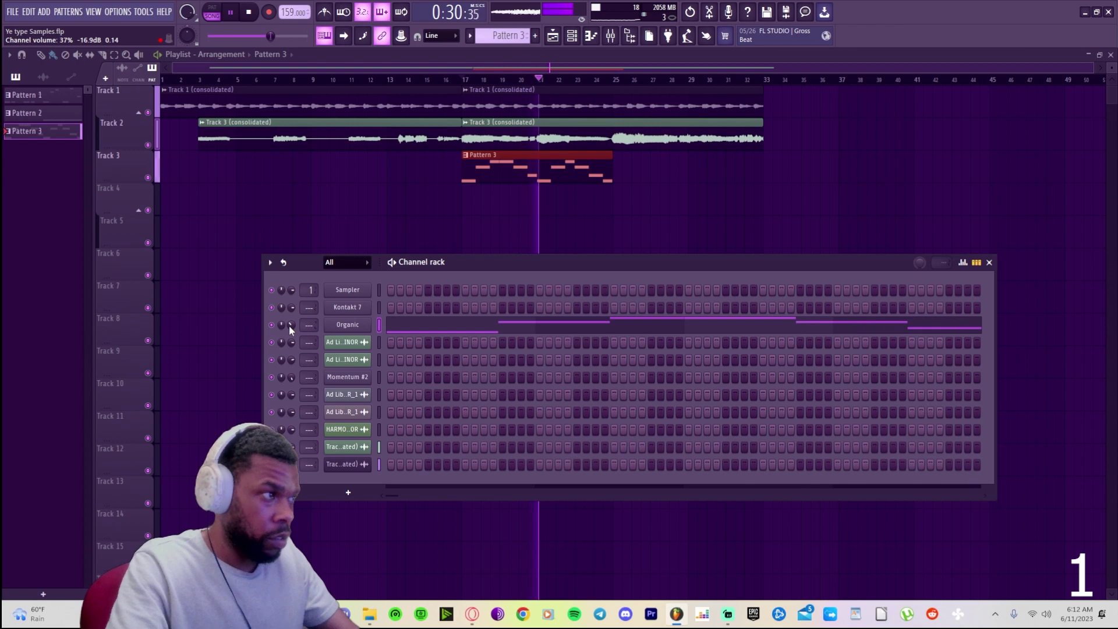
left_click(574, 177)
left_click(618, 181)
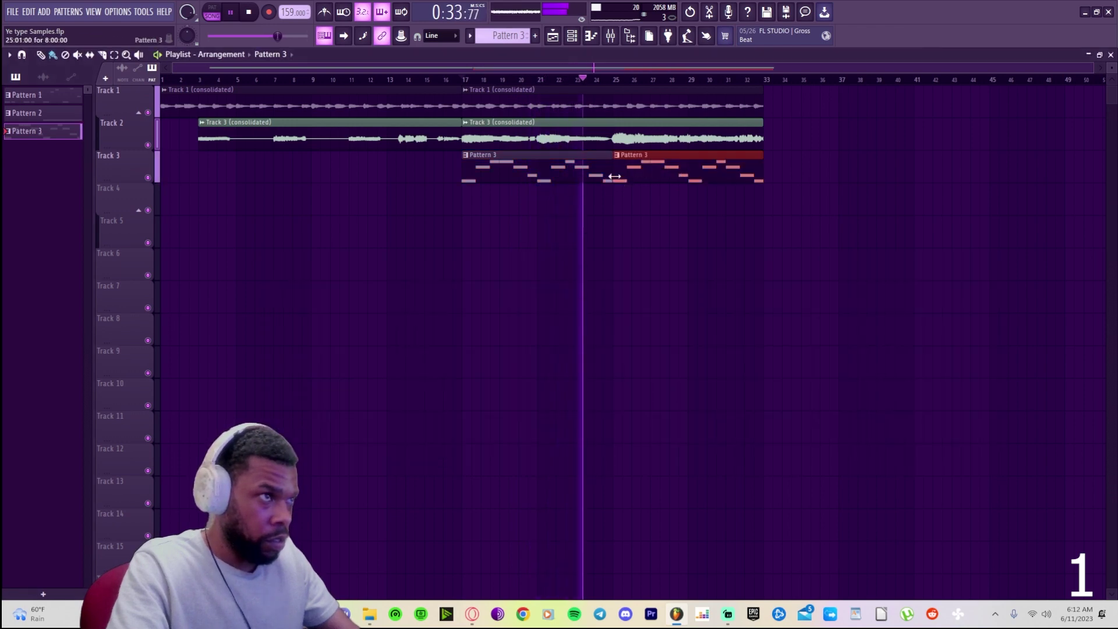
double_click(535, 180)
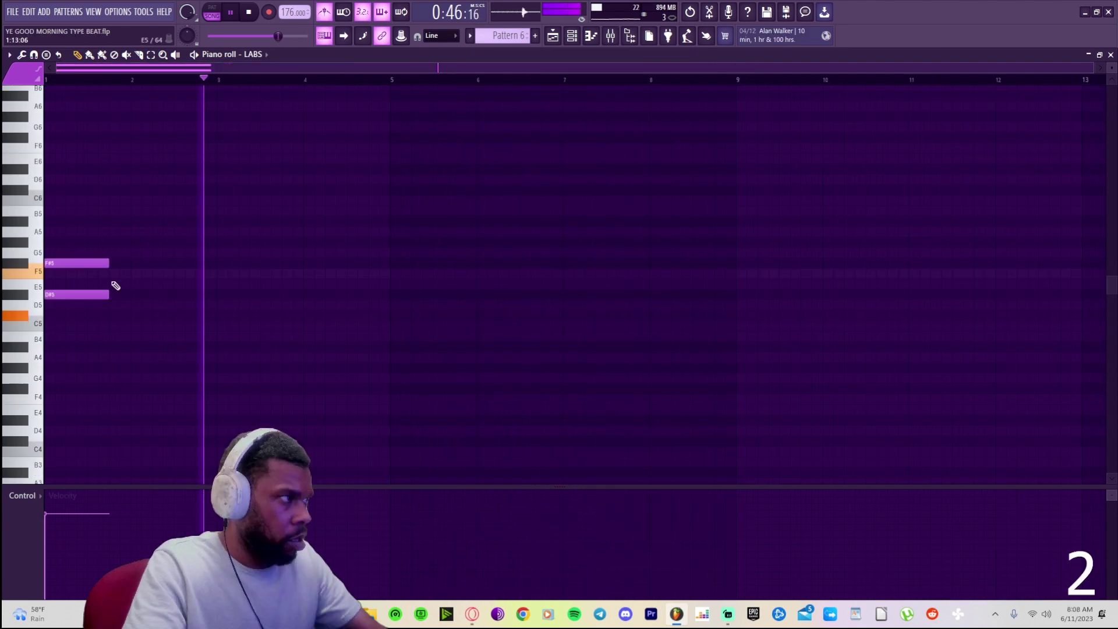
- Add a C#5 note below the F5 note in the LABS pattern and shift both notes to start at bar 2
left_click(115, 315)
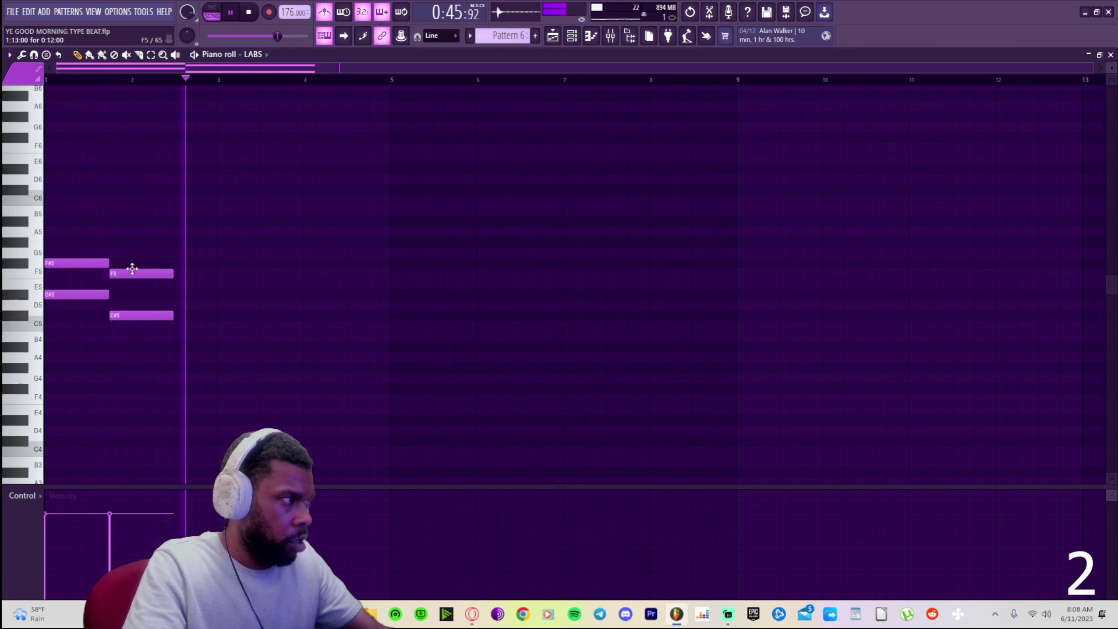
mouse_move(131, 265)
left_mouse_down()
mouse_move(140, 326)
mouse_move(148, 277)
left_mouse_up()
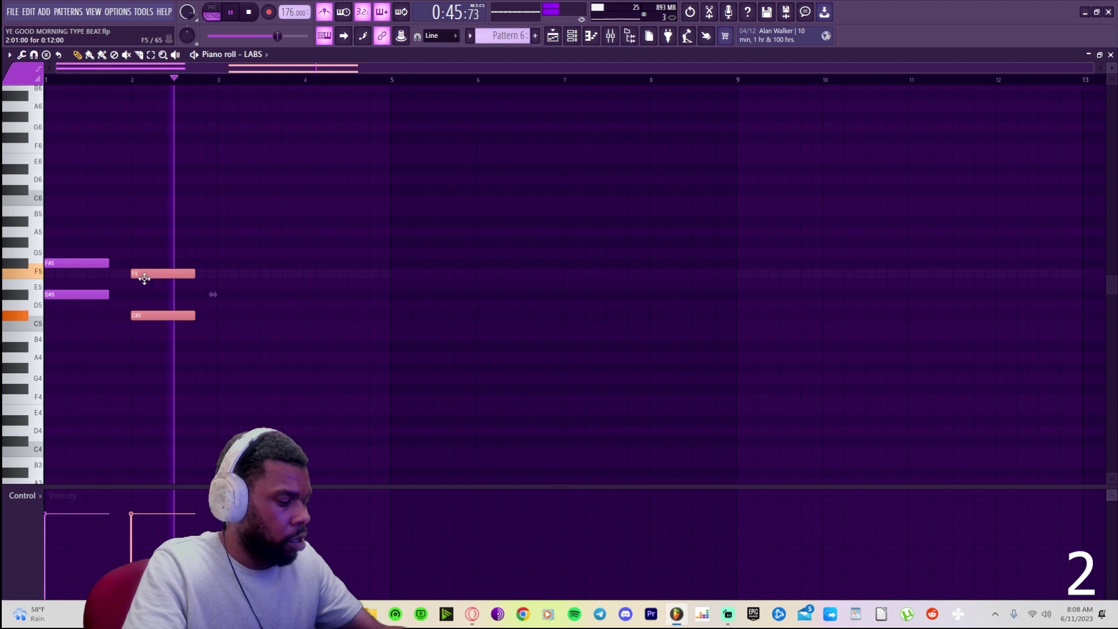
- Add D#5 and A#4 notes at bar 3 of the LABS pattern and play it back
left_click(220, 295)
left_click(219, 347)
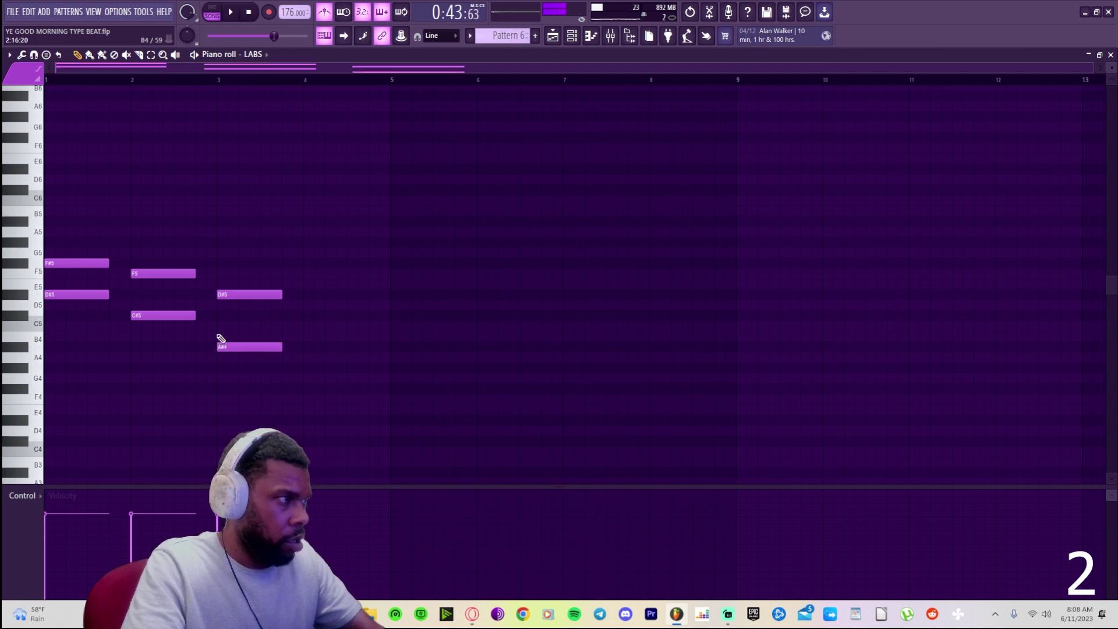
key("space")
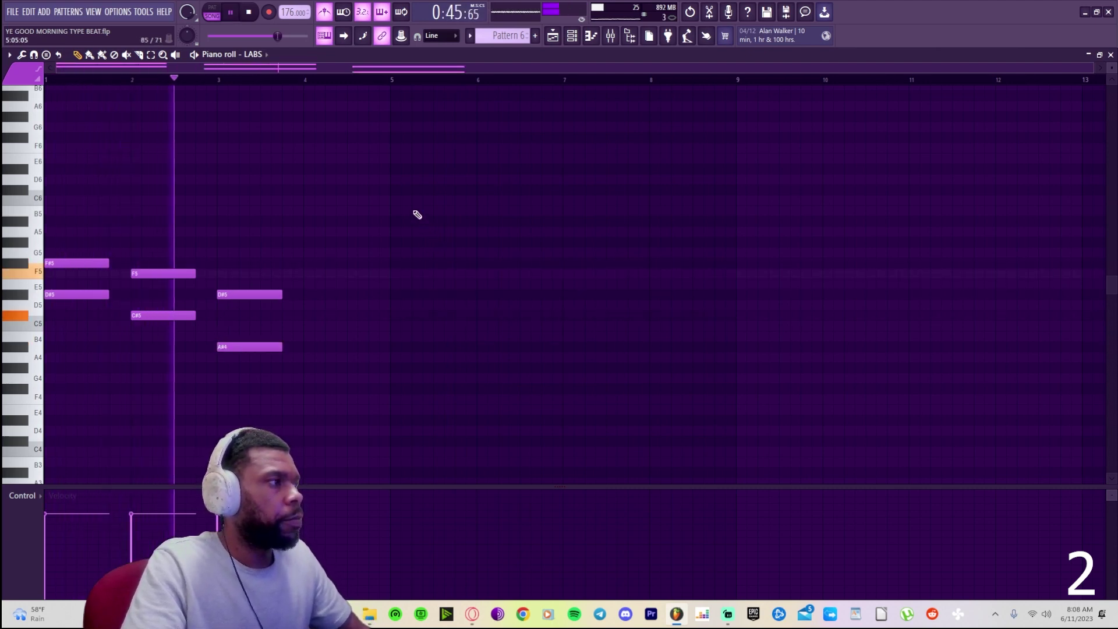
- Lengthen all the LABS notes to a full bar and extend the bar 3 D#5 and A#4 notes to bar 5
left_click_drag(417, 215, 80, 392)
left_click_drag(114, 266, 122, 275)
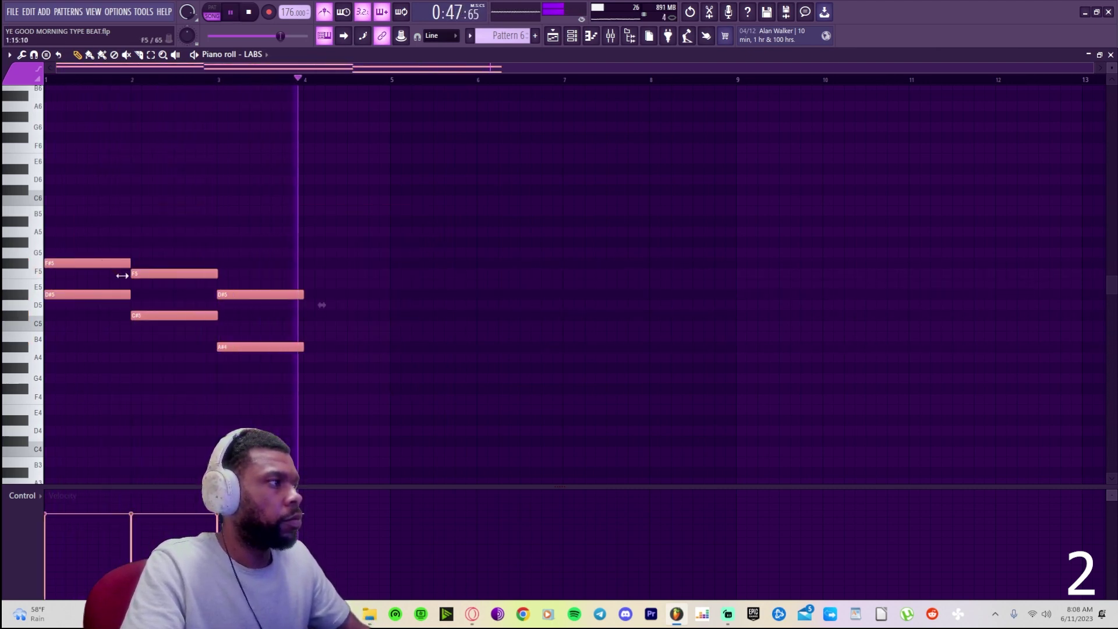
left_click_drag(362, 259, 270, 389)
left_click_drag(303, 294, 392, 307)
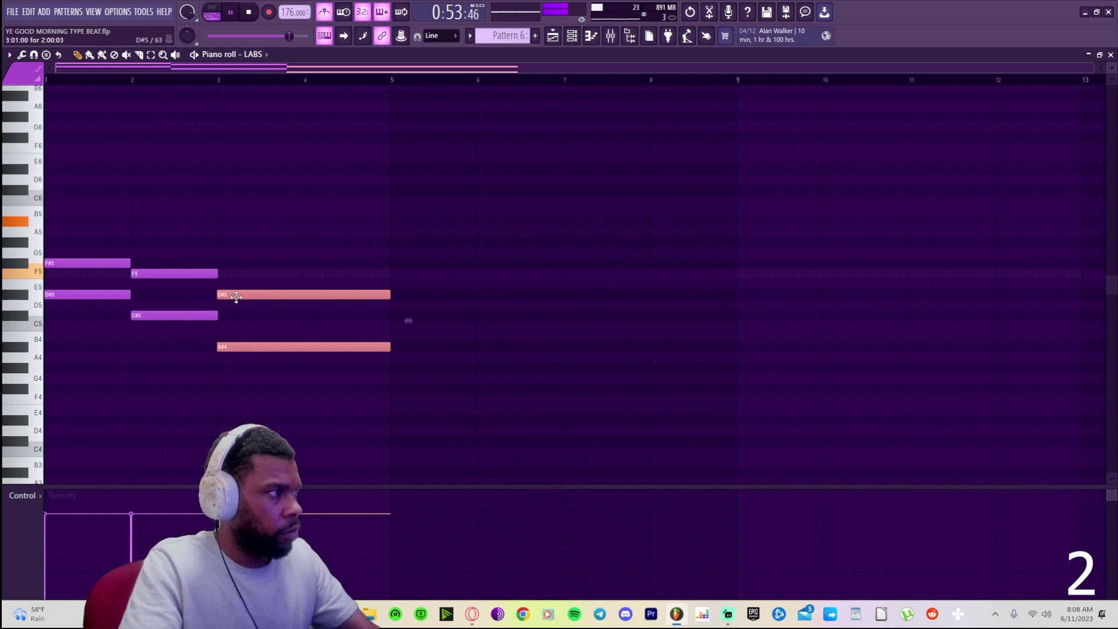
- Add A#5 and F5 notes at bar 7 and D#6 and G#5 notes halfway through bar 4, playing the pattern back
left_click(567, 221)
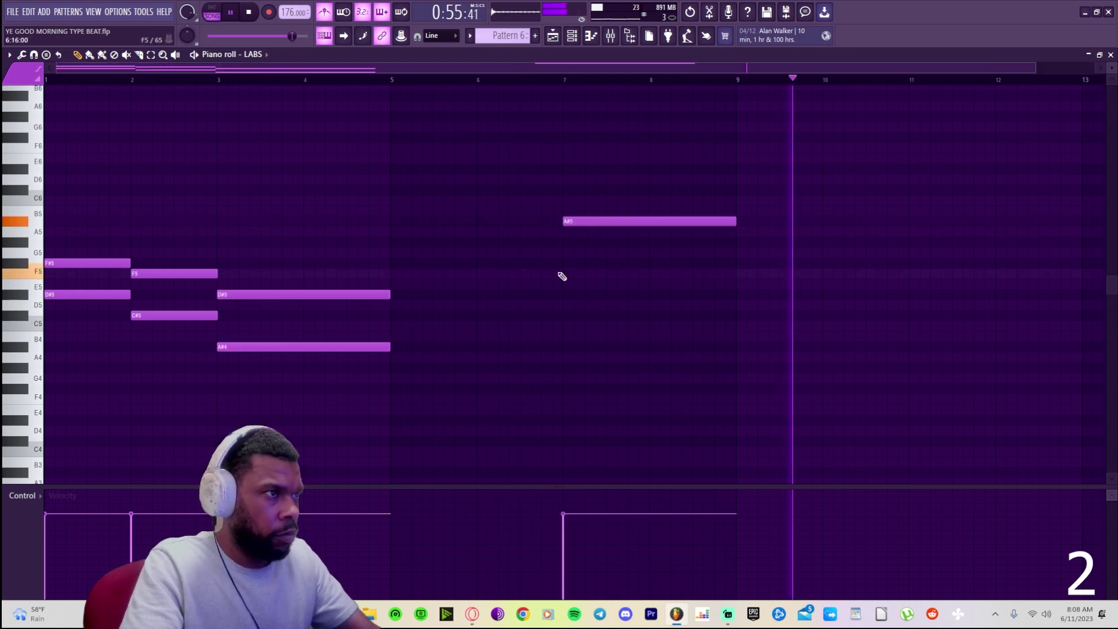
left_click(564, 273)
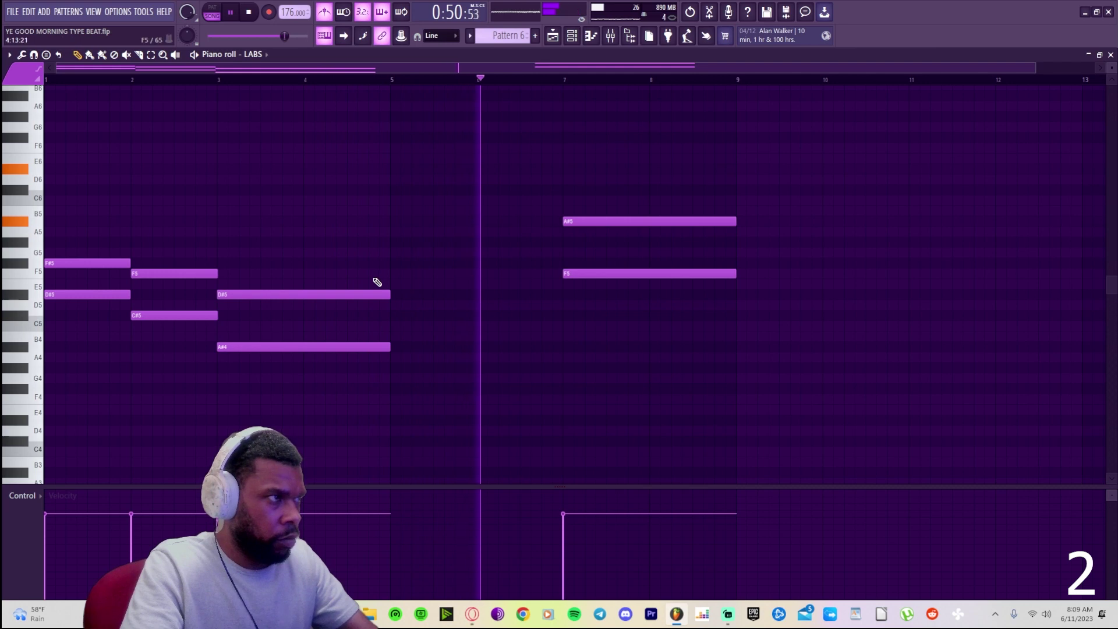
key("space")
key("space")
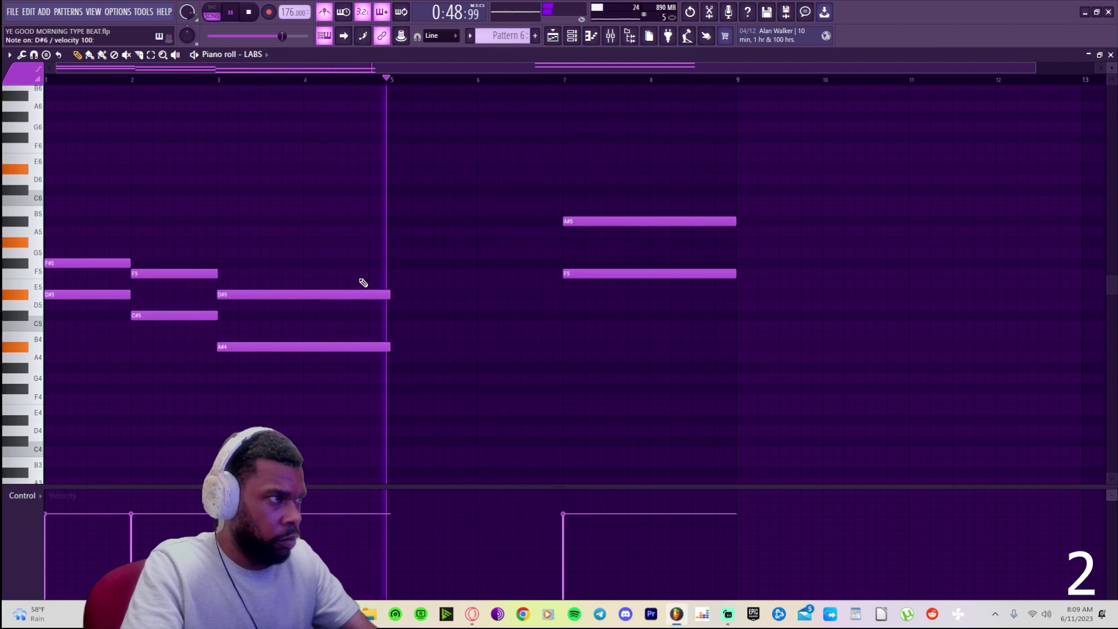
left_click(350, 170)
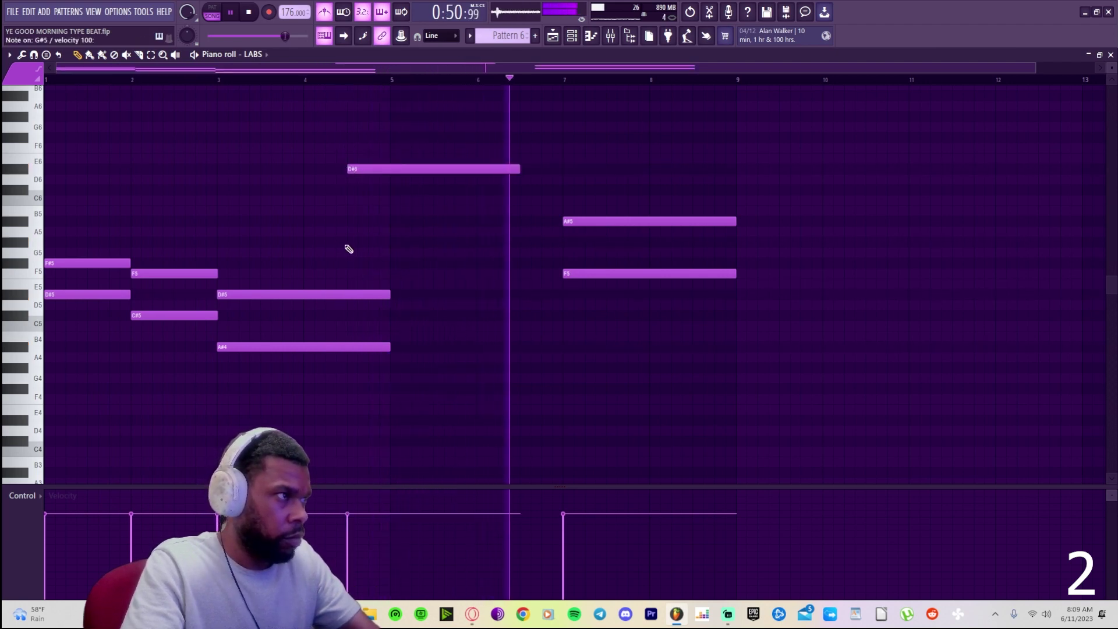
left_click(348, 245)
- Shorten the bar 3 D#5 and A#4 notes so they end on the fourth beat of bar 4
left_click_drag(406, 290, 375, 359)
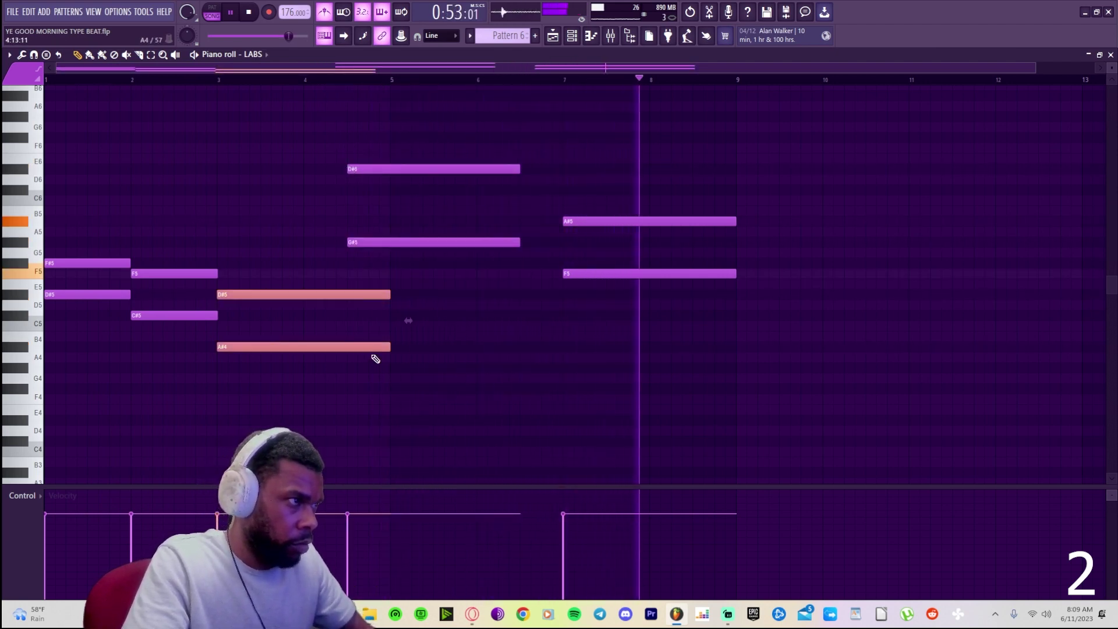
left_click_drag(388, 296, 345, 289)
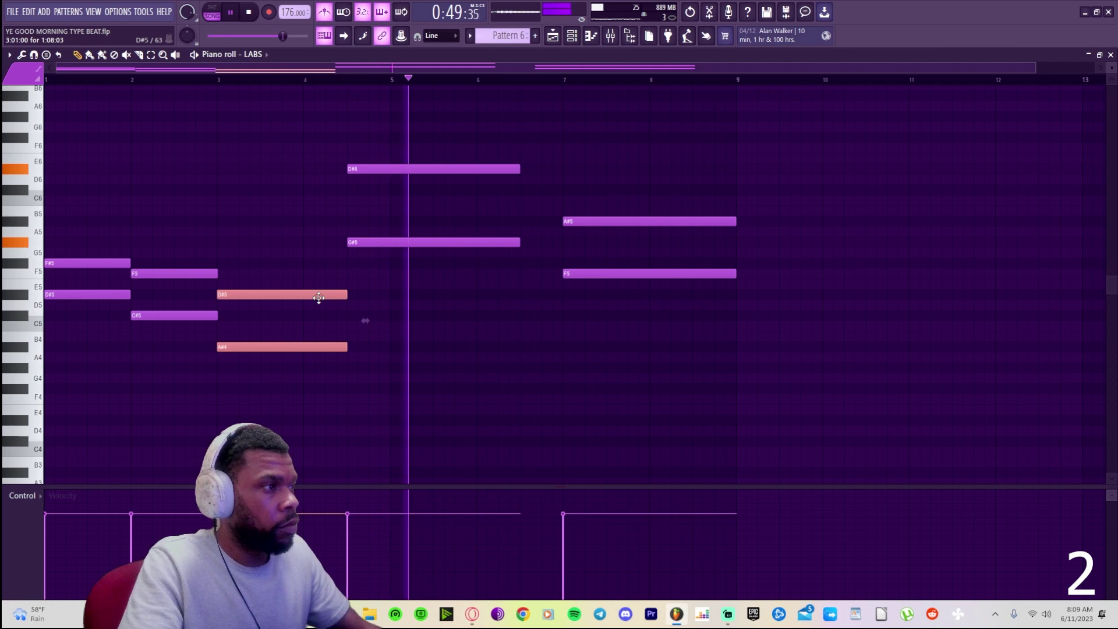
key("ctrl+z")
left_click_drag(390, 292, 373, 287)
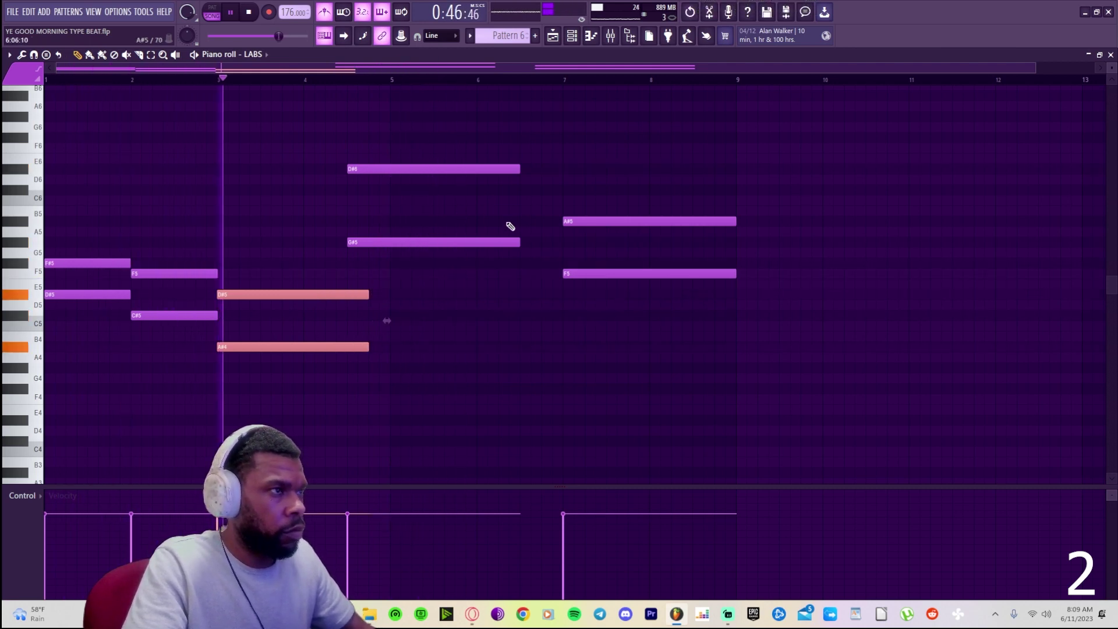
left_click_drag(503, 155, 509, 244)
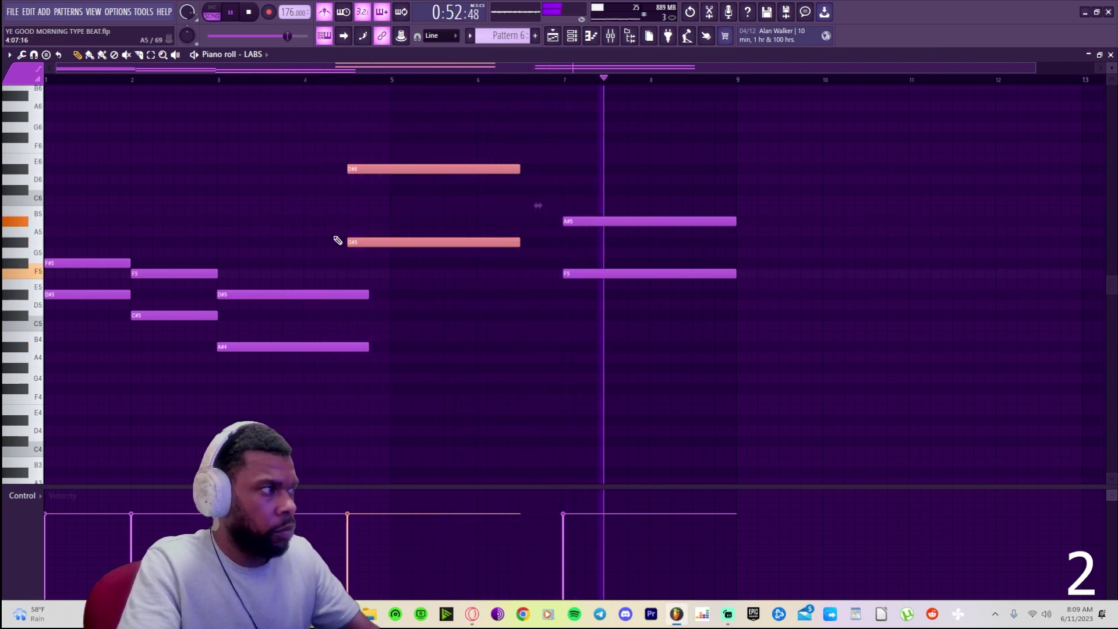
- Copy the first three note pairs to start at bar 5 and shorten the copied D#5 and A#4 pair to just past bar 8
left_click_drag(80, 255, 138, 316)
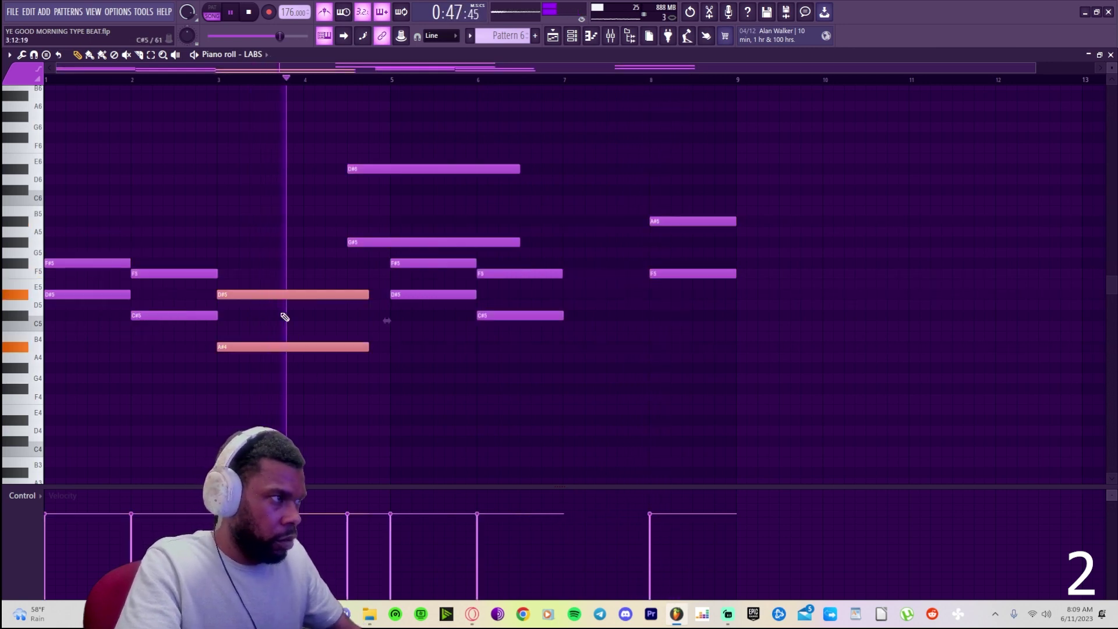
left_click_drag(274, 291, 621, 290)
left_click_drag(715, 294, 669, 294)
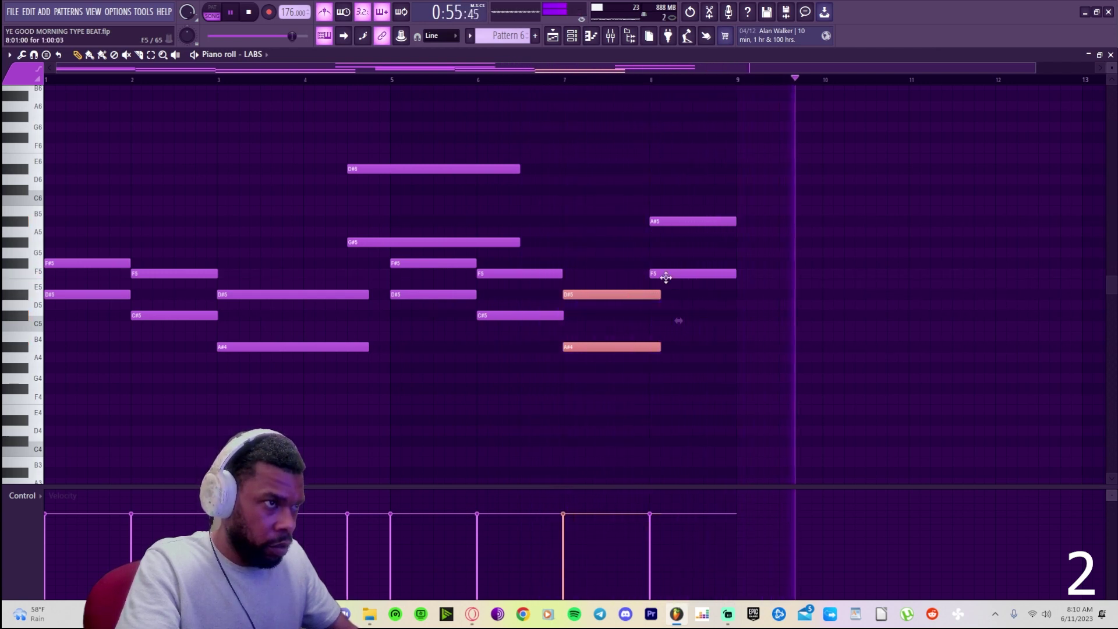
- Move the final A#5 and F5 notes to start on the fourth beat of bar 7 and extend them to bar 9
left_click_drag(666, 275, 647, 274)
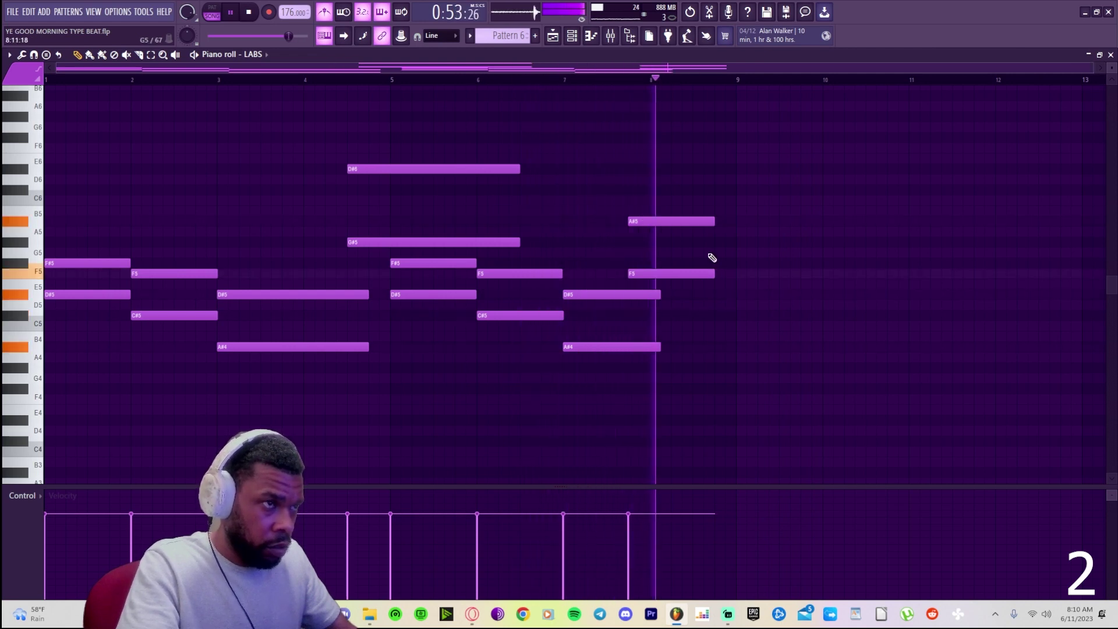
left_click_drag(723, 197, 700, 287)
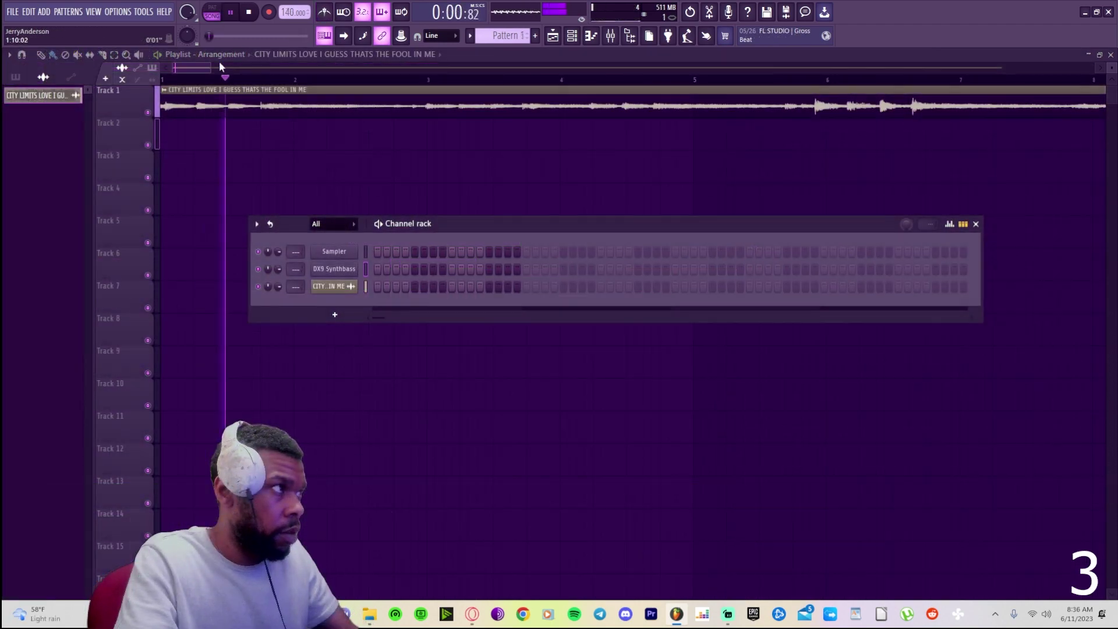
key("F6")
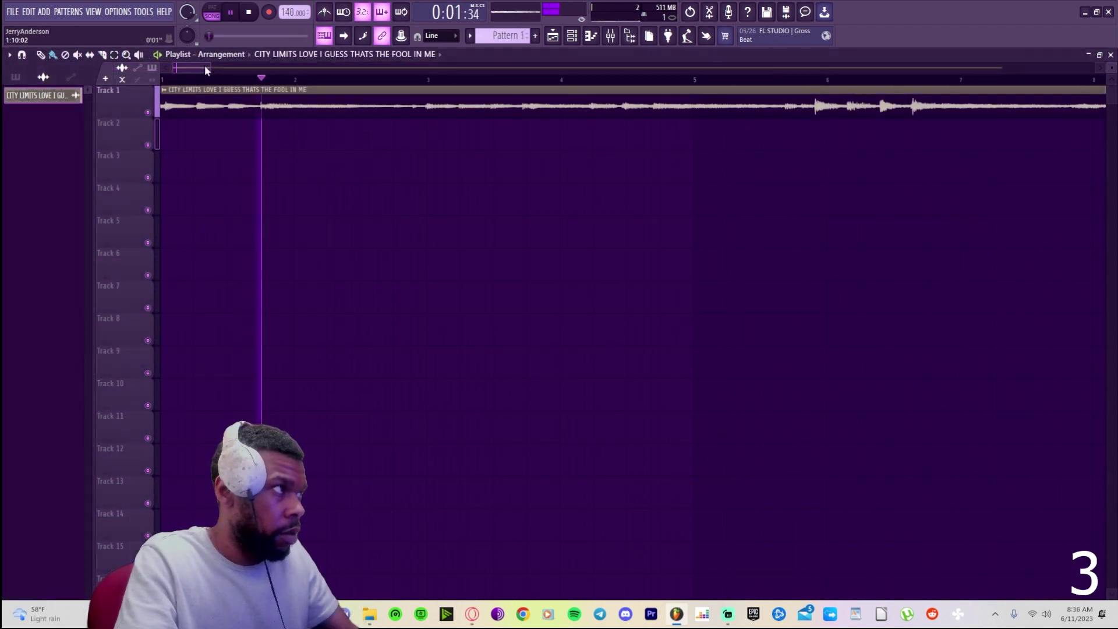
- Slice the opening of the City Limits sample on Track 1, place the first piece on Track 2 and mute that track
left_click_drag(210, 68, 214, 68)
left_click(101, 55)
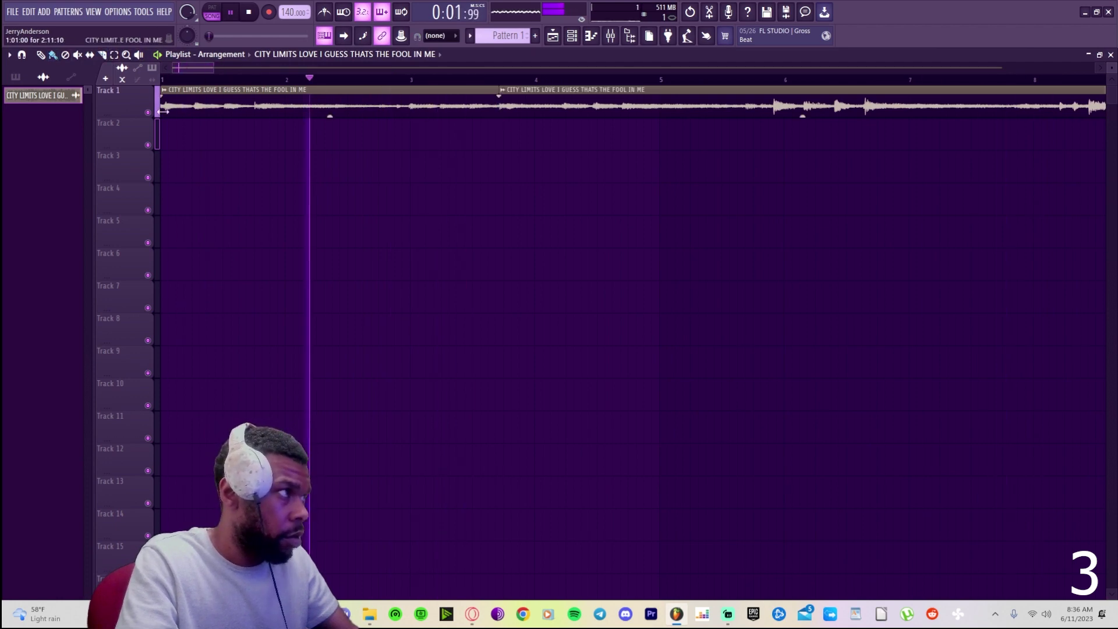
left_click(251, 105)
left_click(53, 54)
left_click_drag(207, 93, 206, 126)
left_click(148, 145)
left_click_drag(304, 99, 216, 99)
- Play the arrangement and trim the start of the remaining long City Limits clip to 5:15:09
key("space")
key("space")
left_click_drag(213, 68, 269, 68)
left_click_drag(309, 114, 426, 127)
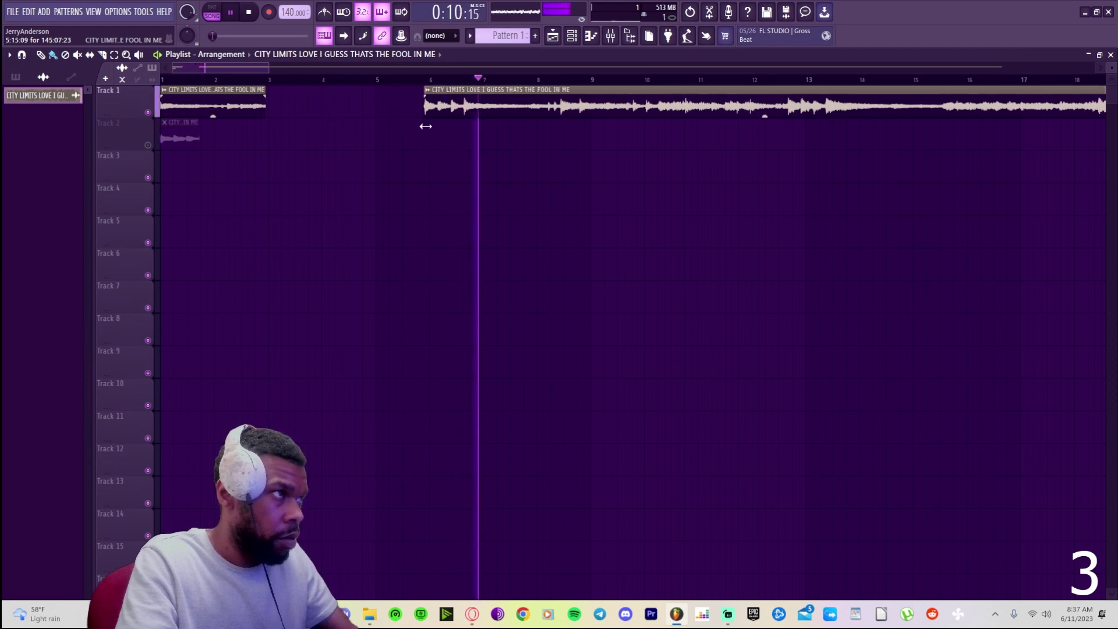
- Slice the long Track 1 clip and delete the unwanted pieces, keeping the section from 5:15:09 and a short one in bar 8
left_click(425, 80)
key("c")
left_click(510, 116)
left_click(540, 80)
left_click(547, 104)
key("space")
key("space")
left_click(580, 102)
left_click(40, 55)
right_click(528, 103)
right_click(605, 104)
- Restart playback and stretch the first Track 1 clip slightly so it fills two bars
left_click_drag(849, 67, 527, 67)
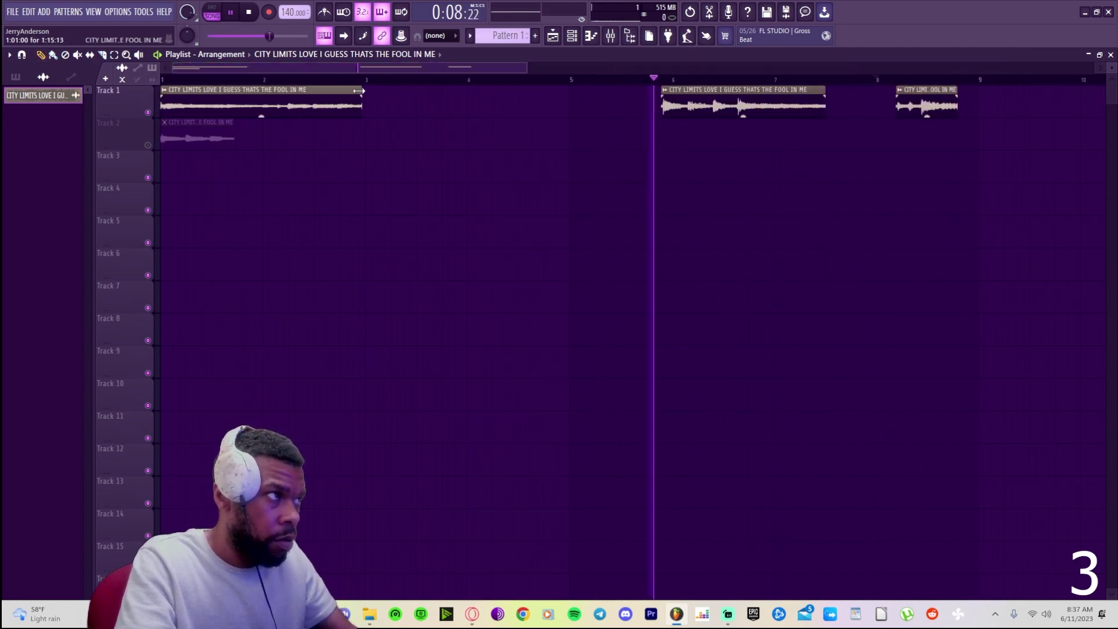
left_click(251, 14)
key("space")
left_click_drag(359, 93, 362, 93)
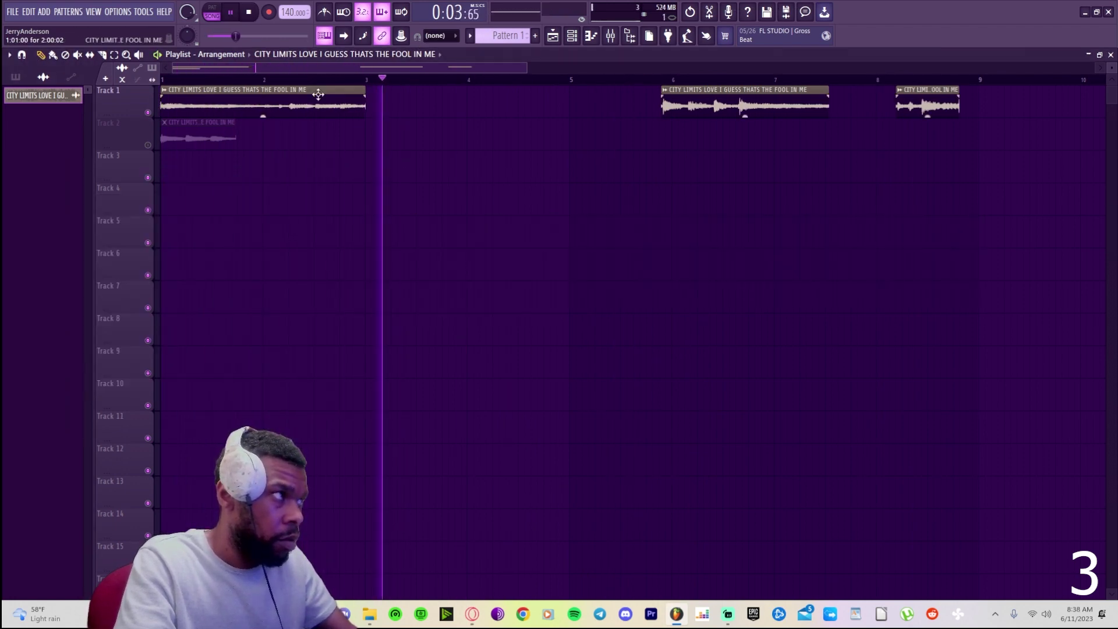
- Set the project tempo to 174 BPM and shorten the Track 1 clip at bar 3 to one bar
left_click_drag(527, 68, 302, 68)
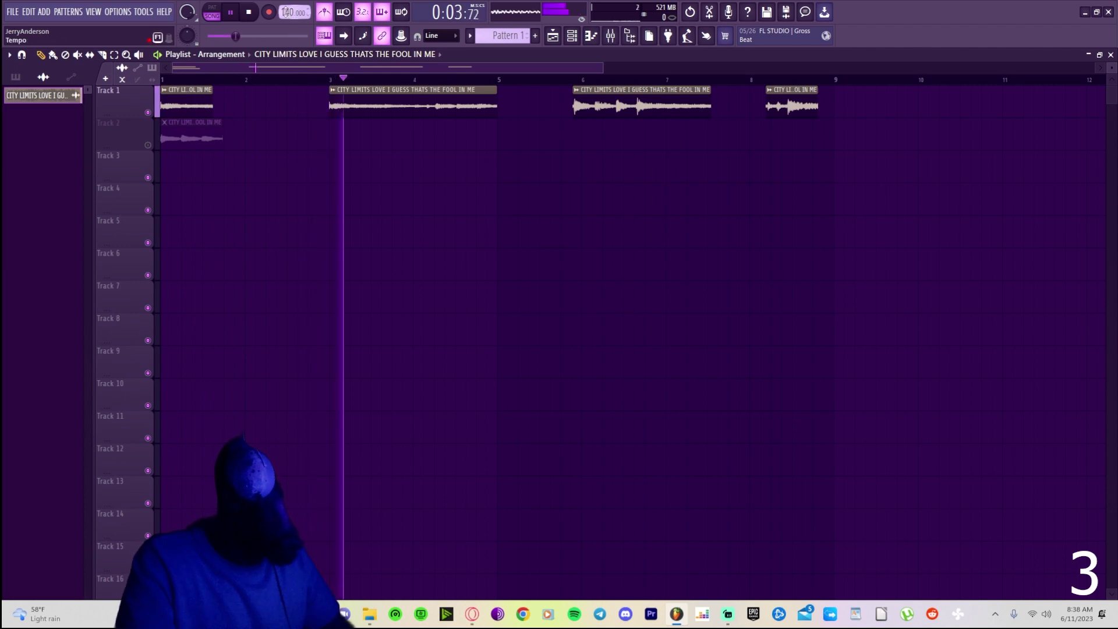
left_click_drag(286, 13, 287, 1)
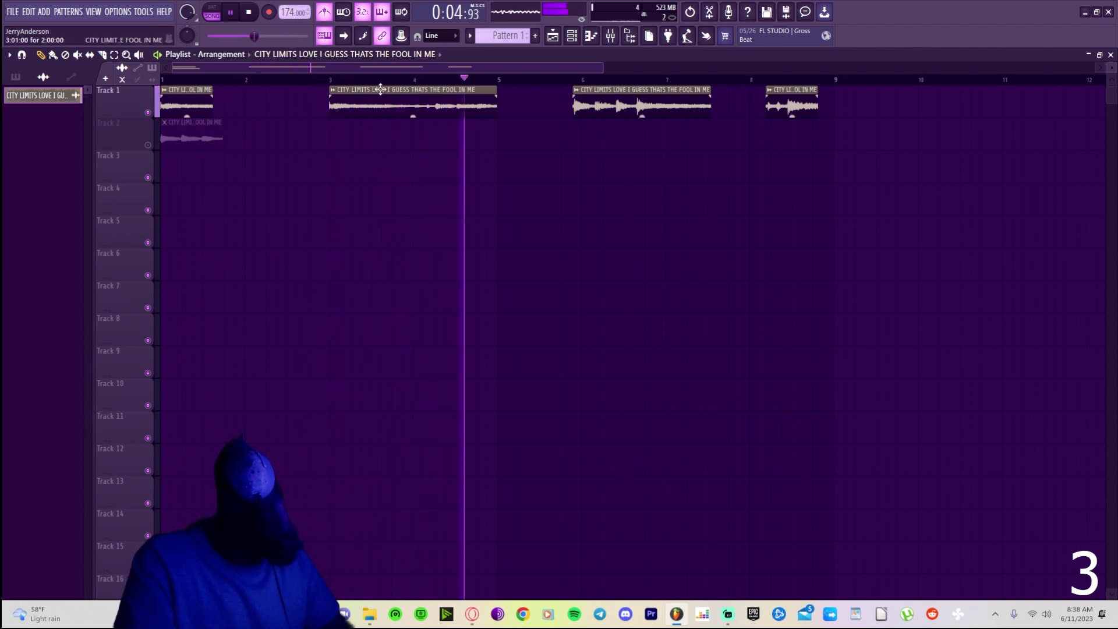
key("space")
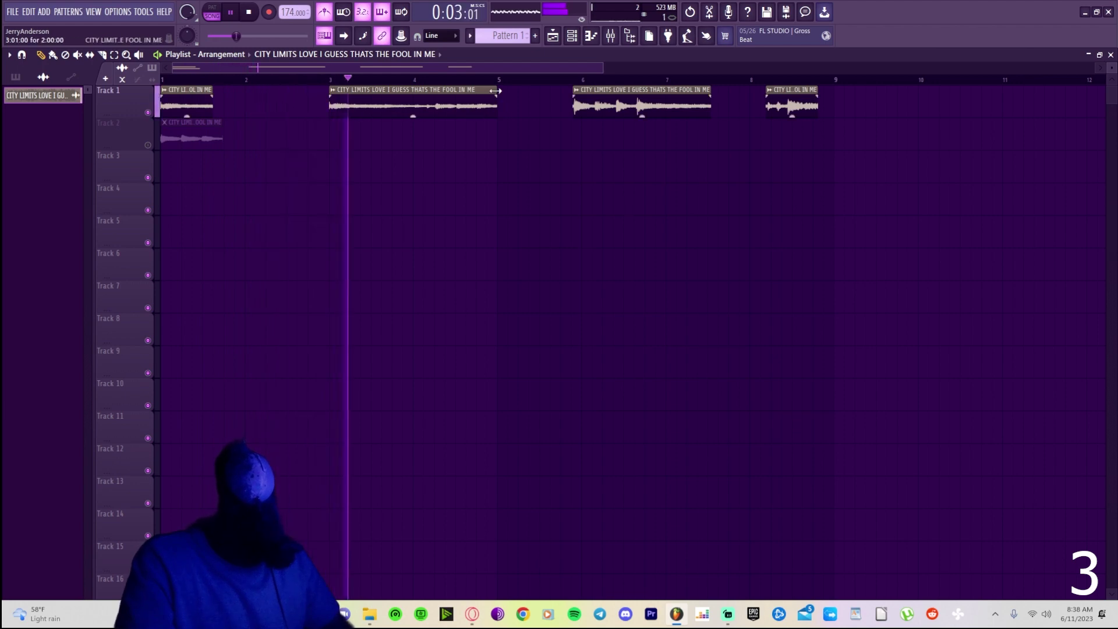
left_click_drag(495, 91, 407, 100)
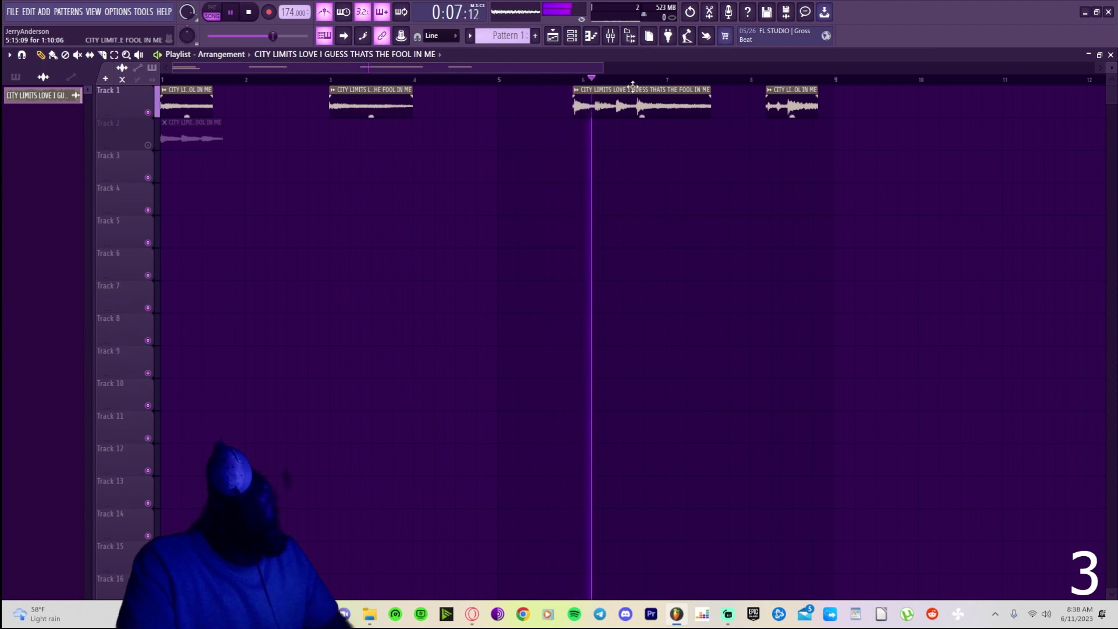
- Shift the two later Track 1 clips beyond bar 9 and duplicate the first two clips to around bar 5
left_click_drag(603, 68, 756, 83)
left_click_drag(687, 100, 489, 108, "ctrl")
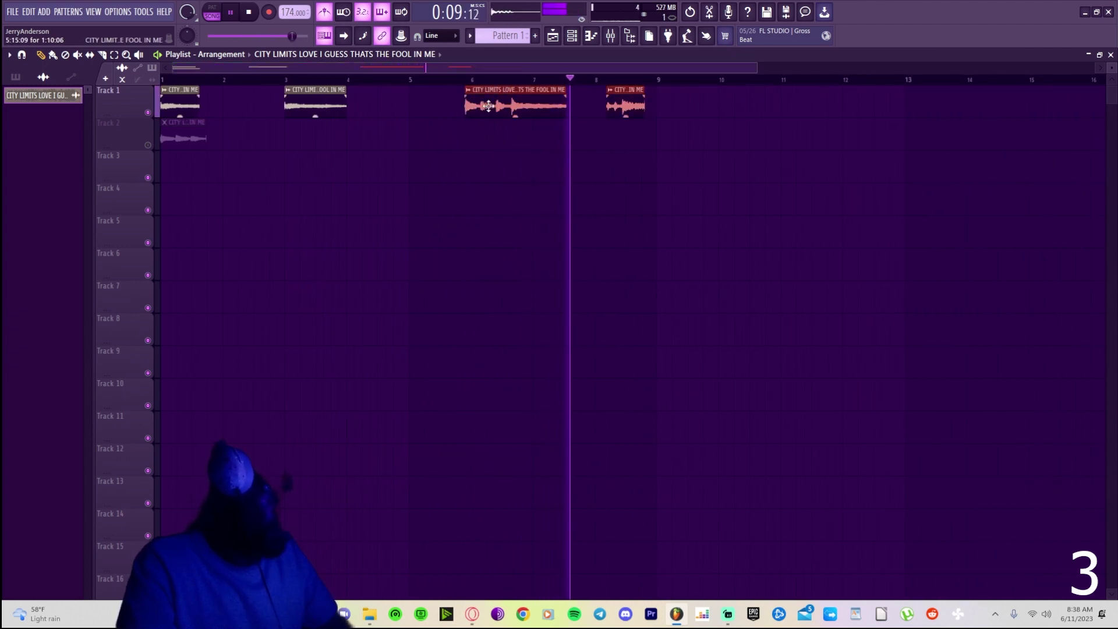
key("space")
left_click_drag(352, 101, 174, 108, "ctrl")
key("ctrl+b")
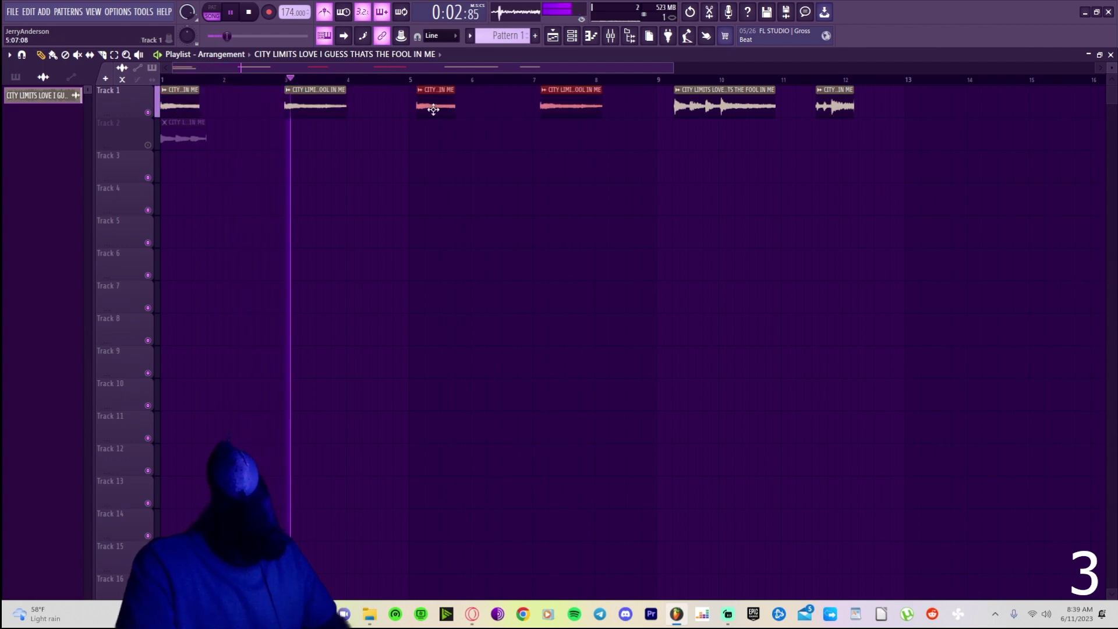
- Unmute Track 2, move its clip to about 4:05 and turn off grid snapping
left_click(148, 145)
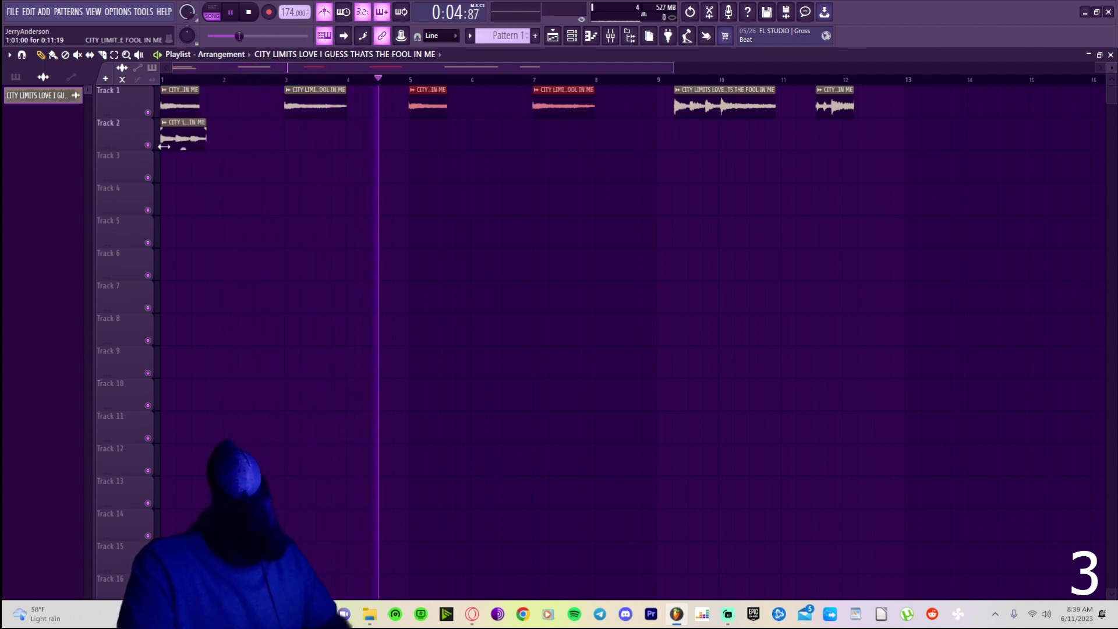
left_click_drag(182, 138, 385, 141)
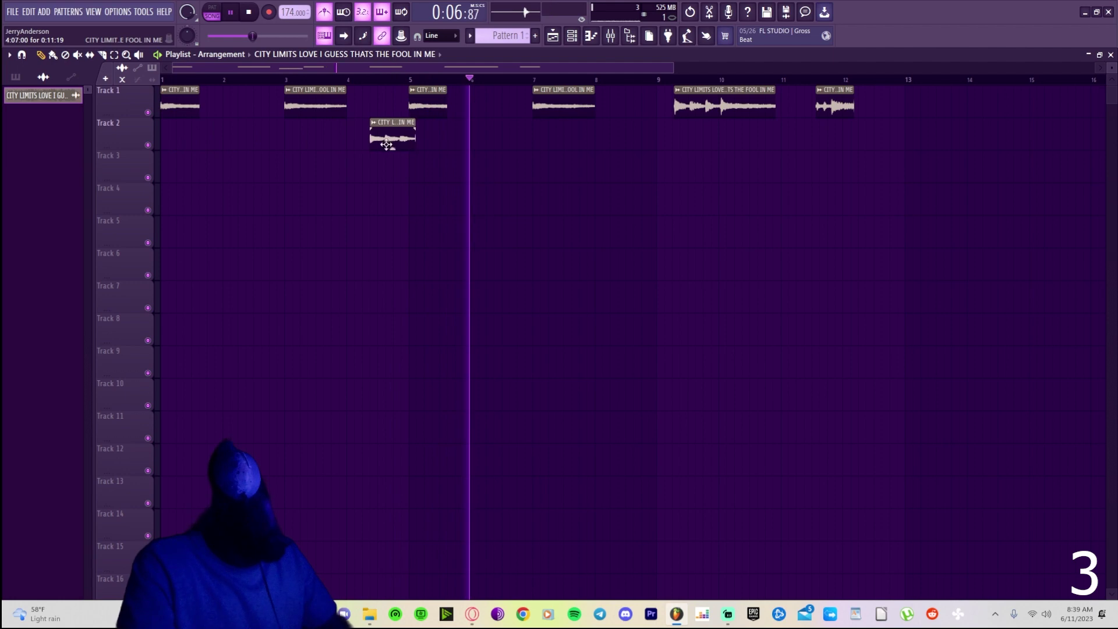
key("space")
key("space")
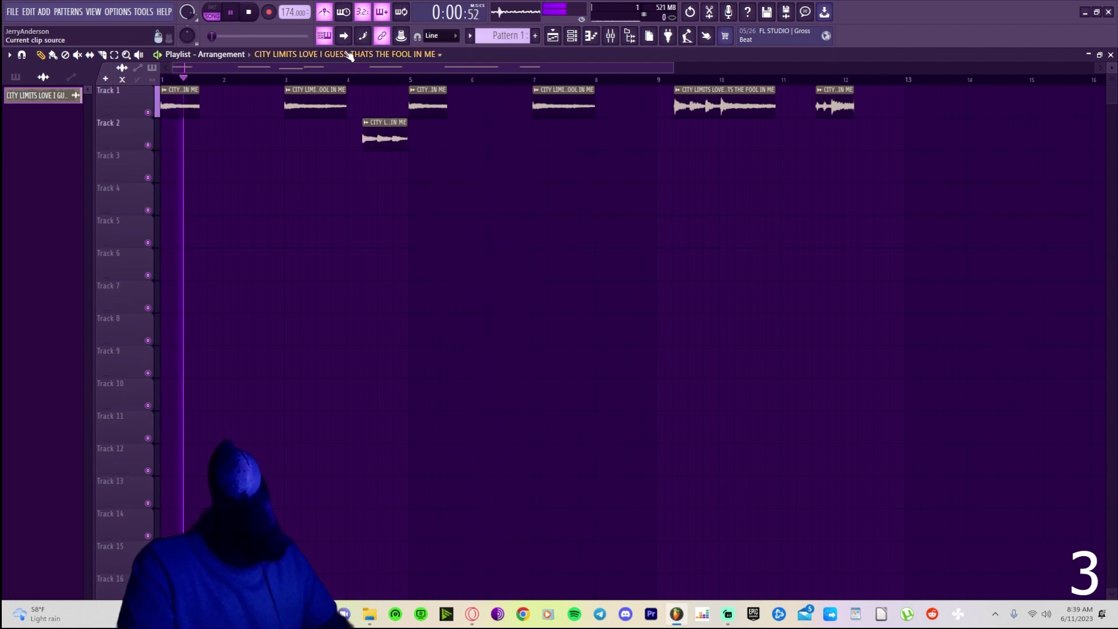
left_click(418, 38)
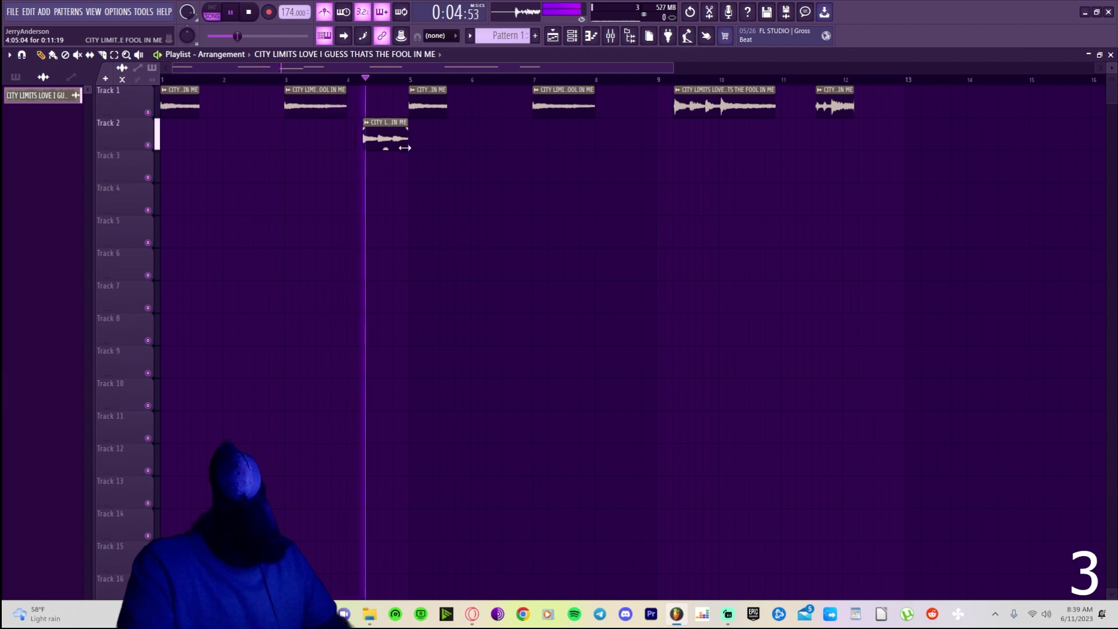
key("ctrl+z")
- Fine-tune the edges of the Track 2 clip so it runs from about 4:05 to bar 5
left_click_drag(675, 68, 297, 86)
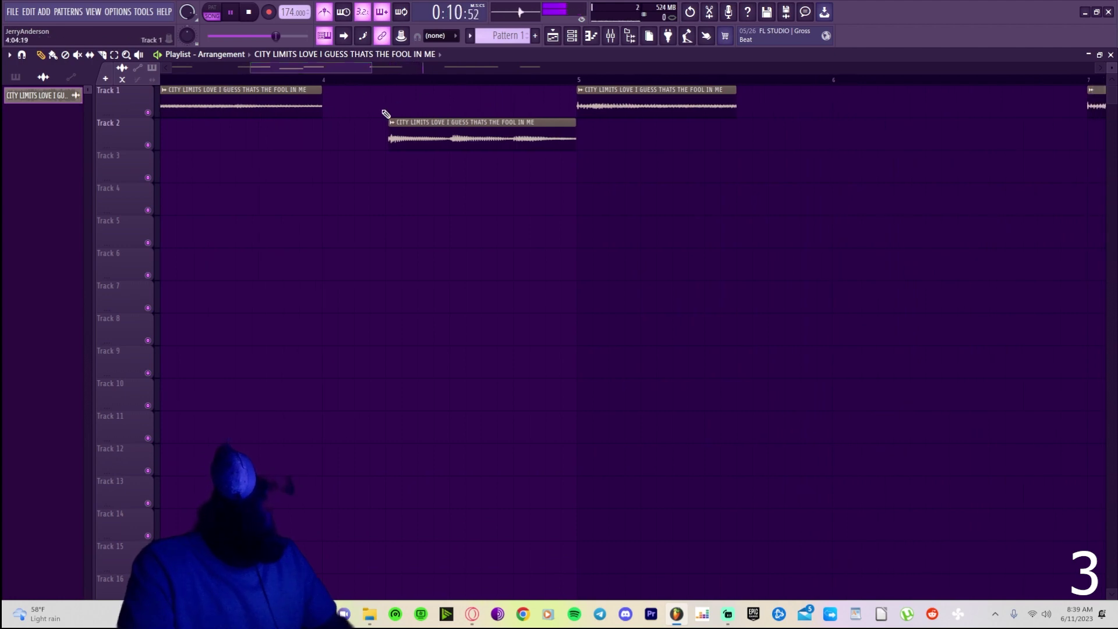
left_click_drag(574, 150, 579, 152)
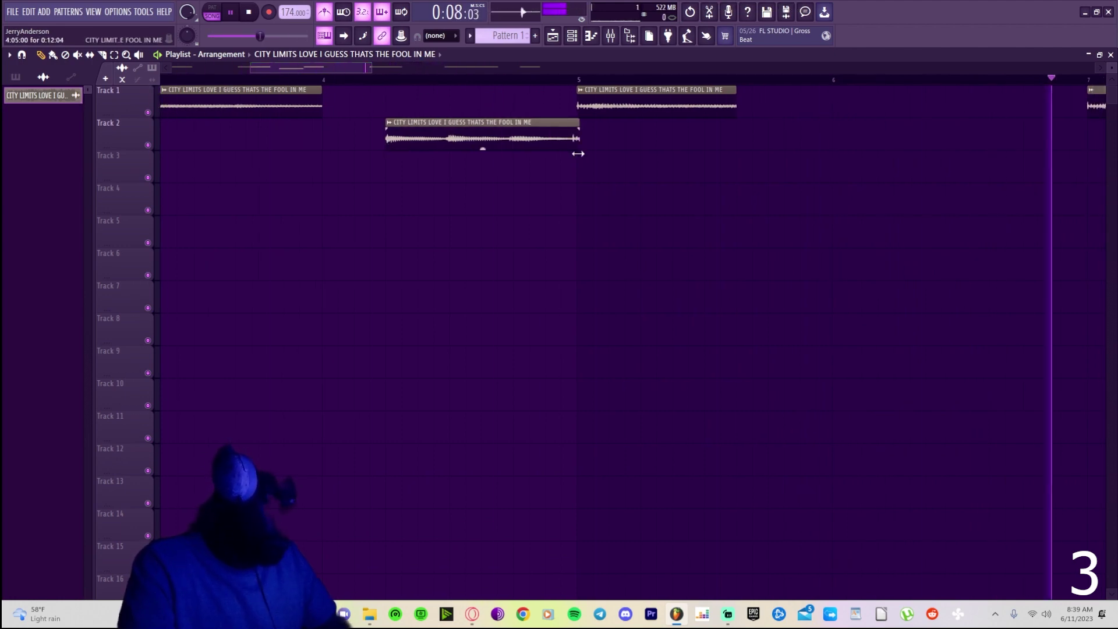
left_click_drag(391, 148, 394, 148)
- Move the long clip from bar 9 of Track 1 to Track 2 at bar 8 and adjust its edges
left_click_drag(371, 69, 597, 102)
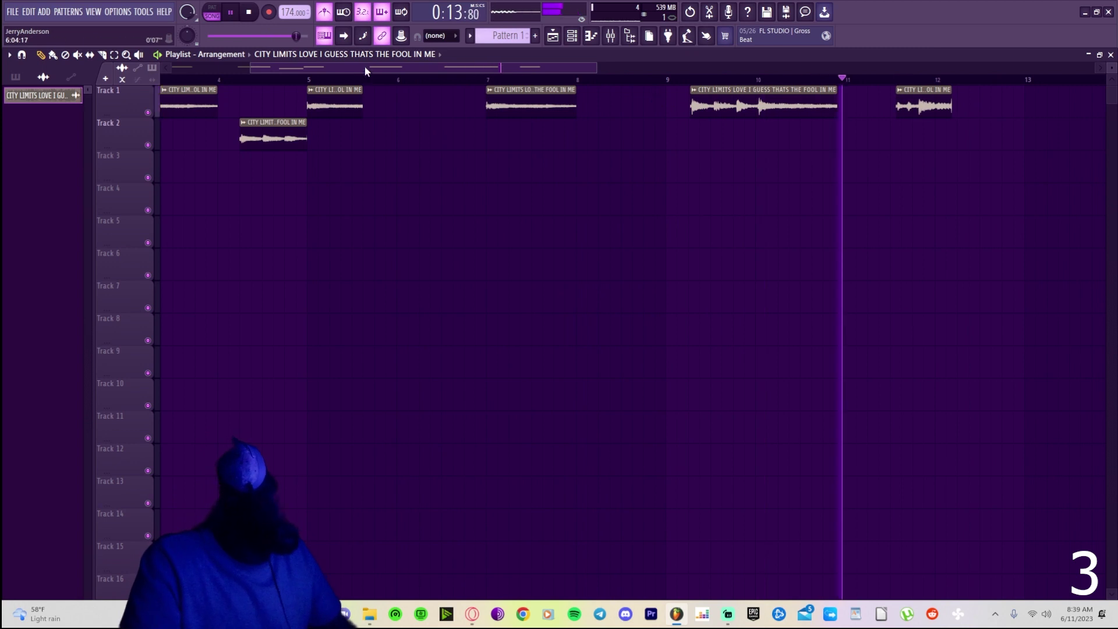
left_click_drag(698, 105, 578, 141)
scroll(574, 146, "up", 2)
left_click_drag(430, 146, 432, 146)
left_click_drag(459, 146, 459, 146)
- Finish placing the long clip on Track 2 from bar 8 to 9 and shift the final Track 1 clip to end at bar 13
left_click_drag(553, 68, 806, 68)
left_click_drag(343, 67, 221, 68)
left_click_drag(656, 106, 696, 119)
left_click_drag(224, 68, 588, 140)
scroll(472, 102, "up", 3)
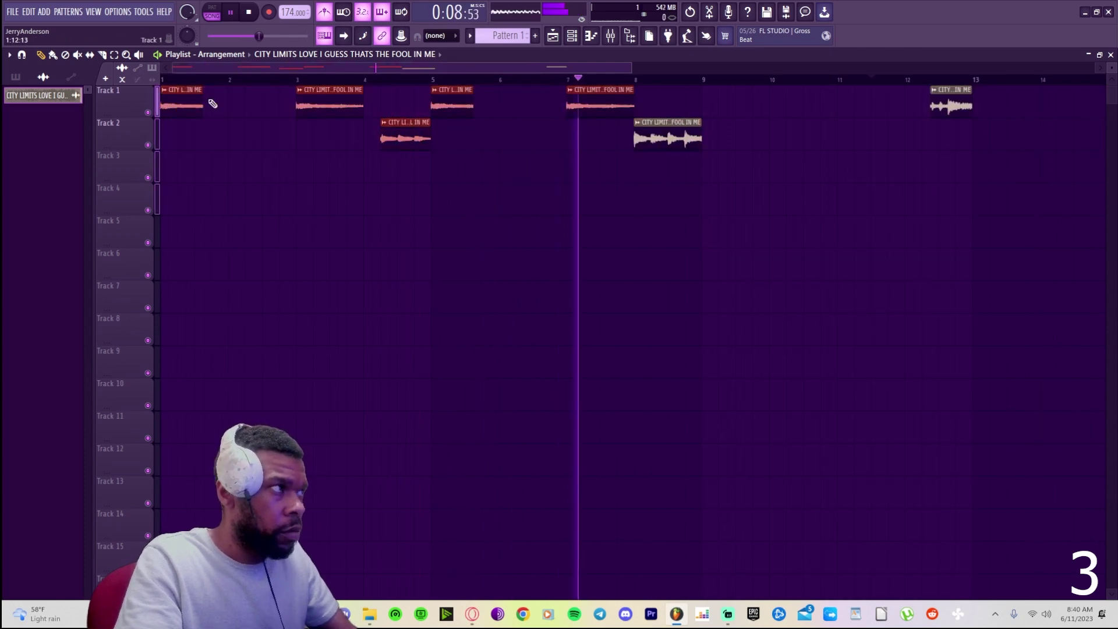
- Duplicate the five selected opening clips starting at bar 9, and move the final Track 1 clip to bar 16, cut off at bar 17
left_click_drag(633, 68, 1013, 67)
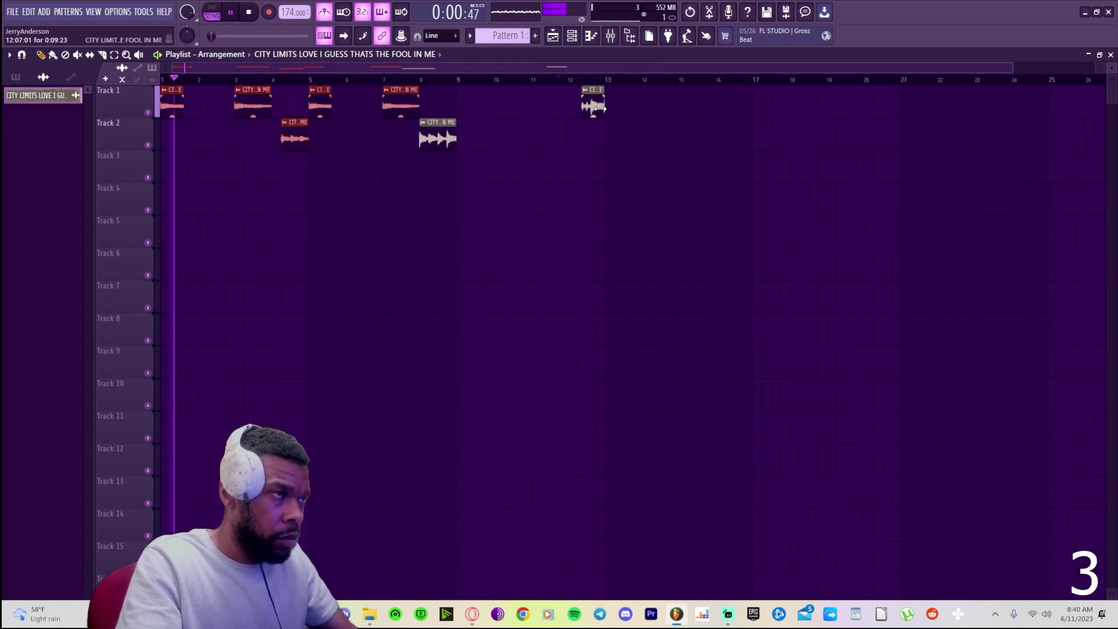
left_click_drag(166, 135, 415, 102)
left_click_drag(326, 106, 622, 107)
left_click_drag(174, 68, 520, 108)
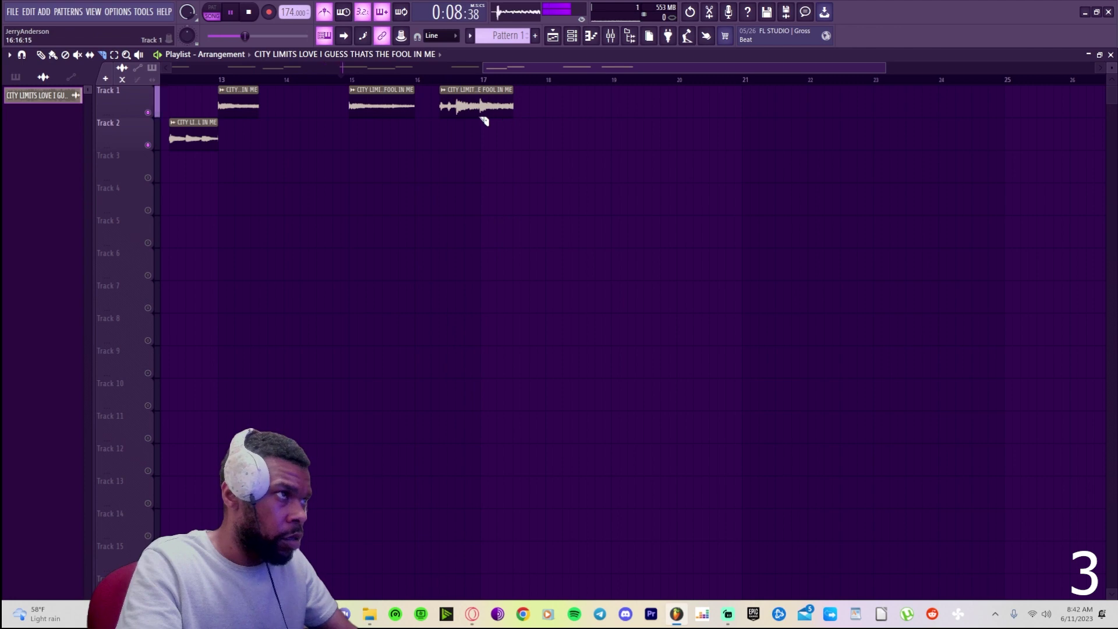
left_click_drag(492, 68, 173, 67)
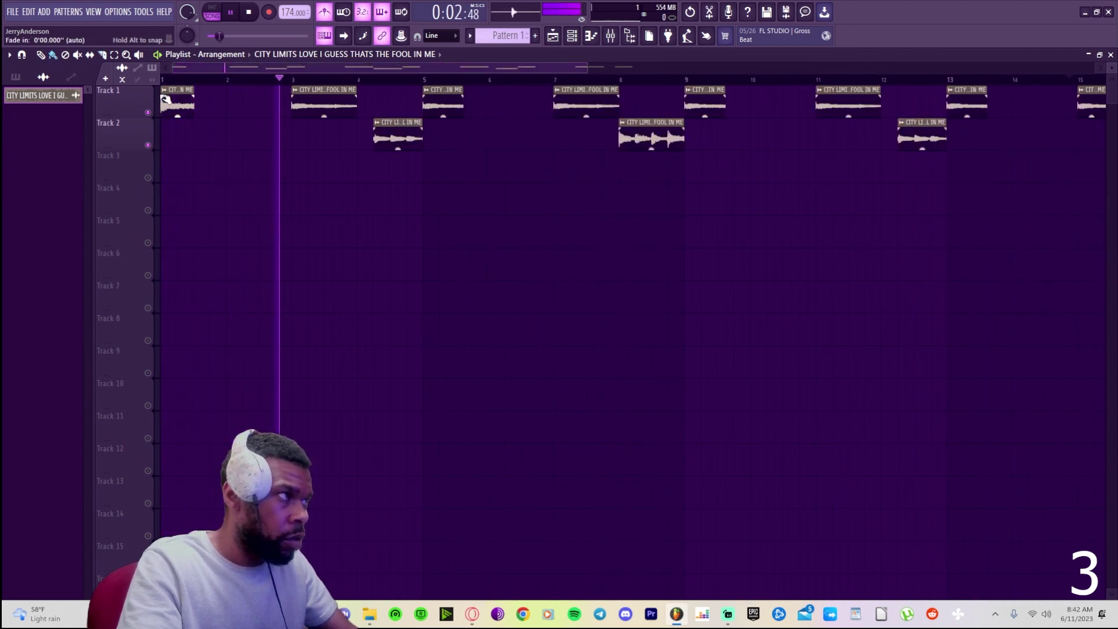
- Move the three Track 2 clips near bars 4, 8 and 12 up into the gaps on Track 1
left_click_drag(587, 68, 763, 69)
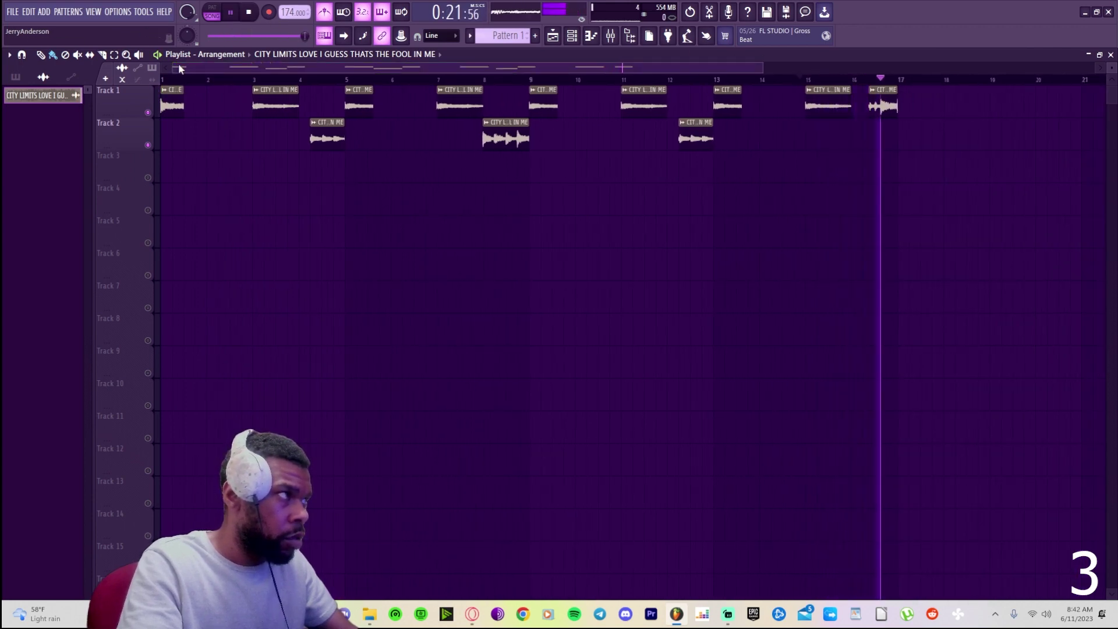
left_click_drag(170, 68, 581, 99)
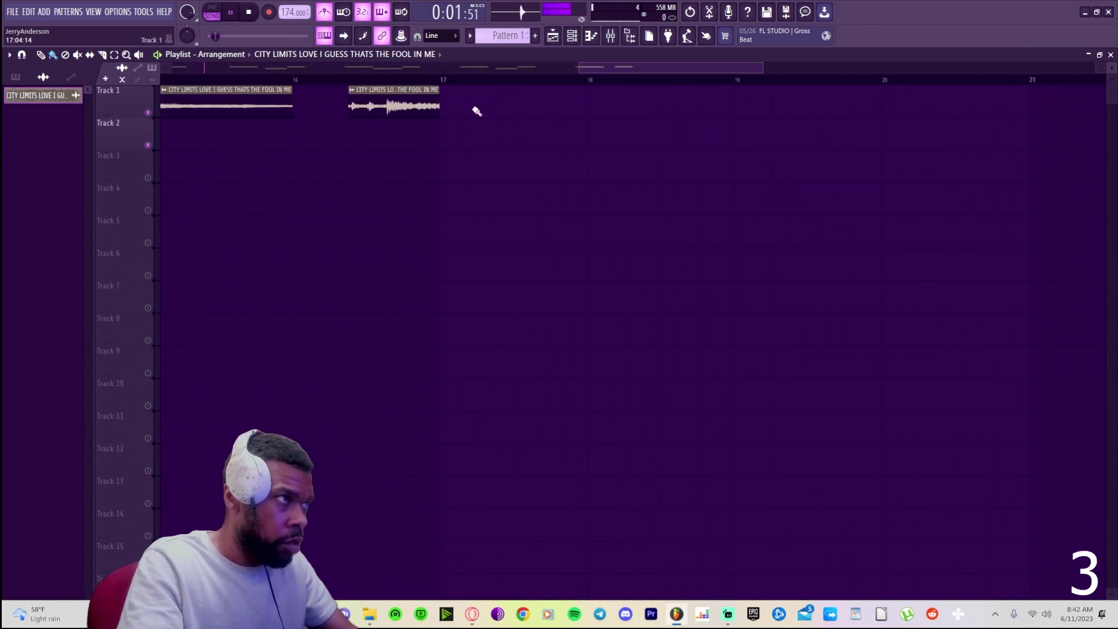
left_click_drag(759, 70, 683, 69)
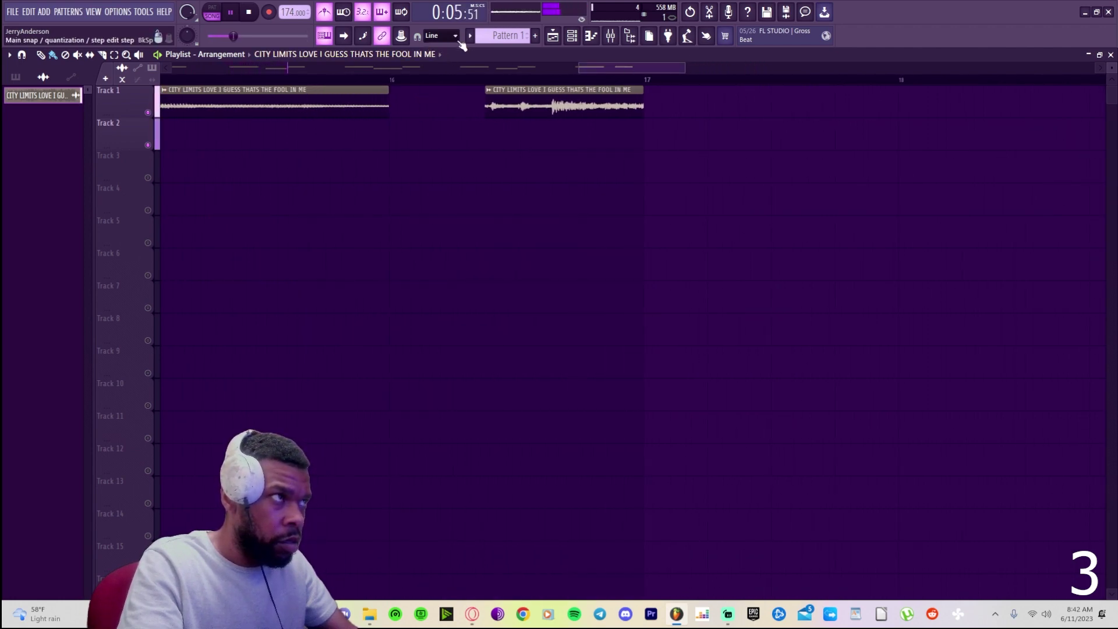
left_click_drag(174, 64, 157, 65)
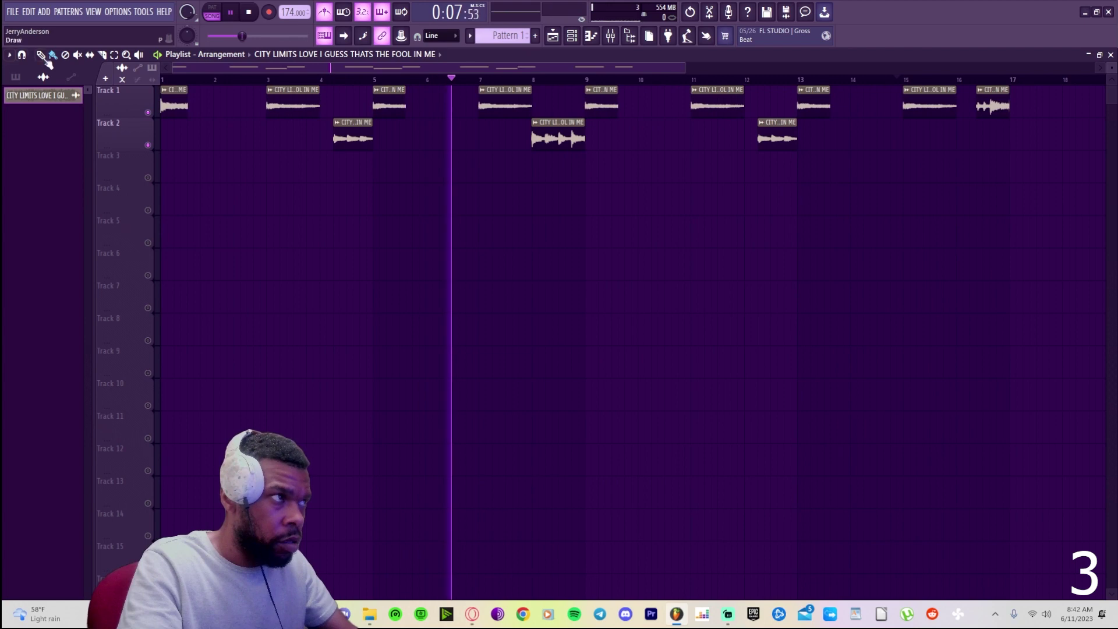
left_click_drag(347, 128, 346, 95)
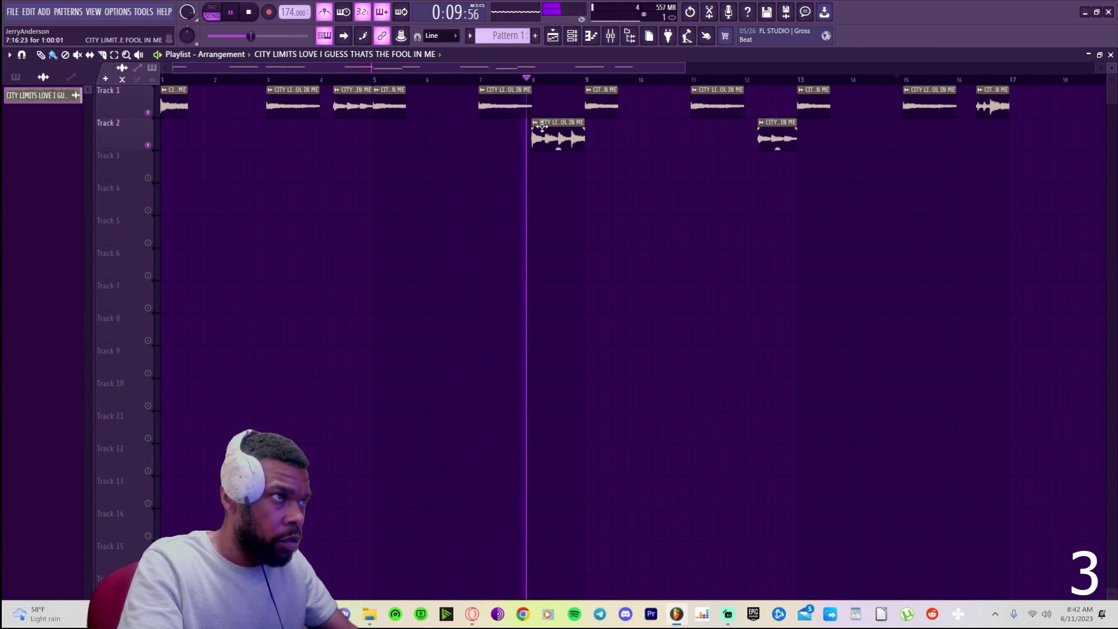
left_click_drag(547, 135, 554, 103)
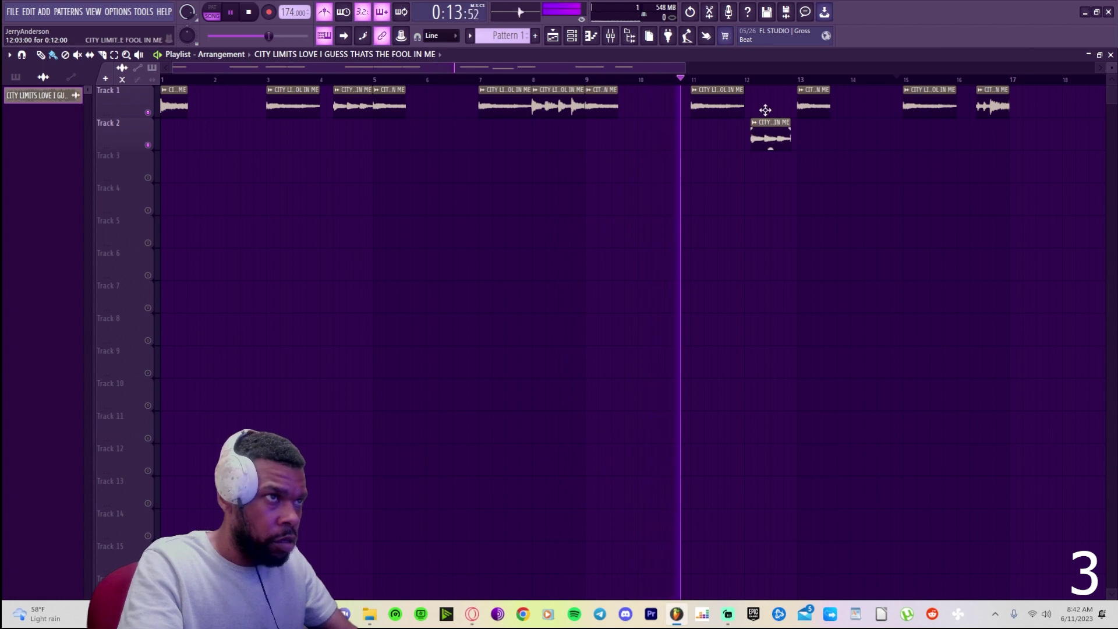
left_click_drag(770, 134, 769, 102)
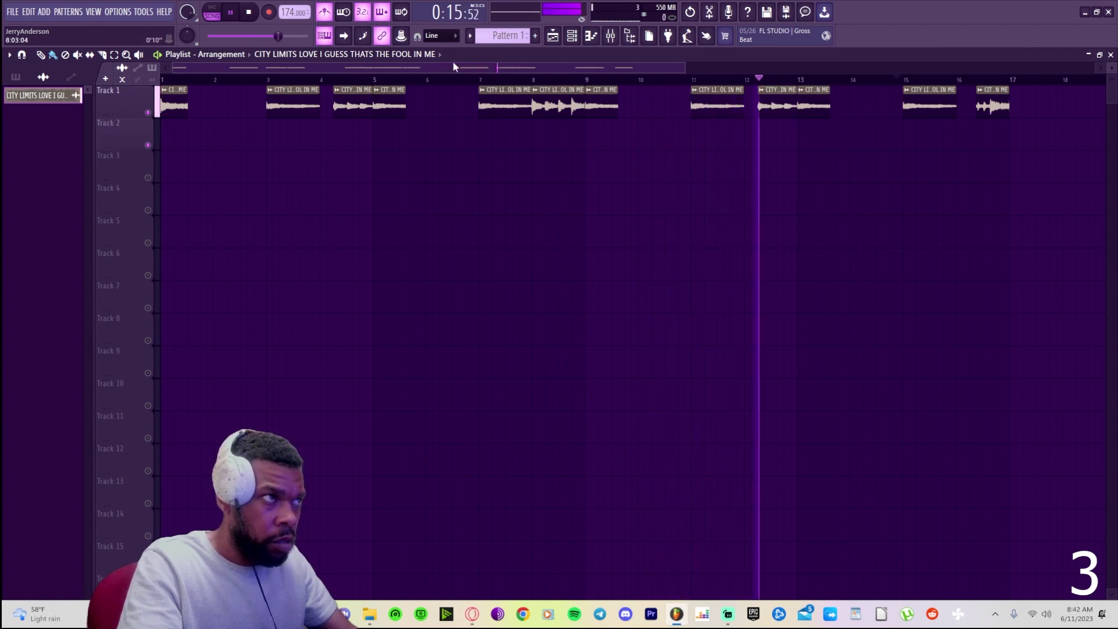
- Set snapping to none and audition the full sample on Track 4 around bars 107 and 108
left_click_drag(182, 61, 375, 84)
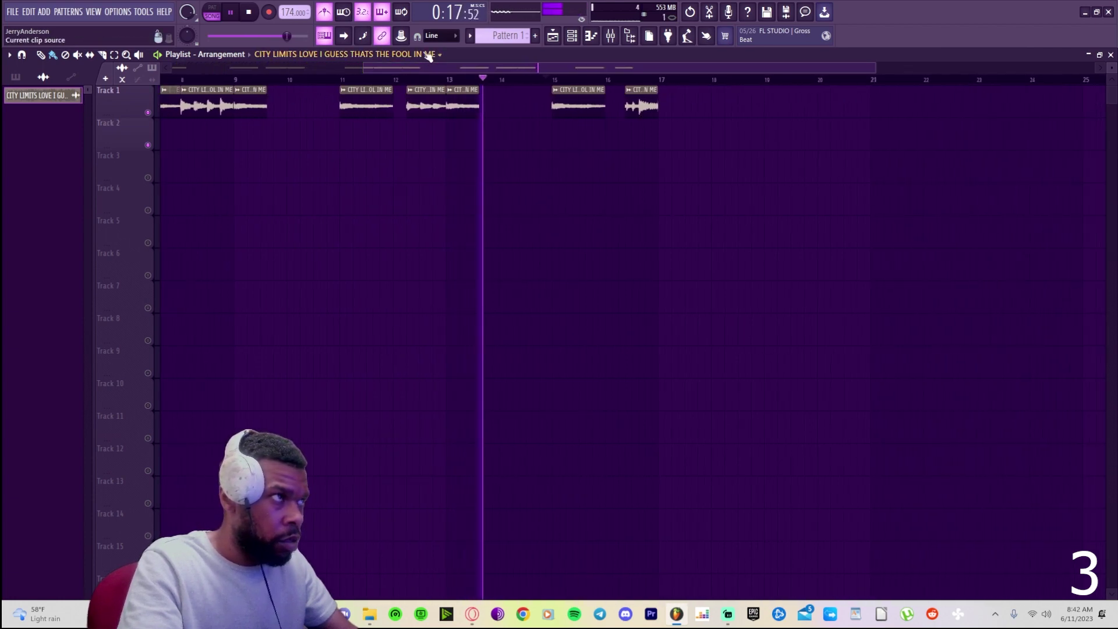
left_click(417, 37)
key("ctrl+z")
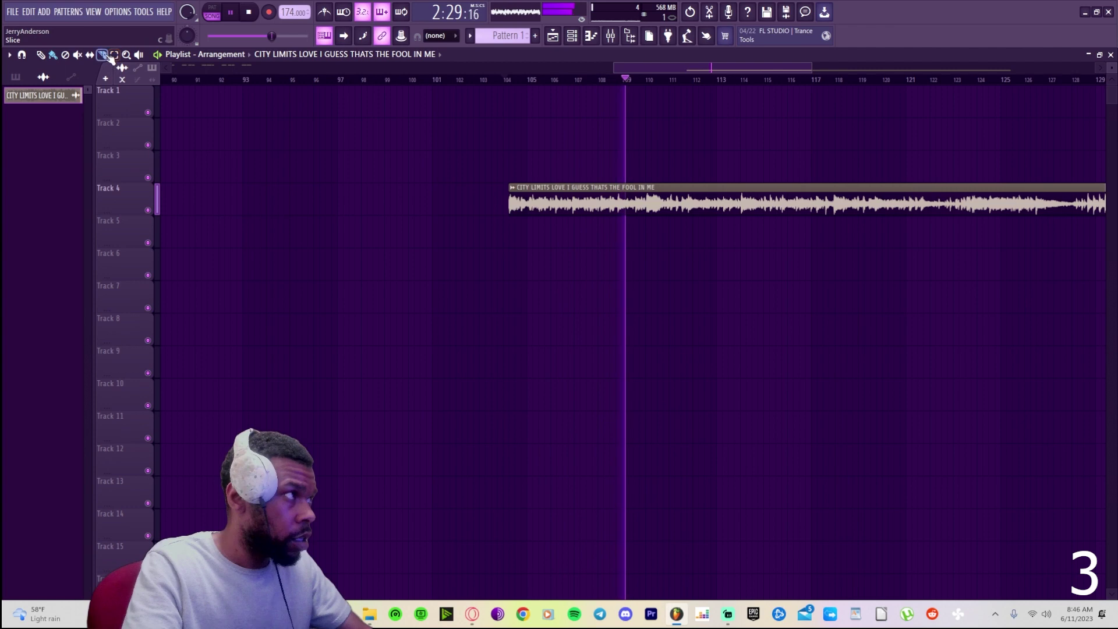
left_click(616, 78)
left_click(583, 78)
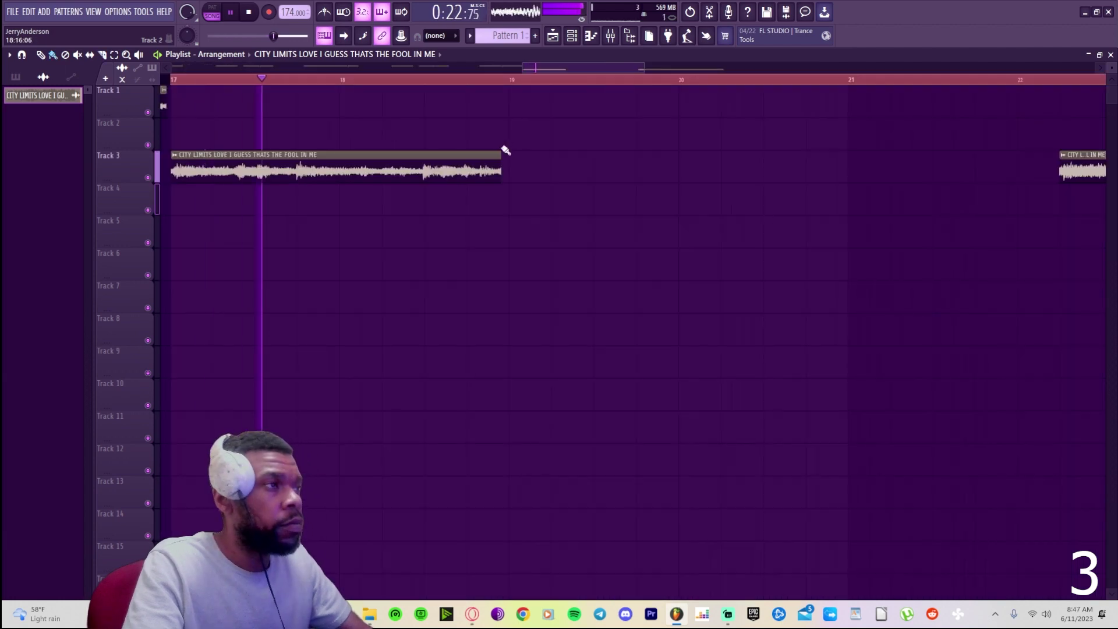
- Trim the looped Track 3 clip to two bars and nudge its start near bar 17, replaying the loop to check
left_click_drag(502, 162, 499, 175)
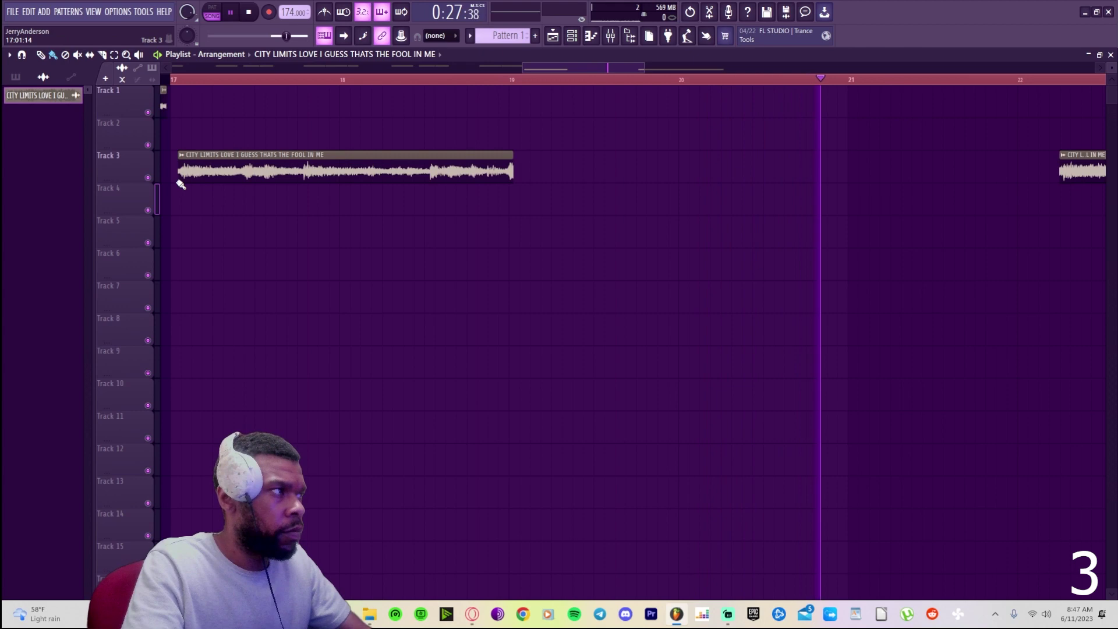
left_click_drag(178, 182, 170, 181)
key("space")
key("space")
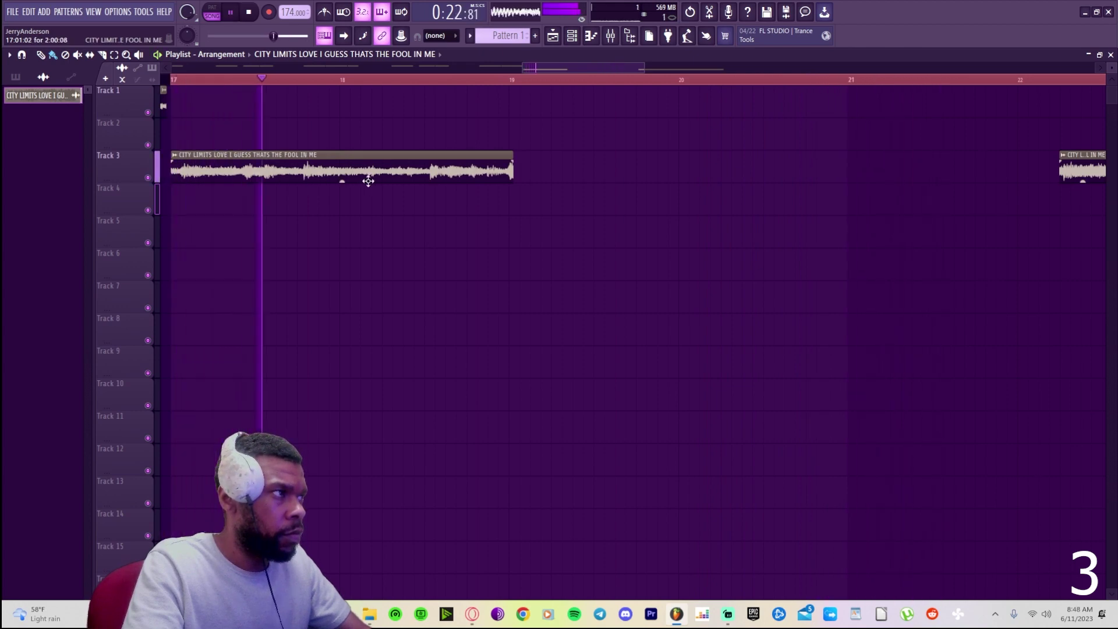
left_click_drag(512, 177, 509, 177)
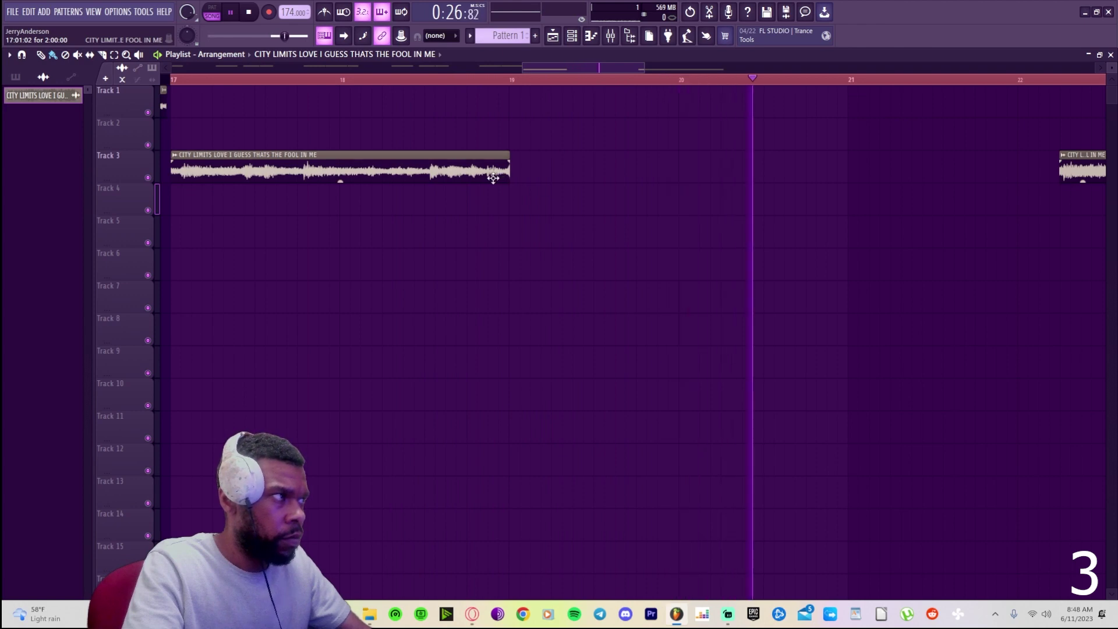
left_click_drag(493, 177, 487, 177)
key("space")
key("space")
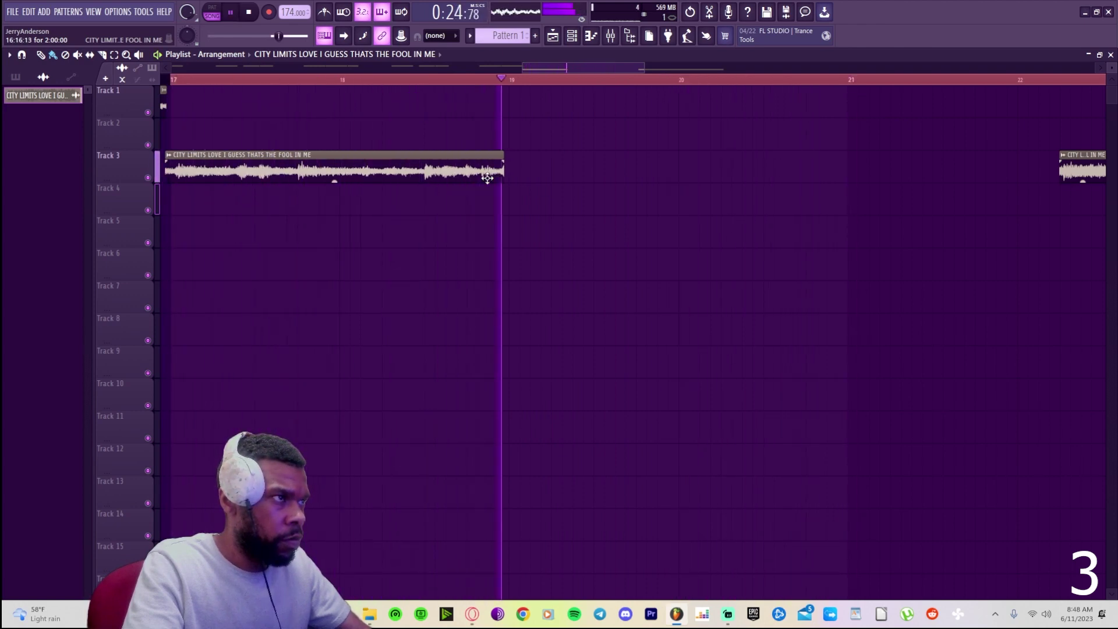
- Fine-trim both ends of the Track 3 clip so it runs from bar 17 to just before bar 19, with a short fade-out
left_click_drag(483, 175, 503, 179)
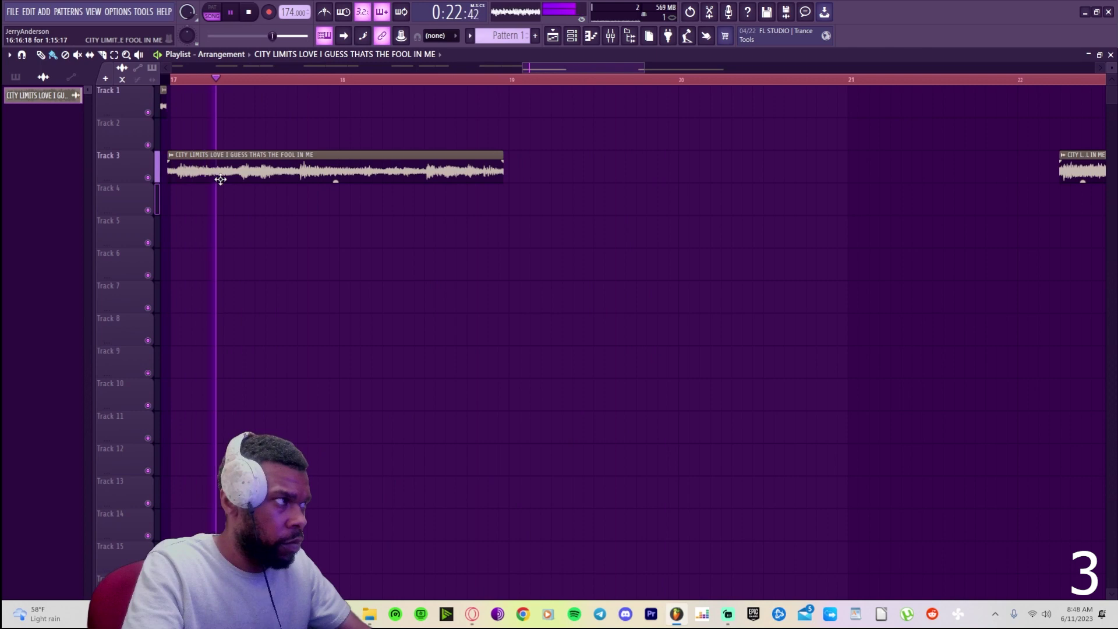
left_click_drag(204, 172, 174, 180)
key("space")
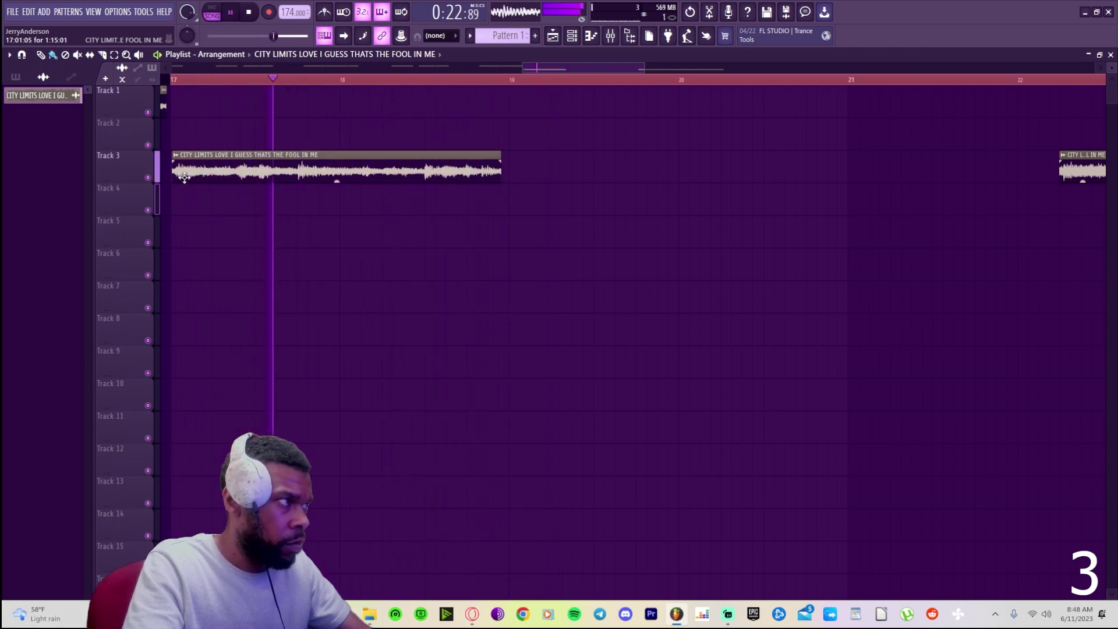
key("space")
key("space")
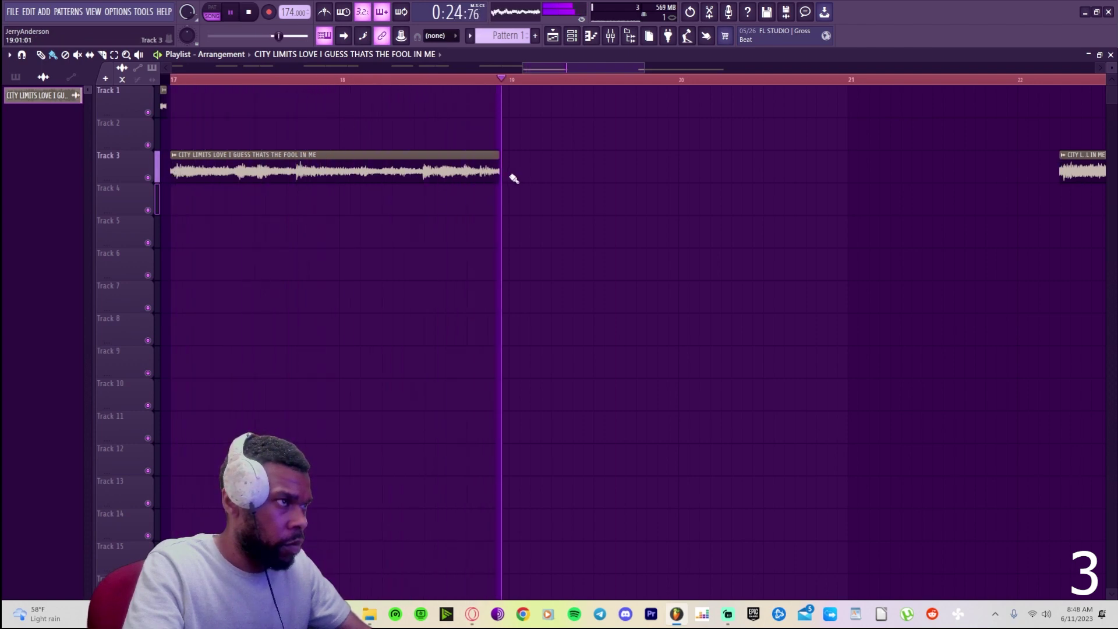
key("space")
key("space")
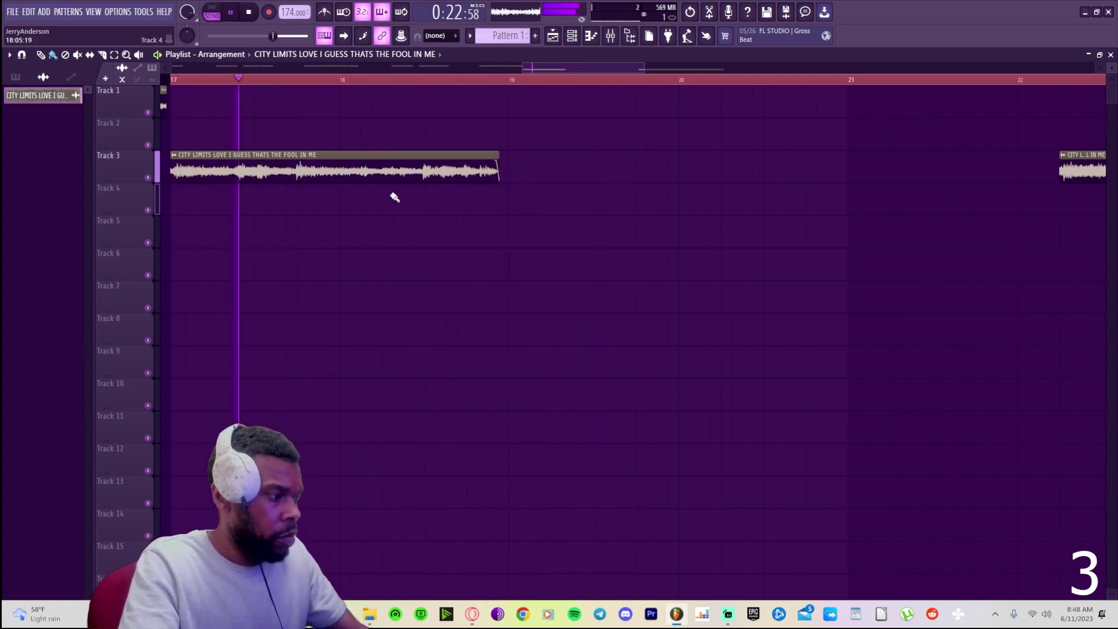
- Duplicate the Track 3 clip at bar 19 and extend the first consolidated clip to about halfway through bar 18
mouse_move(687, 175)
left_mouse_down()
mouse_move(736, 177)
mouse_move(720, 178)
left_mouse_up()
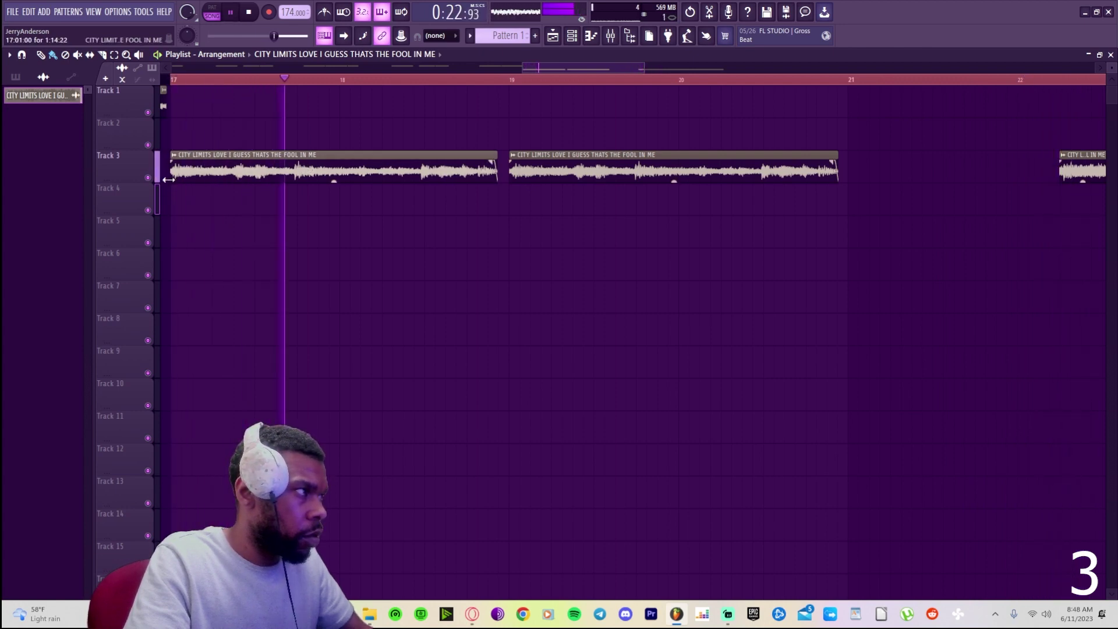
left_click_drag(172, 176, 173, 177)
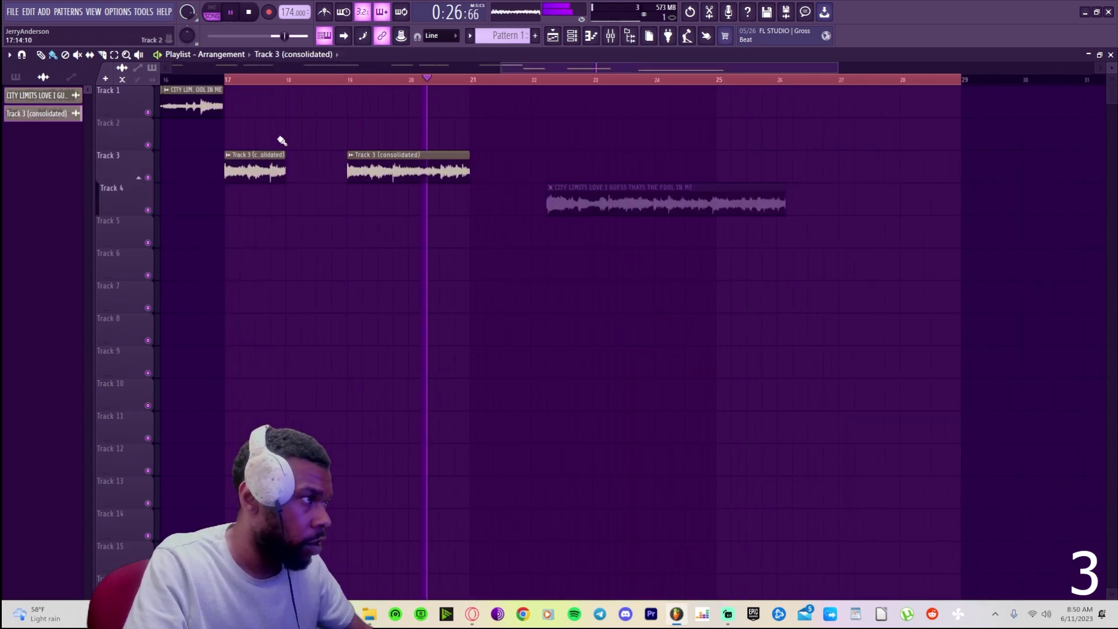
left_click_drag(287, 161, 314, 161)
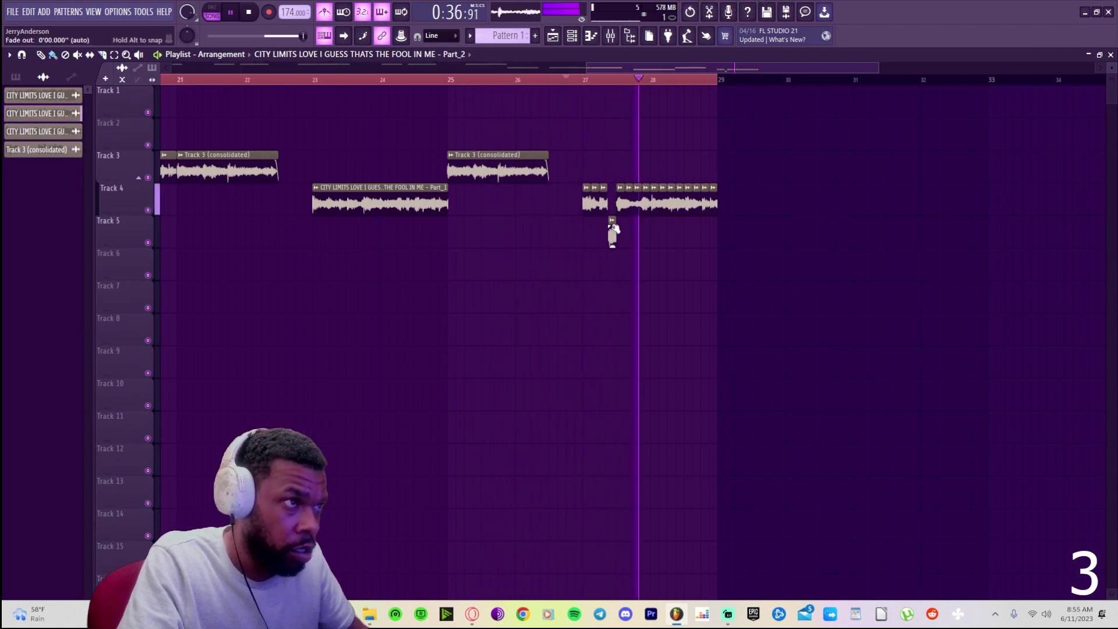
- Slice the Part_2 clip on Track 4 from bar 27 and rearrange its pieces with rhythmic gaps up to bar 29
left_click_drag(613, 228, 612, 203)
left_click_drag(621, 204, 622, 233)
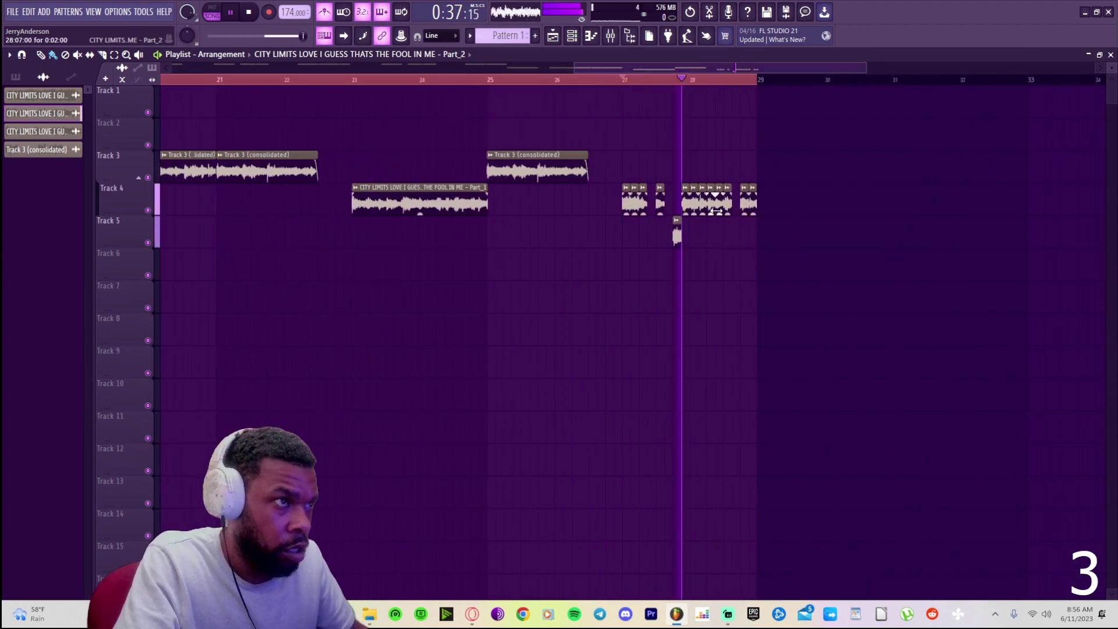
left_click(668, 202)
left_click_drag(668, 201, 685, 203)
right_click(693, 202)
right_click(702, 202)
right_click(718, 203)
left_click(719, 203)
left_click_drag(727, 203, 736, 203)
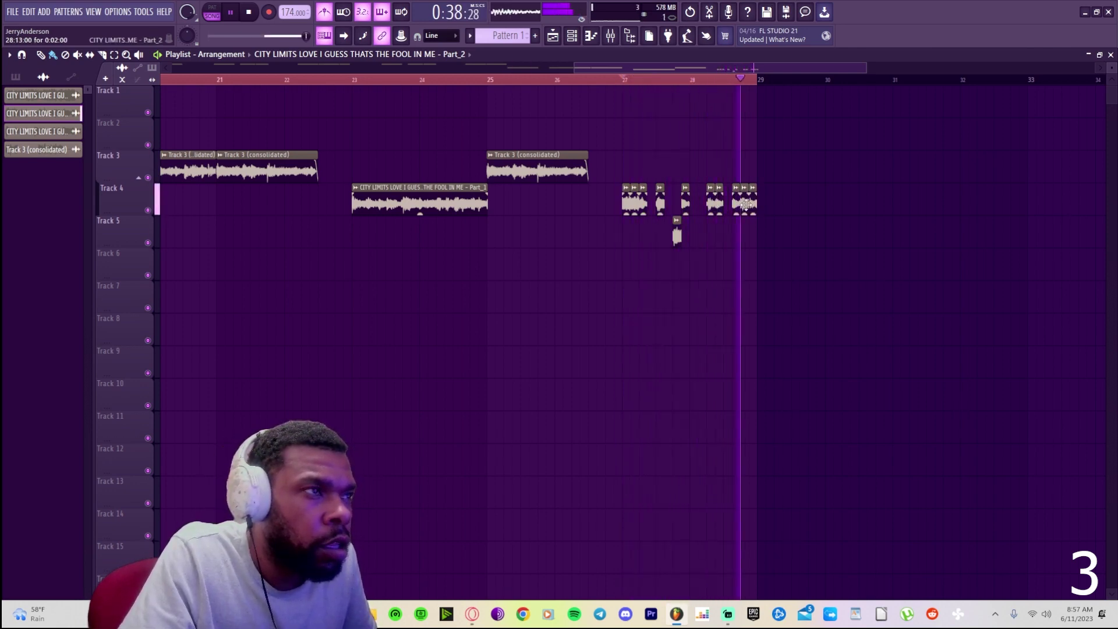
right_click(751, 204)
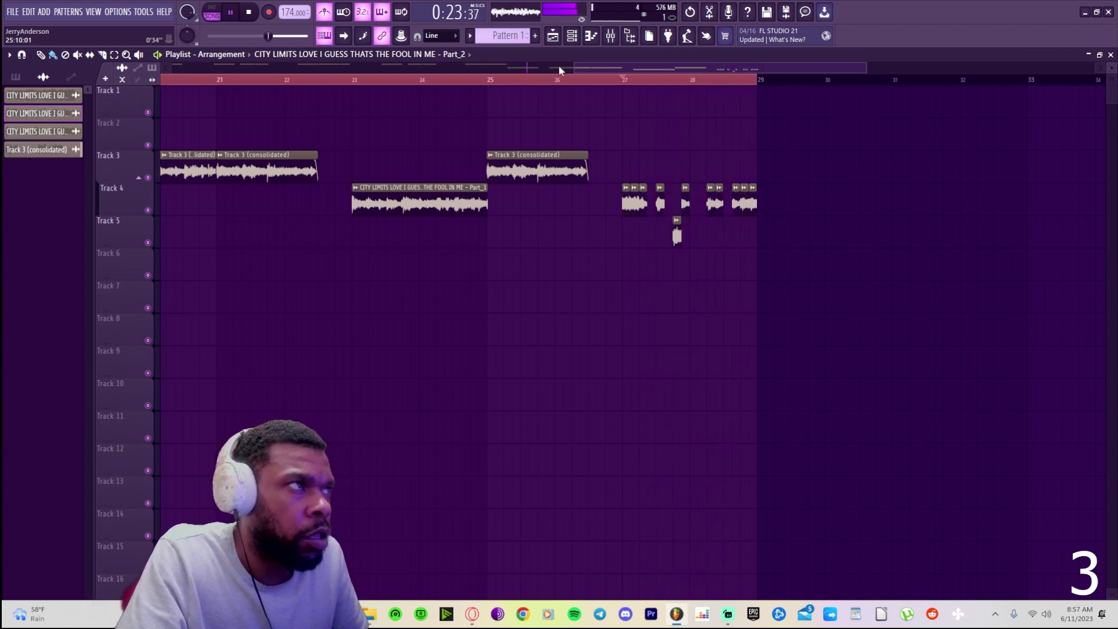
- Audition the section from bar 17 and fine-tune the sliced Track 3 clips near bars 18 and 24
left_click_drag(576, 67, 420, 96)
left_click_drag(864, 68, 645, 99)
left_click(537, 82)
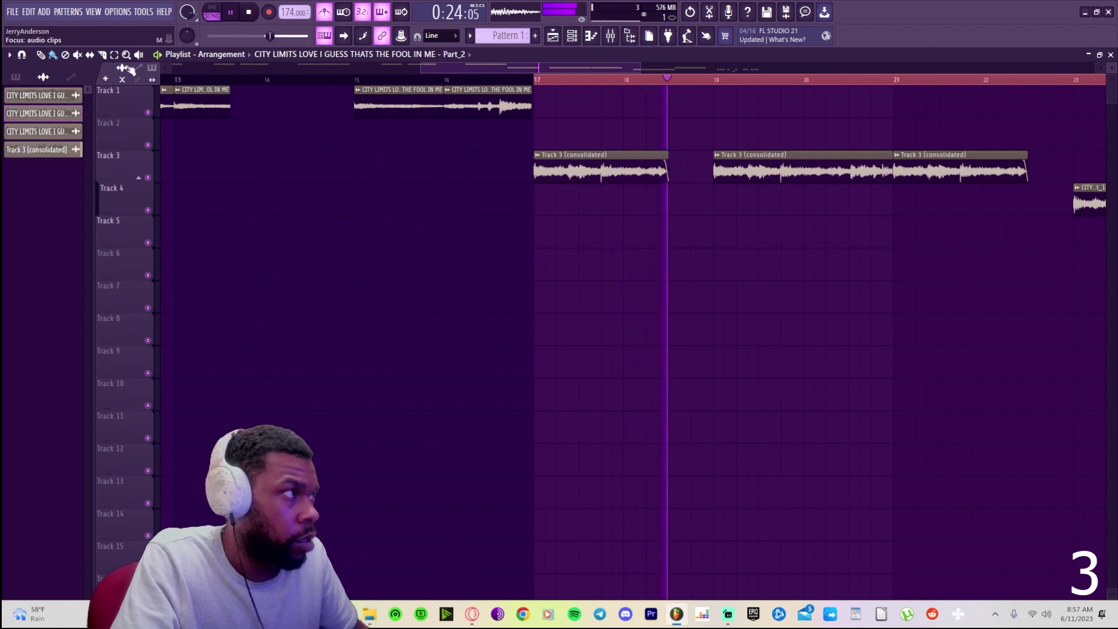
left_click_drag(641, 68, 642, 96)
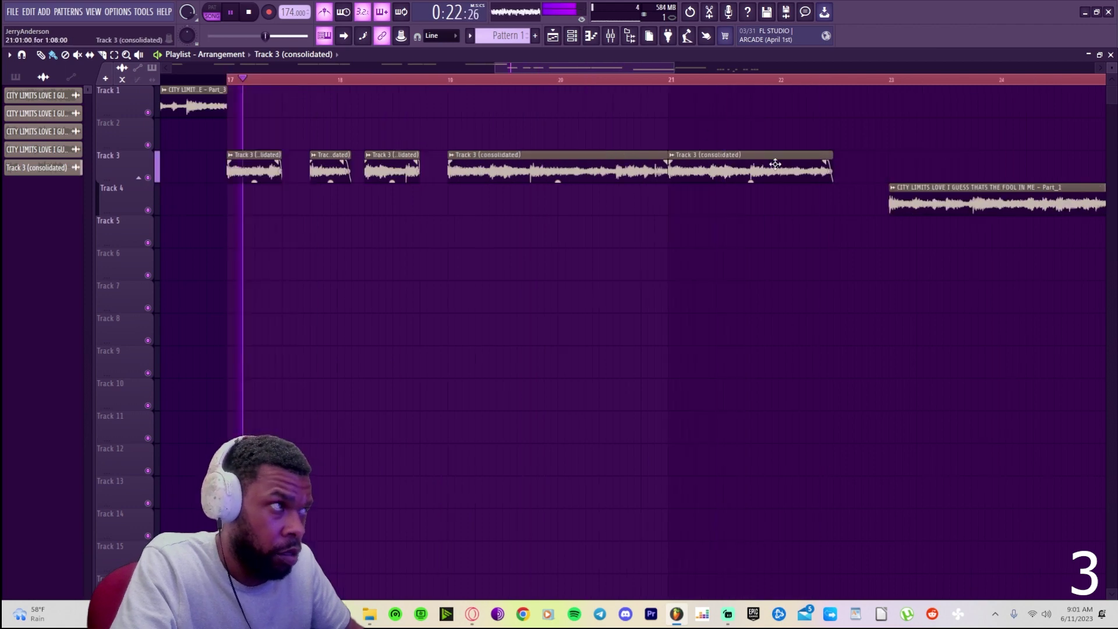
left_click_drag(826, 170, 804, 165)
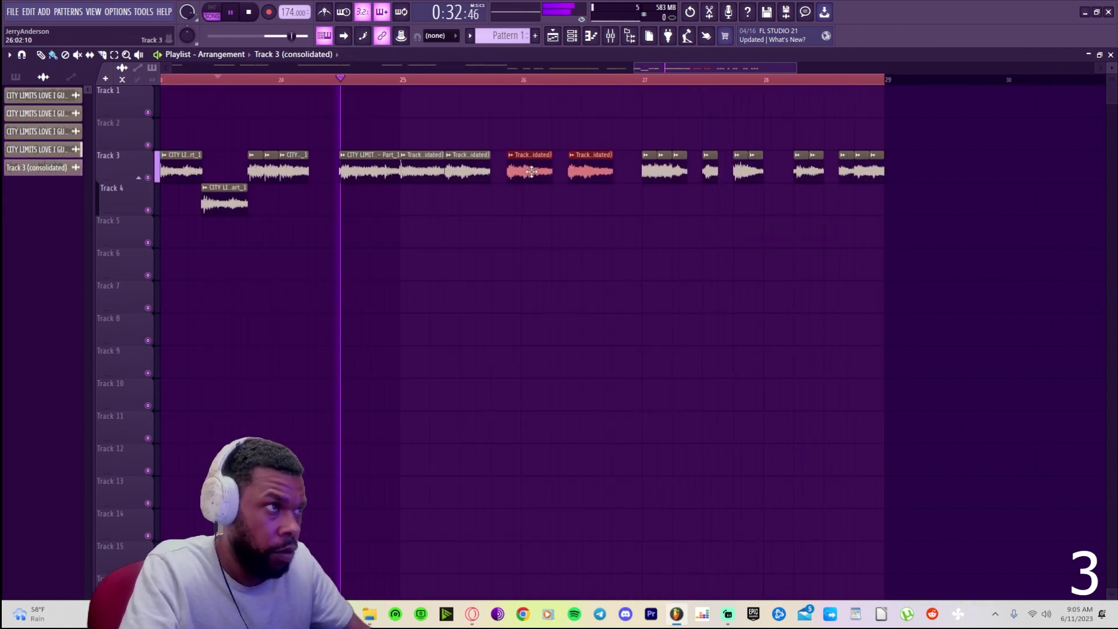
left_click_drag(531, 172, 527, 172)
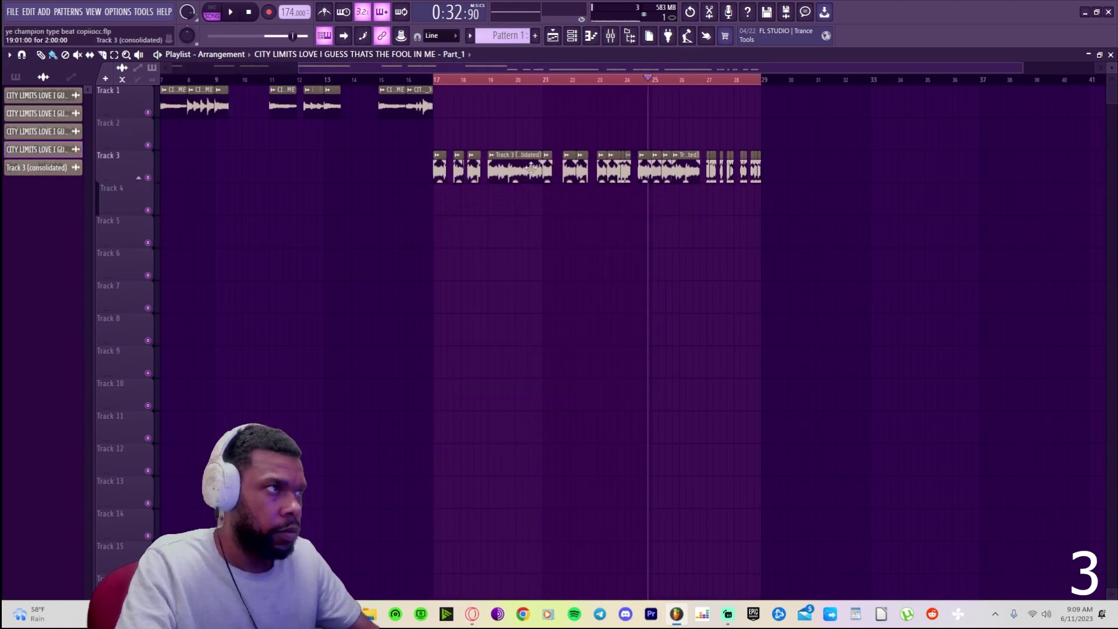
- Audition the arrangement and consolidate all the Track 3 chops into one clip from the track start
key("space")
scroll(602, 87, "down", 2)
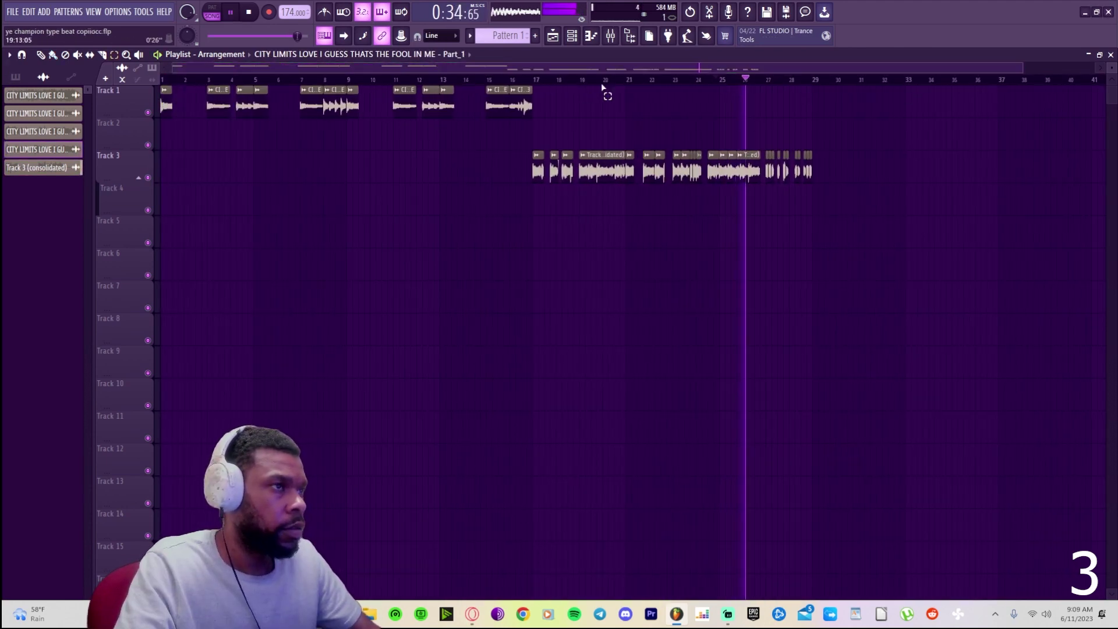
key("F6")
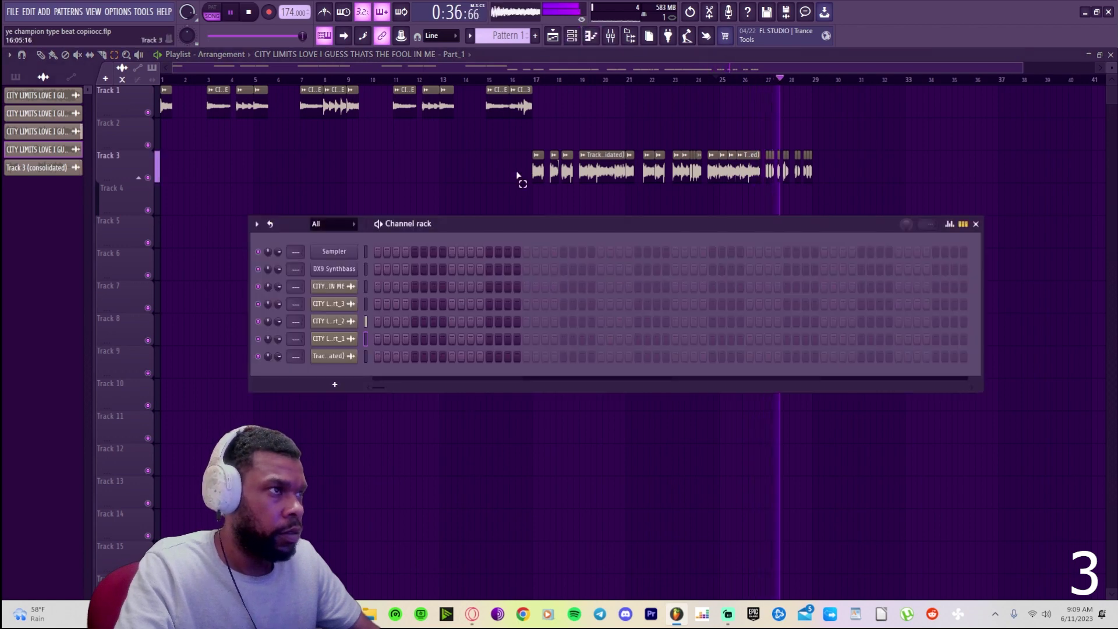
key("F6")
right_click(141, 152)
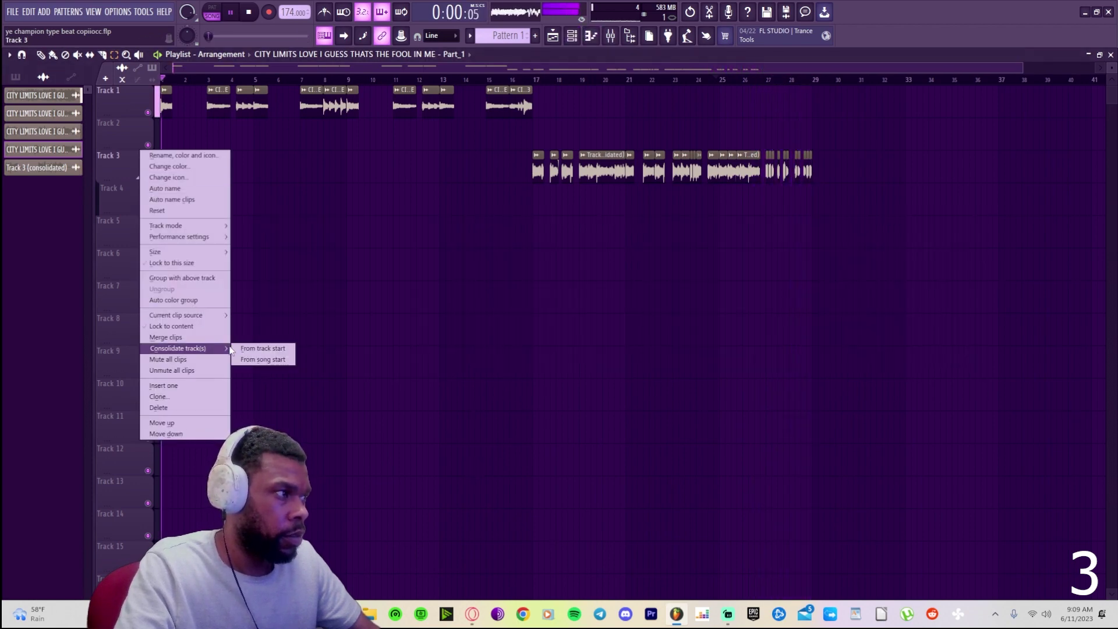
left_click(263, 348)
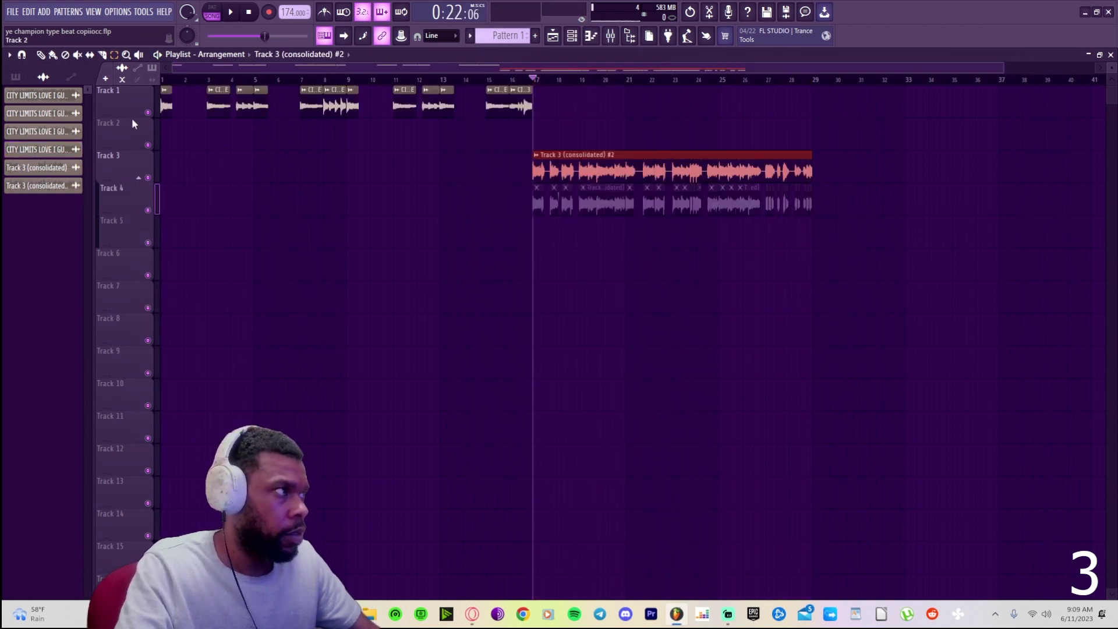
- Consolidate the Track 1 chops into a single audio clip from the track start
right_click(132, 116)
mouse_move(195, 284)
left_click(262, 286)
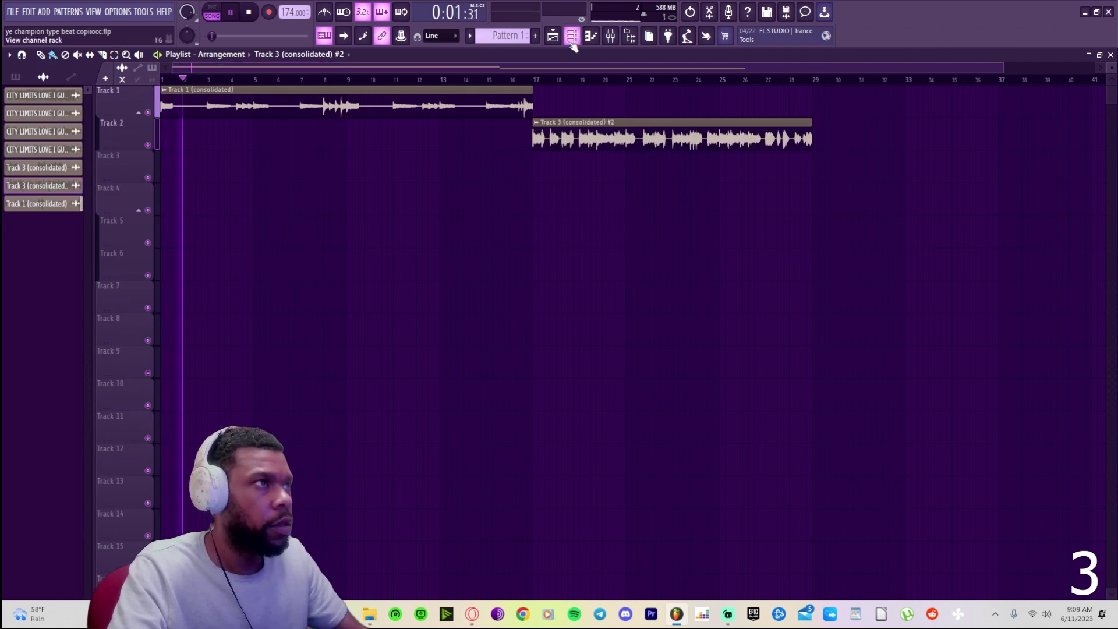
- Raise the pitch of the consolidated Track 1 audio clip and set its time-stretching mode to Stretch Pro
left_click(573, 40)
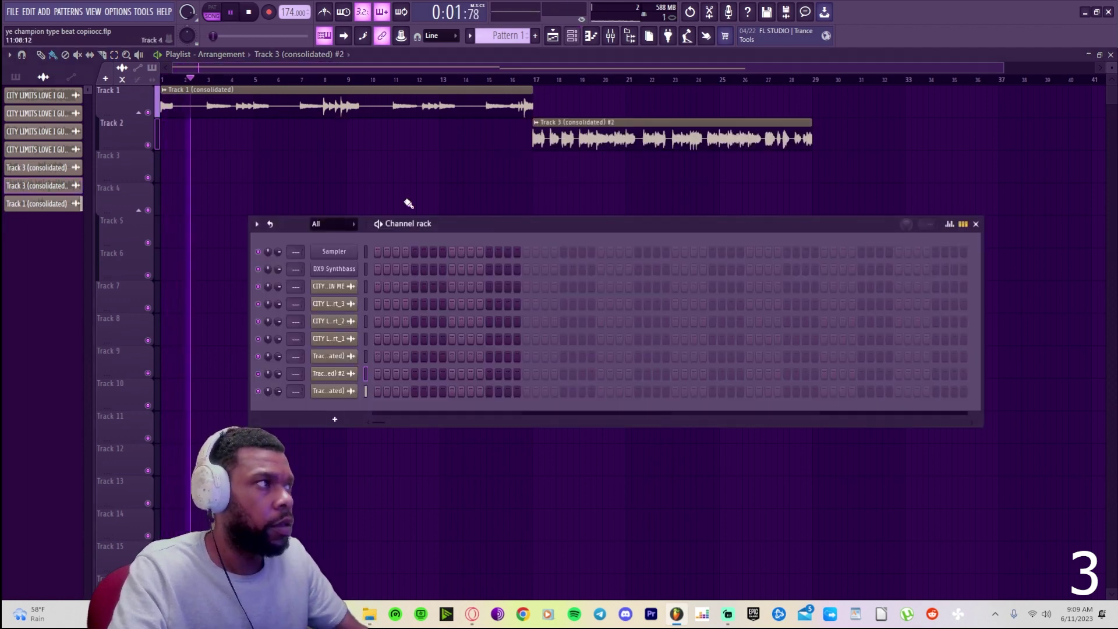
left_click(352, 395)
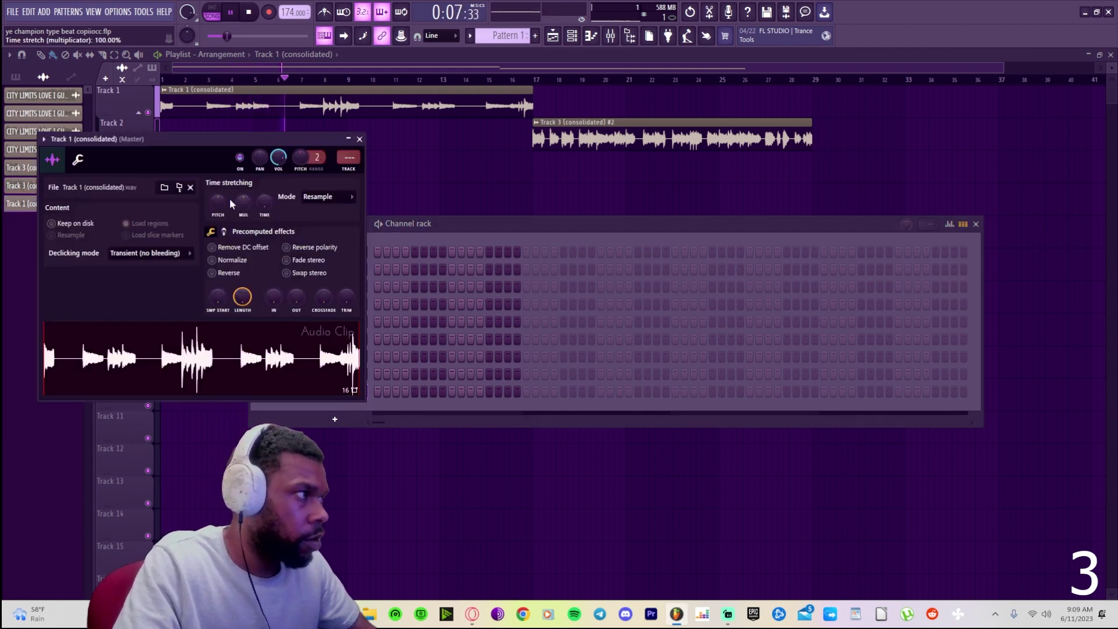
left_click_drag(217, 200, 229, 202)
left_click(327, 204)
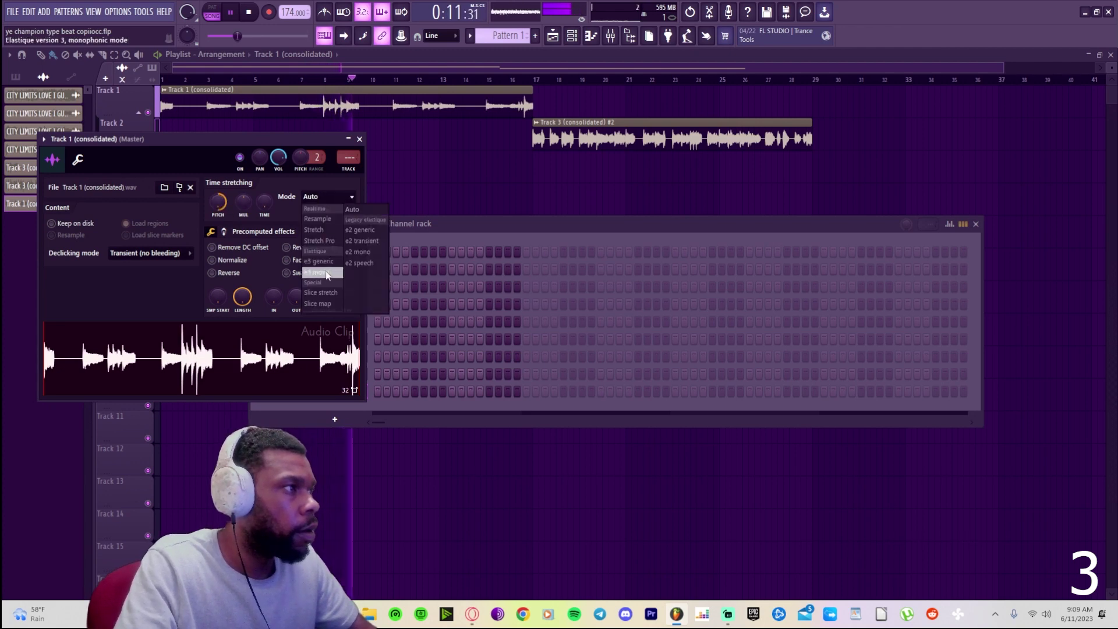
left_click(321, 241)
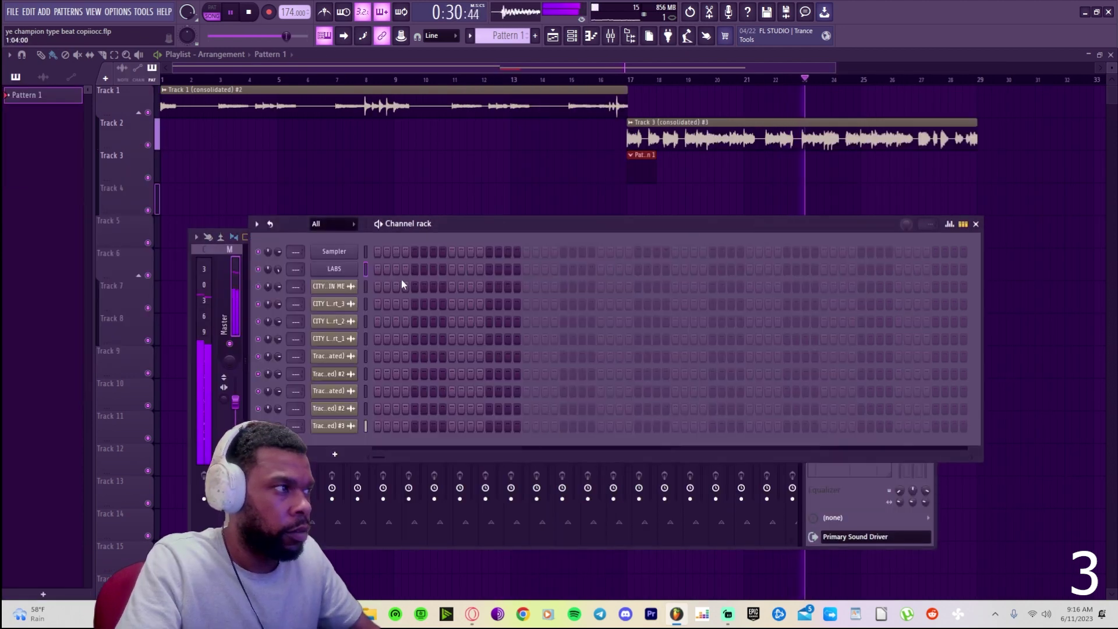
- Inspect the loaded LABS preset and the root note and scale options of the typing keyboard
left_click(350, 267)
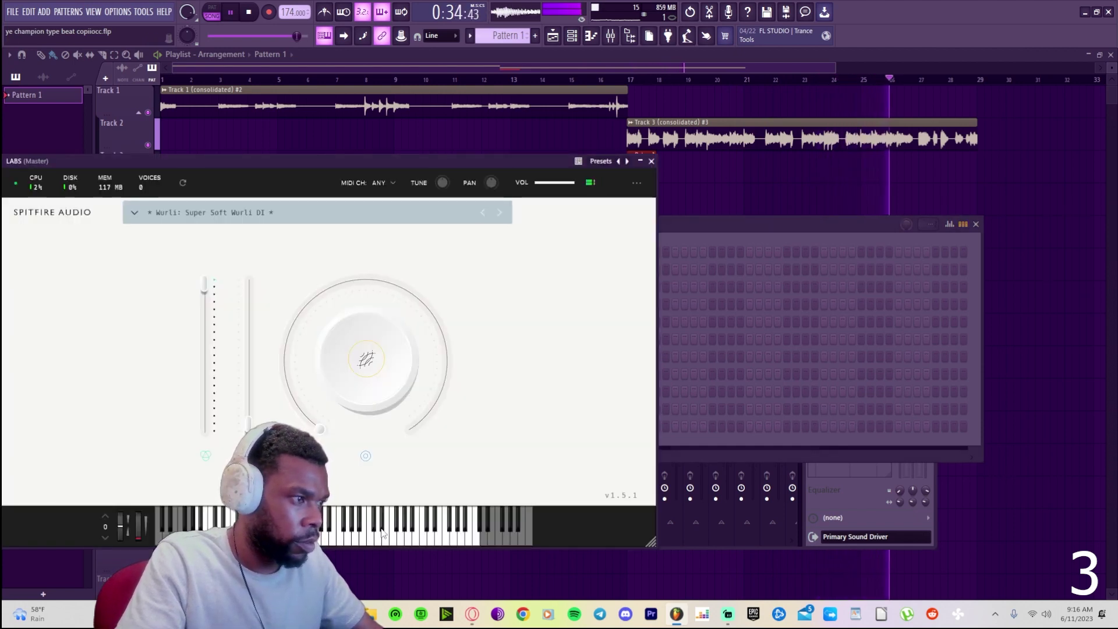
left_click(652, 162)
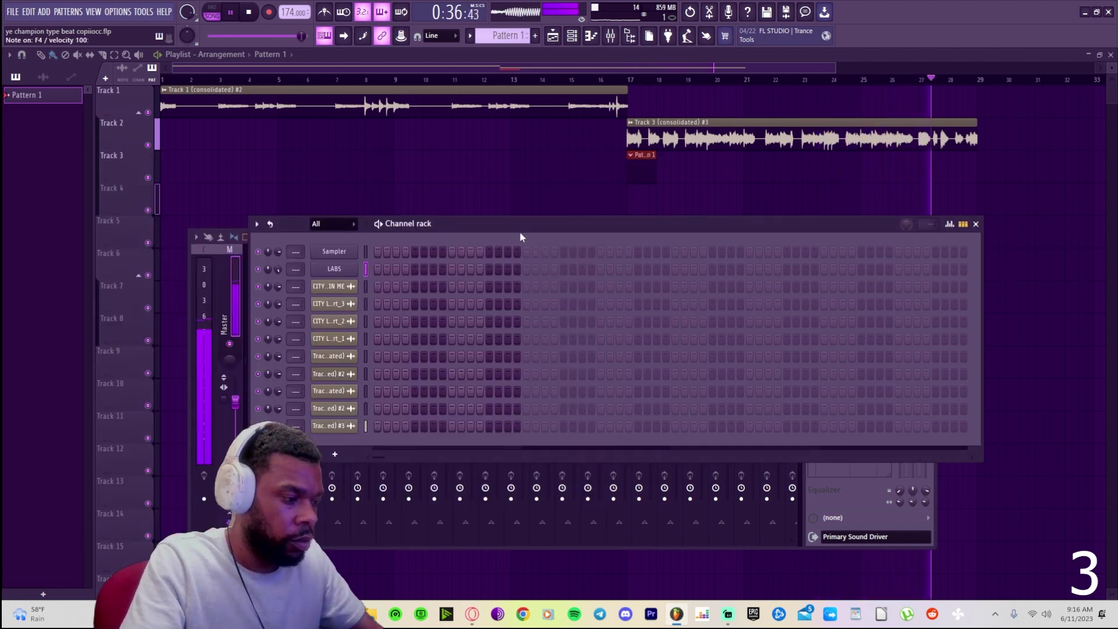
right_click(324, 36)
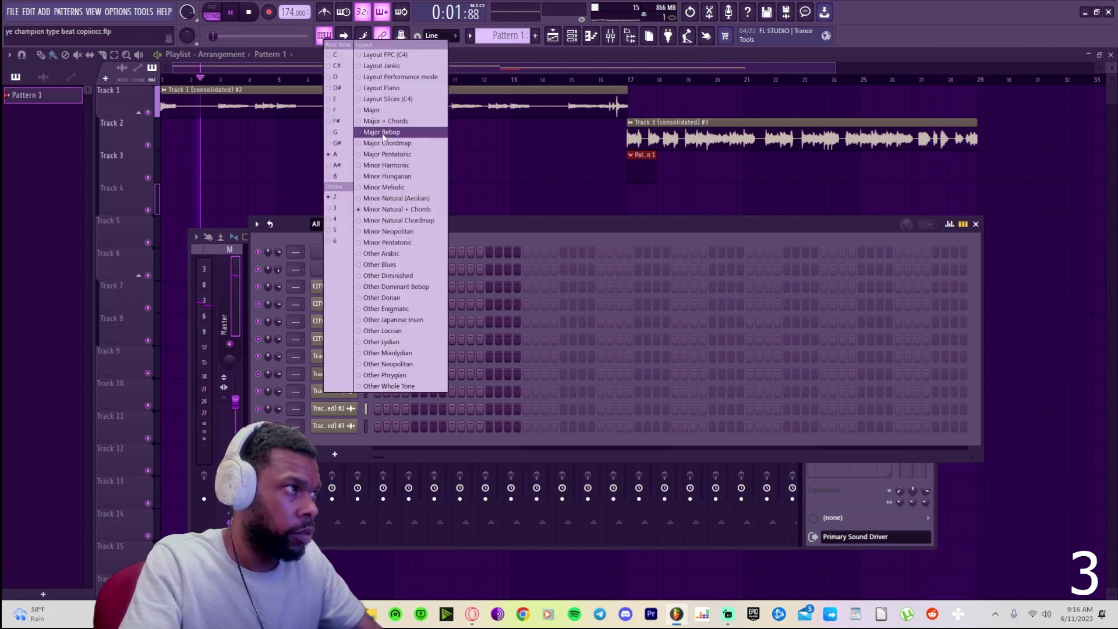
left_click(465, 222)
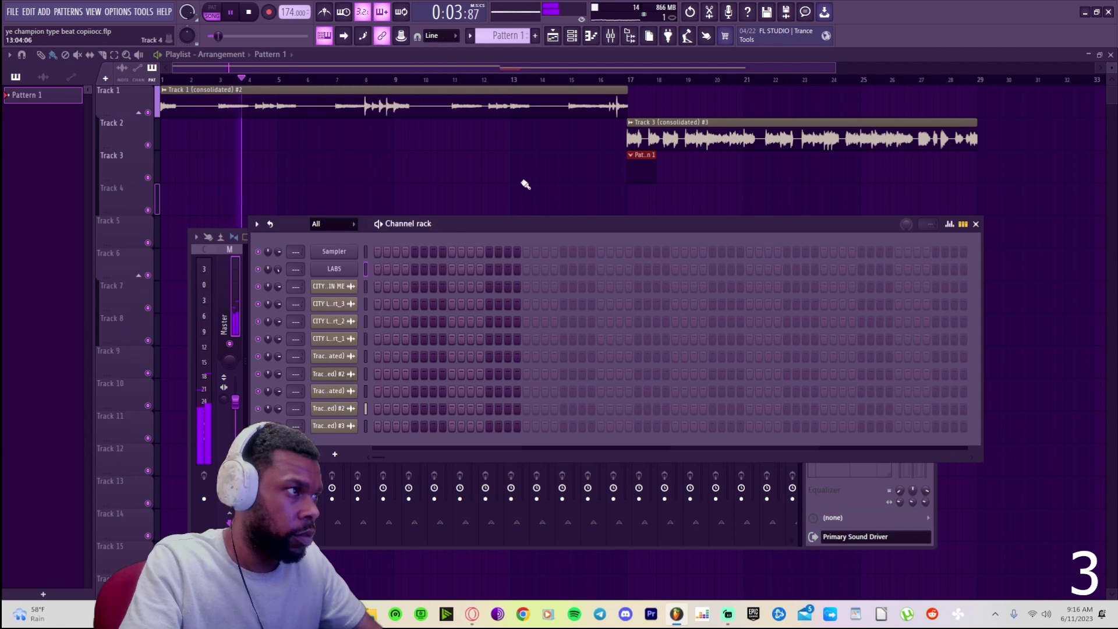
- Try to record a LABS melody take into Pattern 1 over the sample from bar 17
left_click(625, 79)
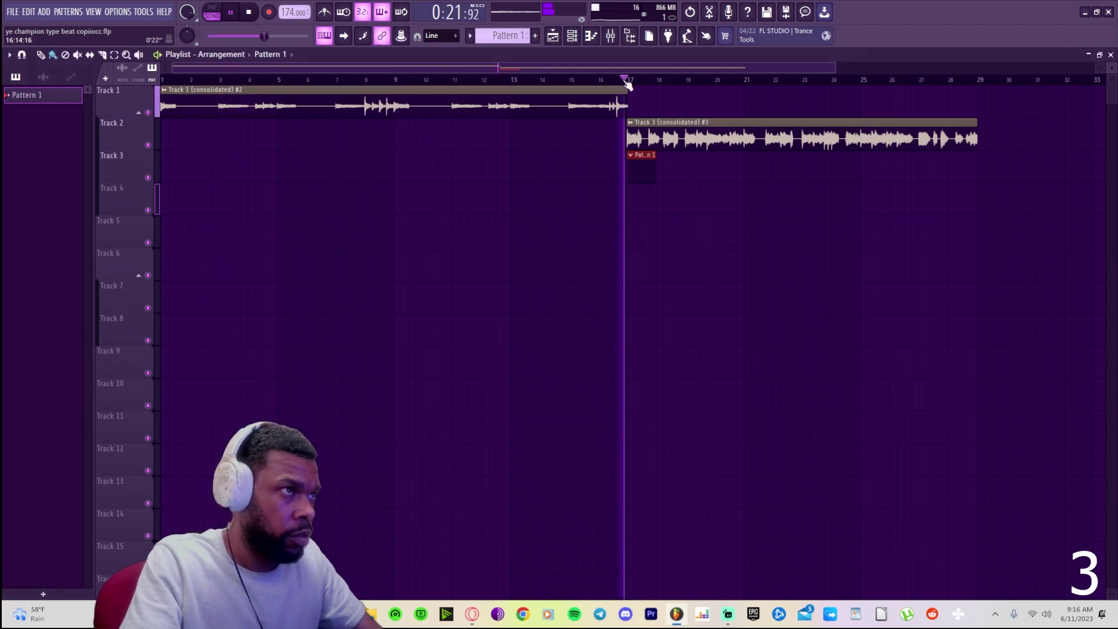
left_click(572, 36)
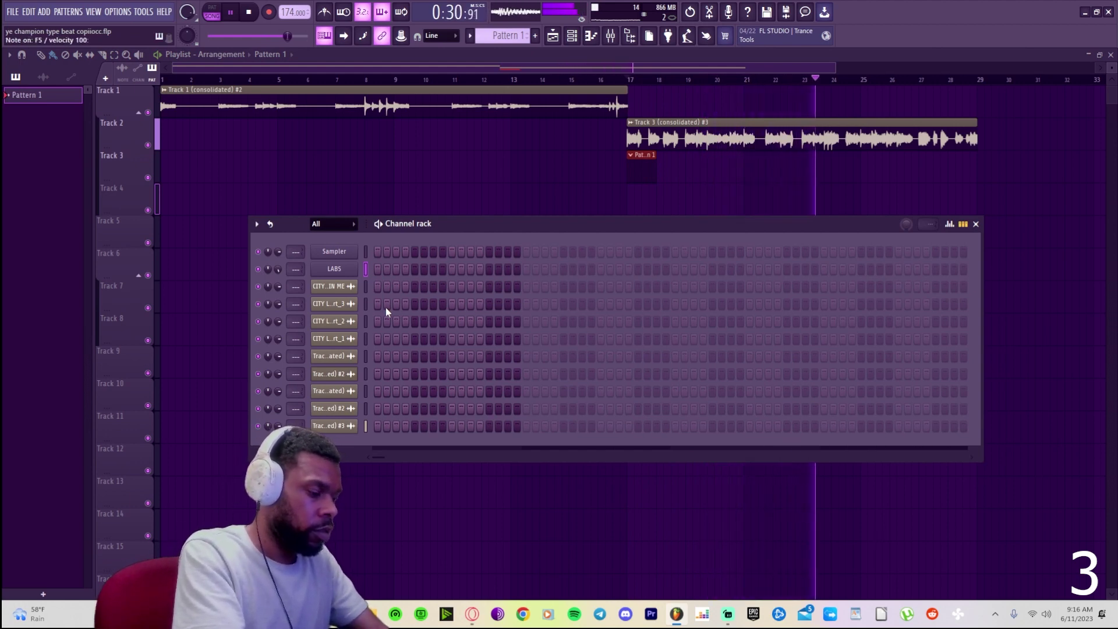
key("space")
key("space")
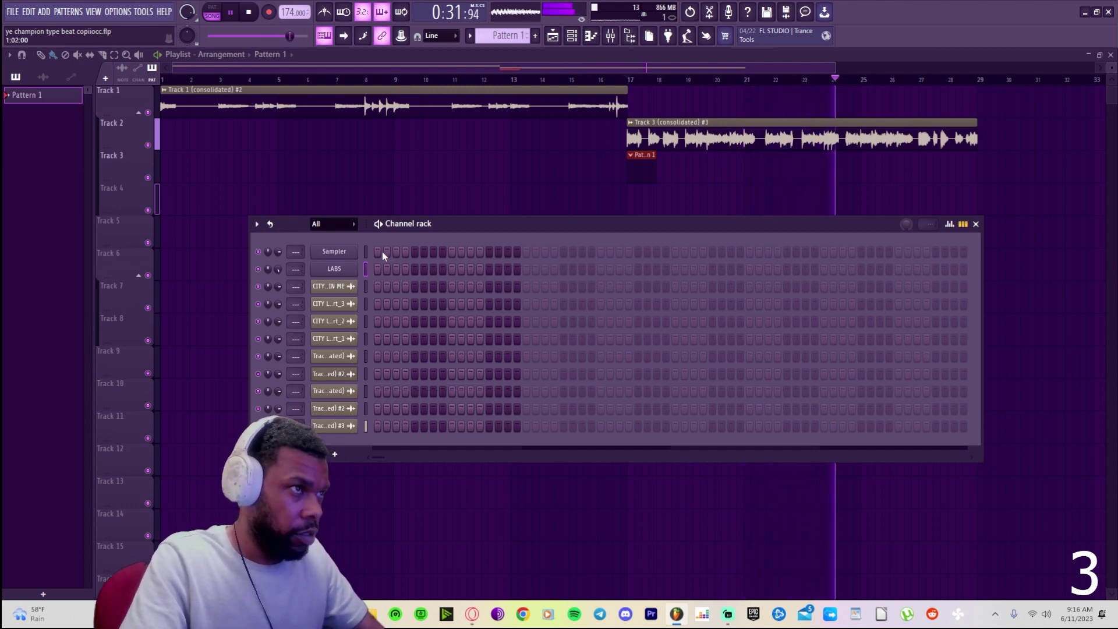
key("space")
key("space")
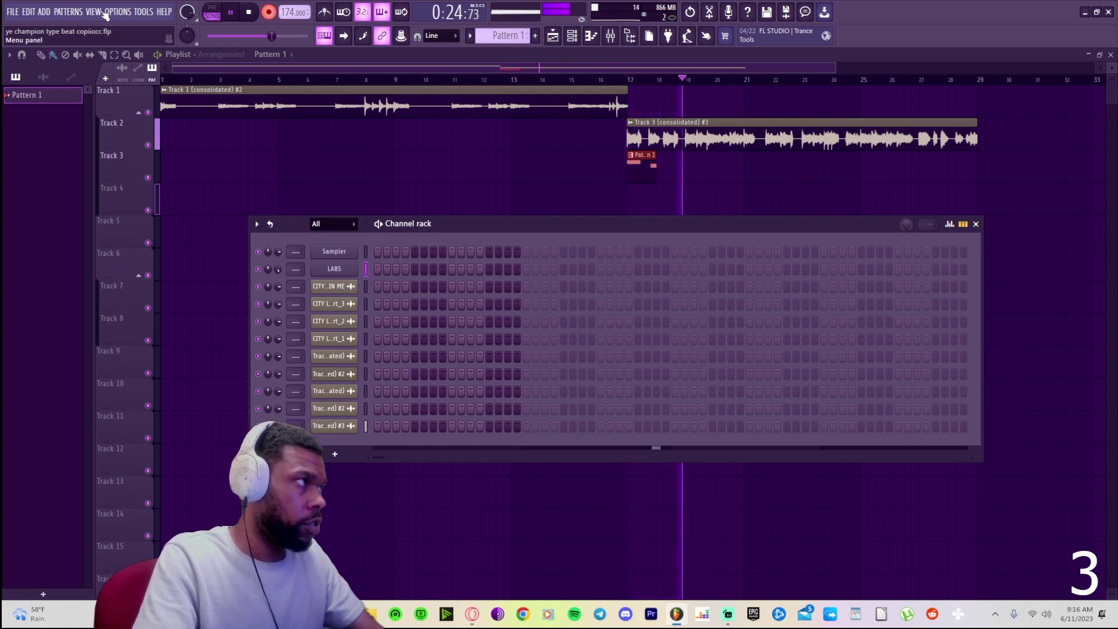
key("space")
left_click(44, 12)
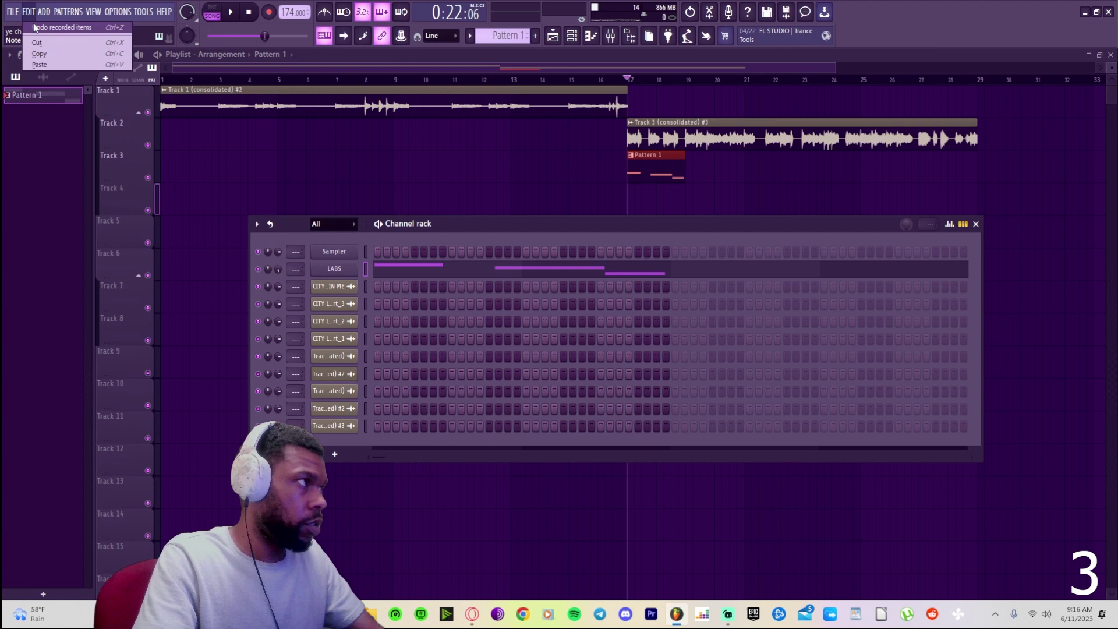
left_click(36, 27)
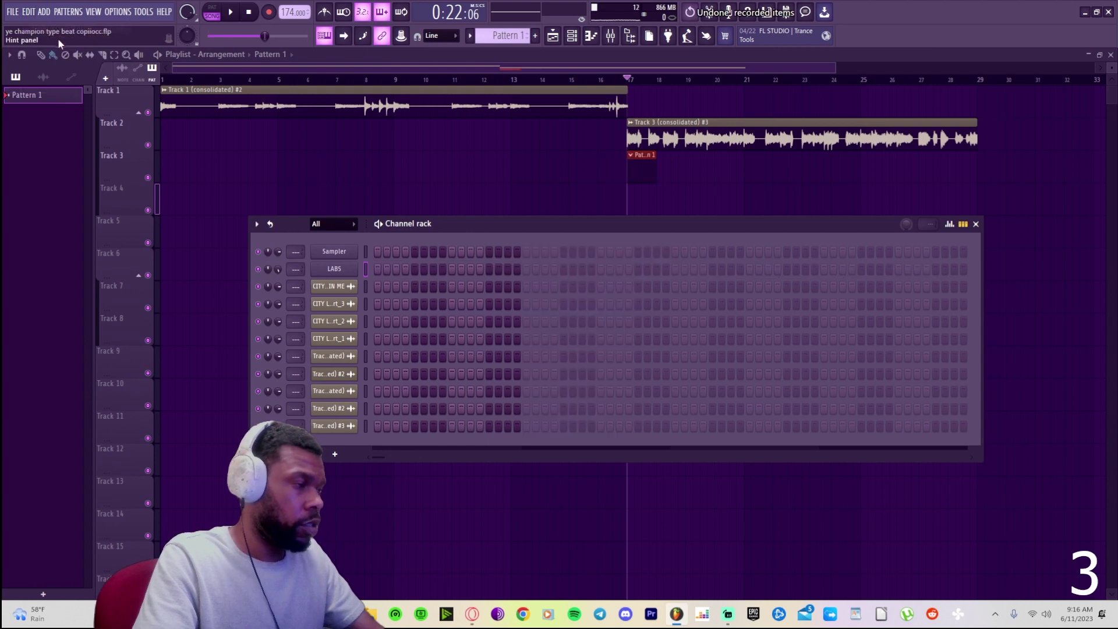
- Retry the LABS melody recording in Pattern 1 and undo the take
key("space")
key("space")
key("space")
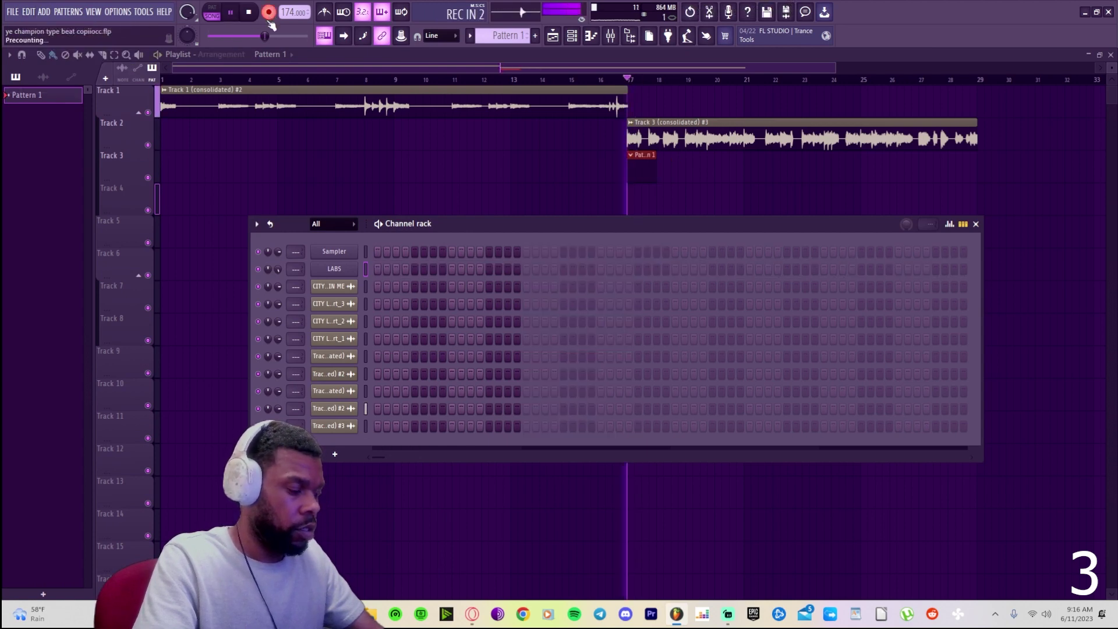
- Add an A4 note about halfway through bar 6 of the LABS melody in Pattern 1 and reopen the pattern
key("space")
left_click(30, 13)
left_click(35, 26)
key("space")
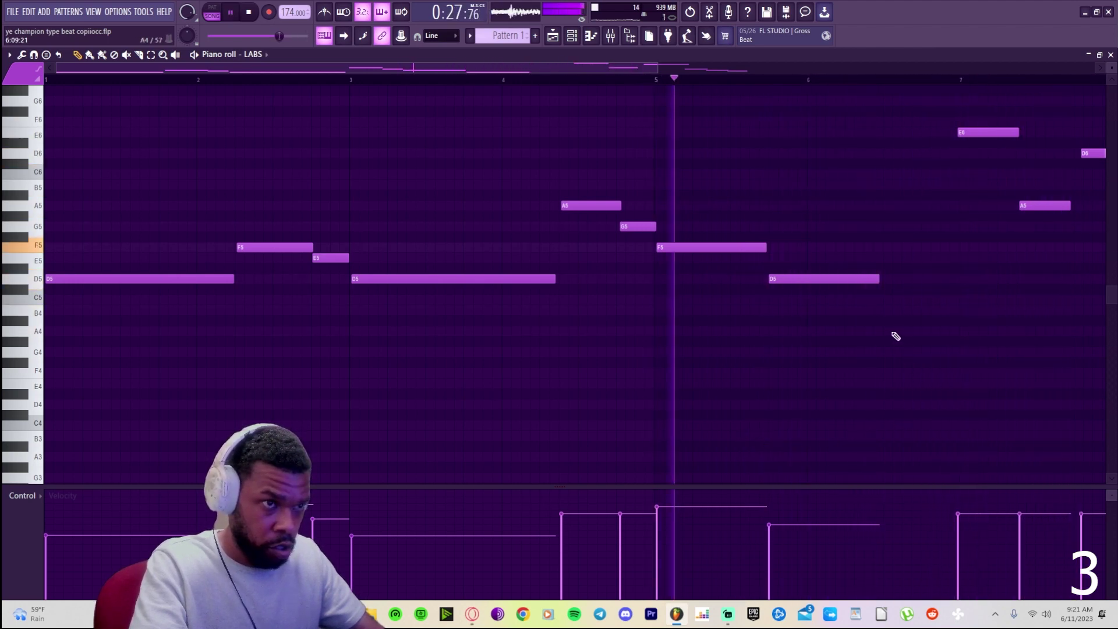
left_click(883, 332)
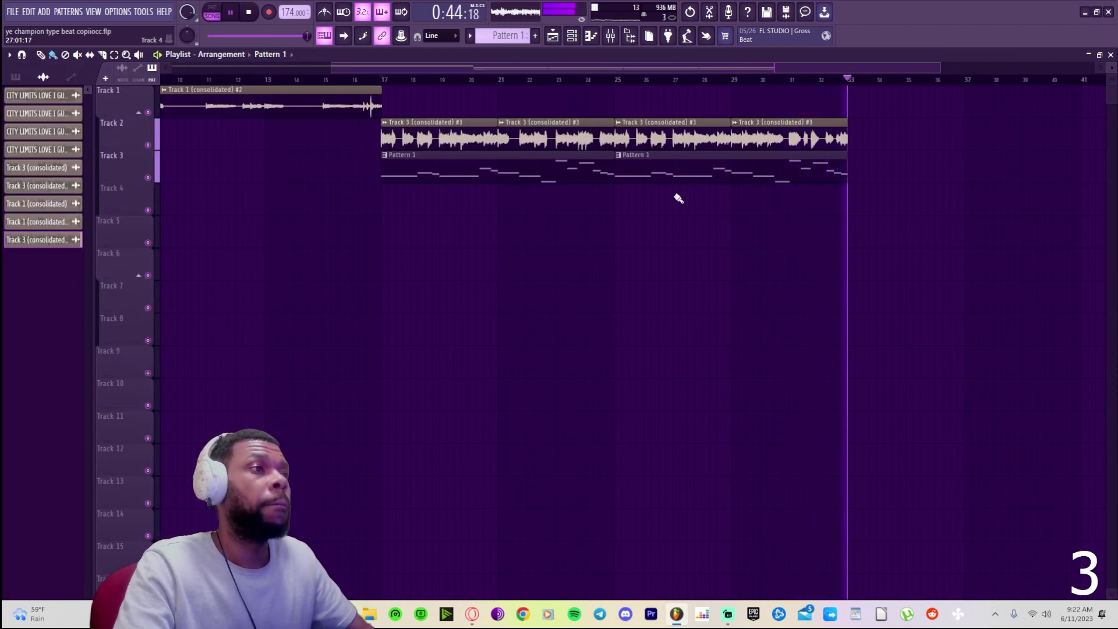
double_click(569, 165)
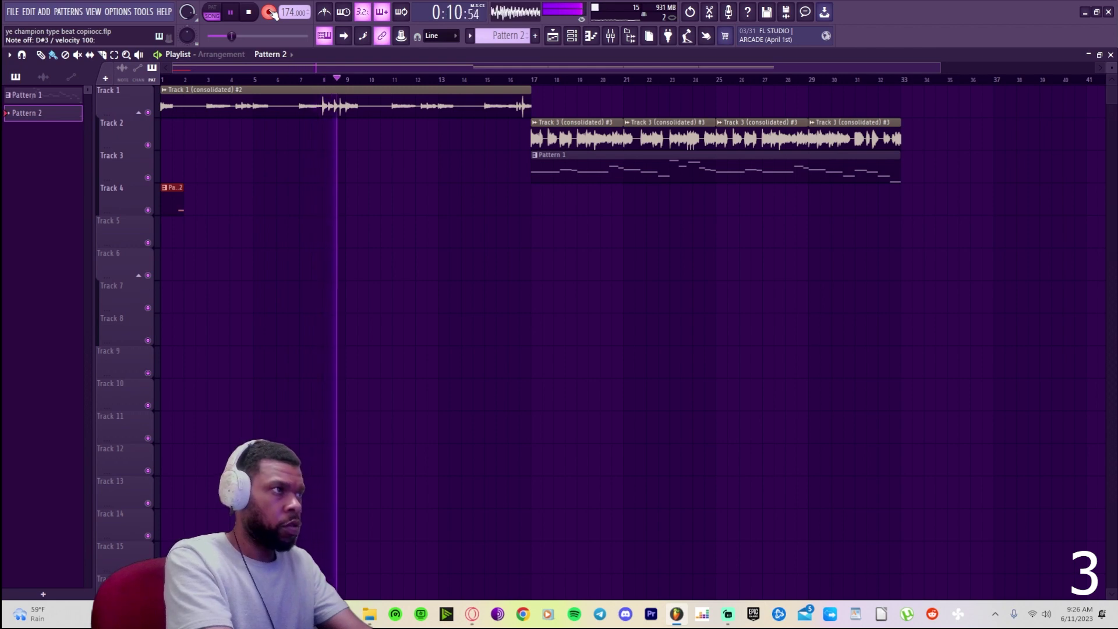
- End the LABS recording into Pattern 2 and review its low notes in the piano roll
key("space")
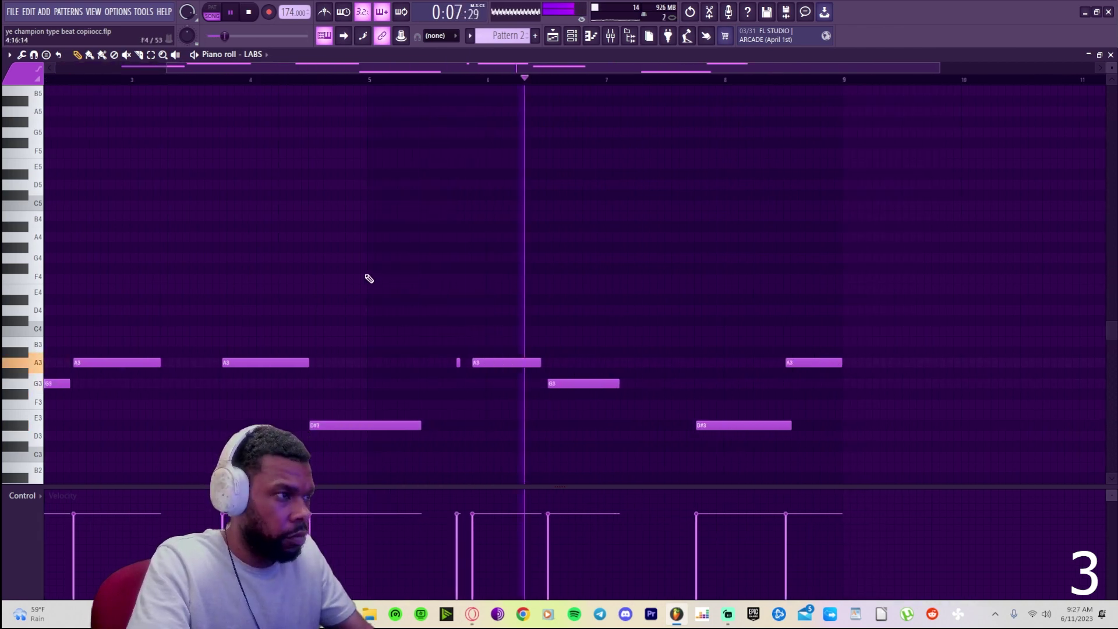
left_click_drag(938, 67, 594, 68)
key("ctrl+z")
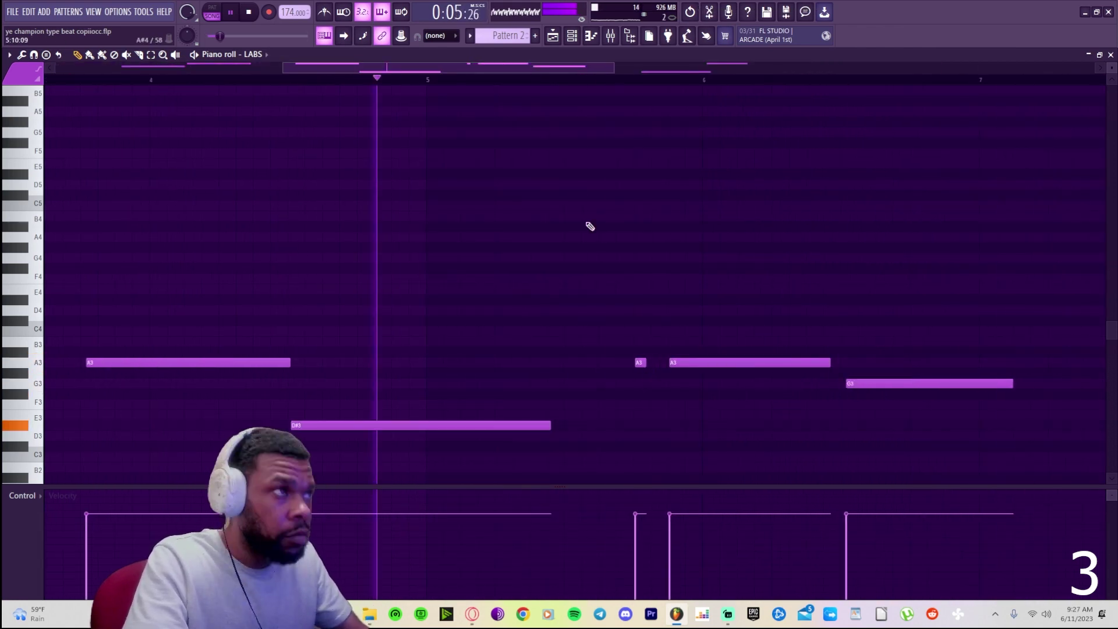
left_click_drag(283, 68, 56, 67)
scroll(75, 302, "down", 3)
left_click(50, 298)
right_click(105, 298)
scroll(659, 142, "down", 2, "ctrl")
scroll(256, 200, "up", 3)
scroll(195, 163, "up", 2)
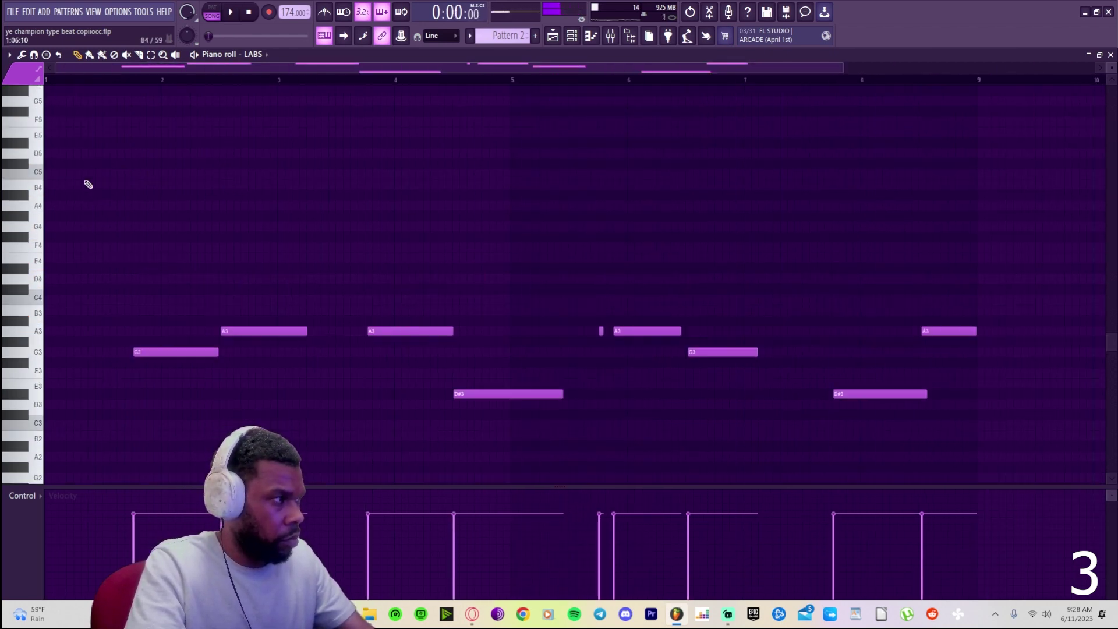
scroll(386, 115, "right", 1)
key("space")
scroll(387, 114, "left", 1)
- Add a descending F5, D#5, D5 run from beat 2 of bar 1 in Pattern 2, with a longer last note
left_click(75, 122)
left_click(96, 143)
left_click_drag(148, 122, 95, 142)
left_click(106, 153)
left_click_drag(117, 153, 132, 153)
key("space")
- Add a descending D6, C6, A#5 run from beat 2 of bar 7 in Pattern 2, with a longer last note
scroll(641, 169, "up", 3)
left_click(776, 121)
left_click(791, 143)
left_click(806, 164)
left_click_drag(814, 166, 829, 166)
- Audition Pattern 2 and check how the high note runs sit over the low LABS notes
scroll(82, 177, "down", 2)
scroll(82, 177, "up", 2)
key("space")
key("space")
scroll(142, 123, "down", 1)
key("space")
key("space")
scroll(263, 155, "up", 2)
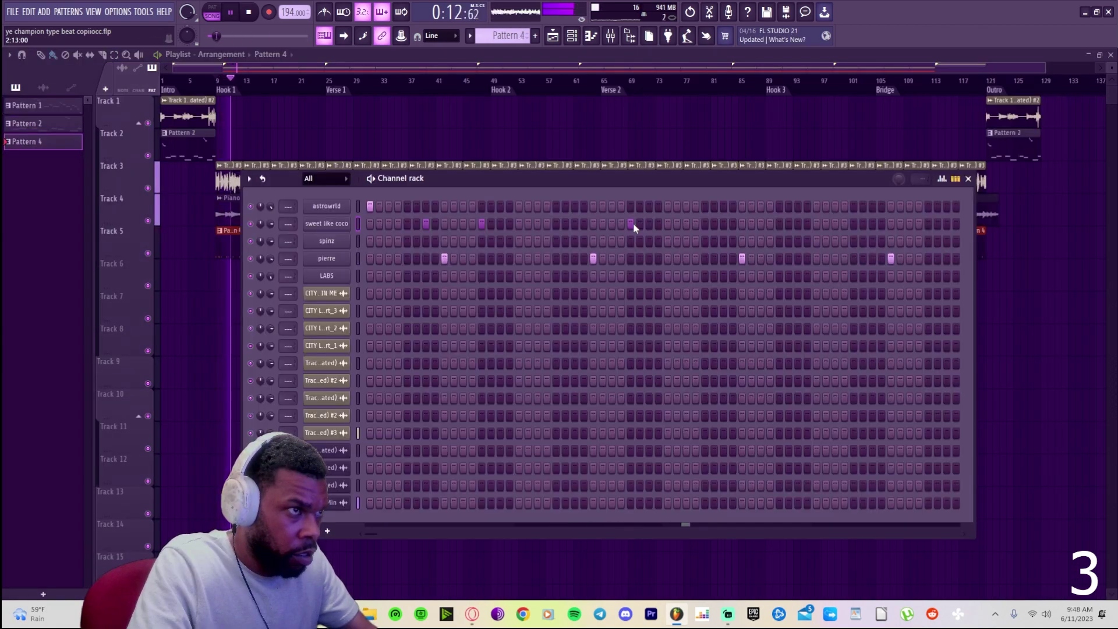
- Program the sweet like coco drum steps across Pattern 4
left_click(631, 223)
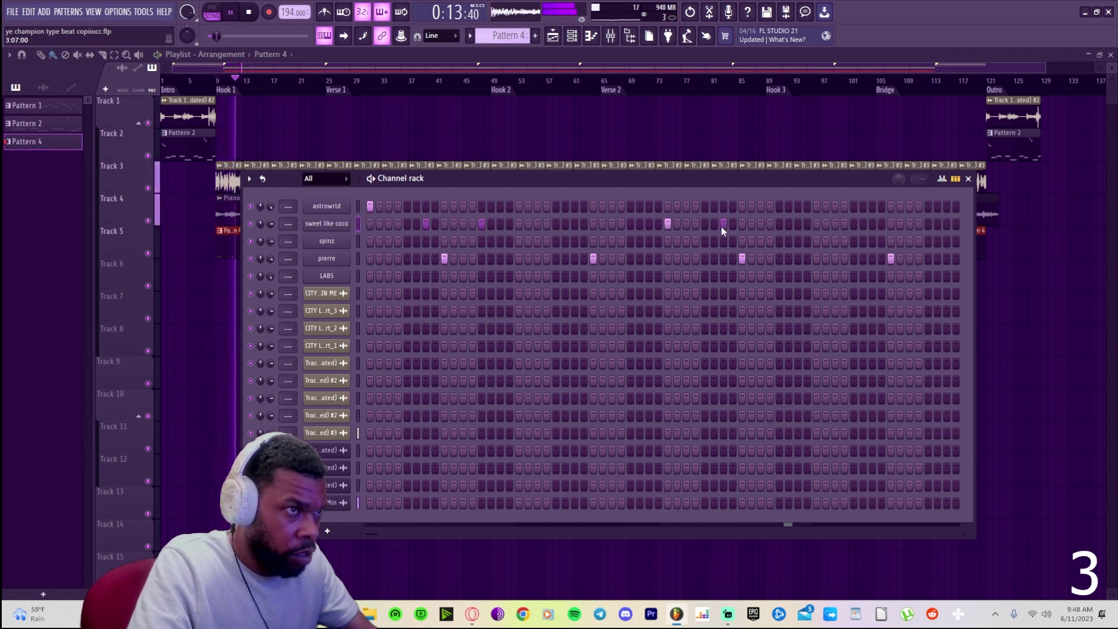
left_click(426, 223)
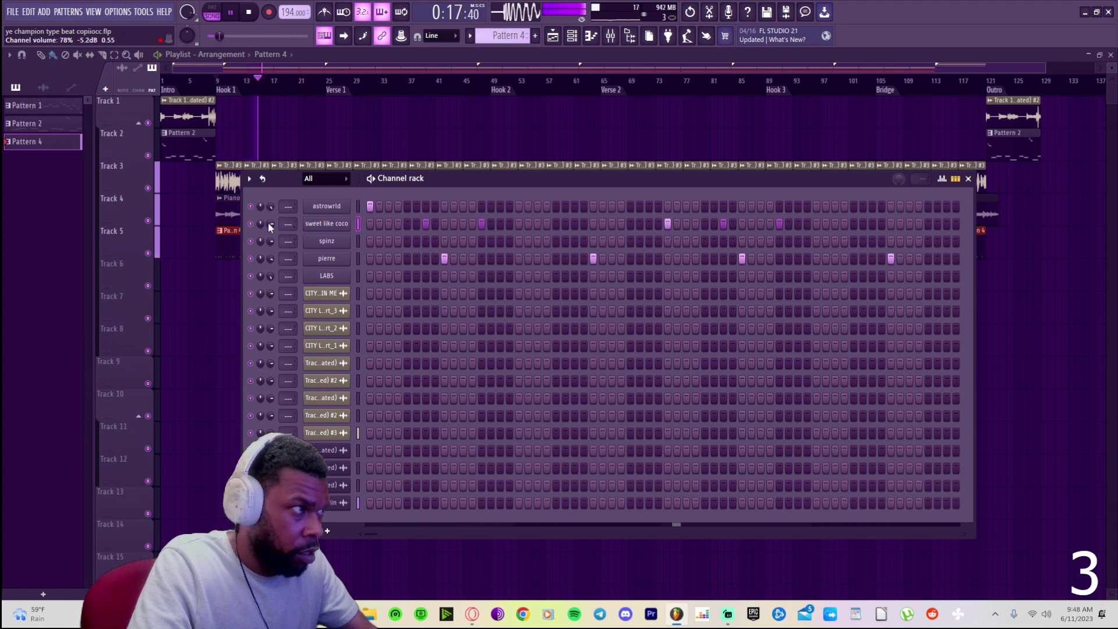
- Normalize the astrowrld sample and move its step off the first beat of Pattern 4
left_click(334, 211)
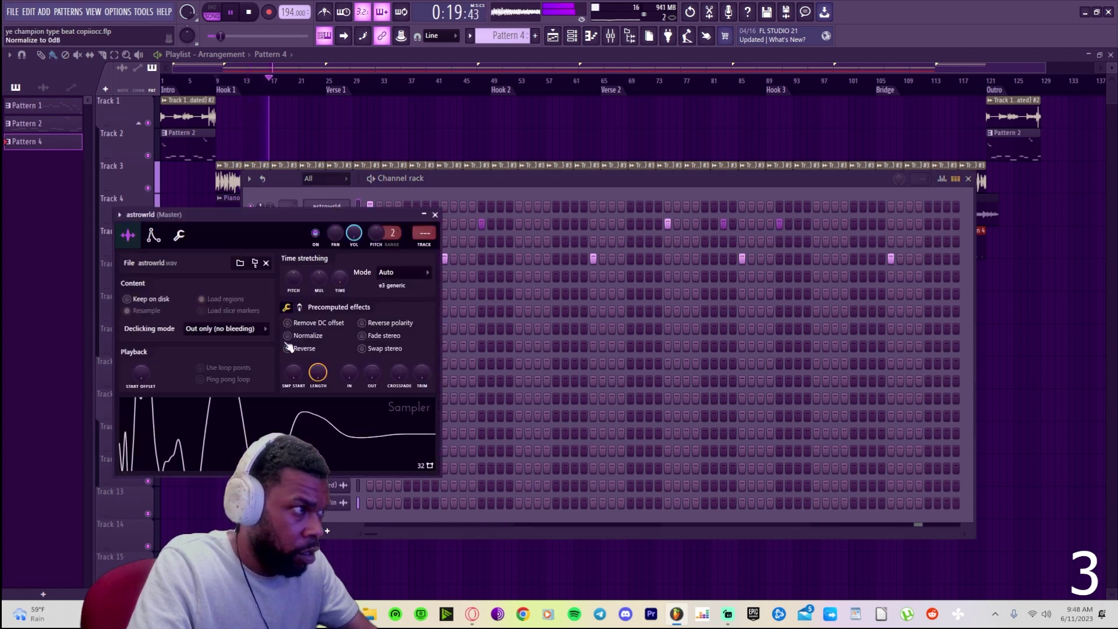
left_click(295, 336)
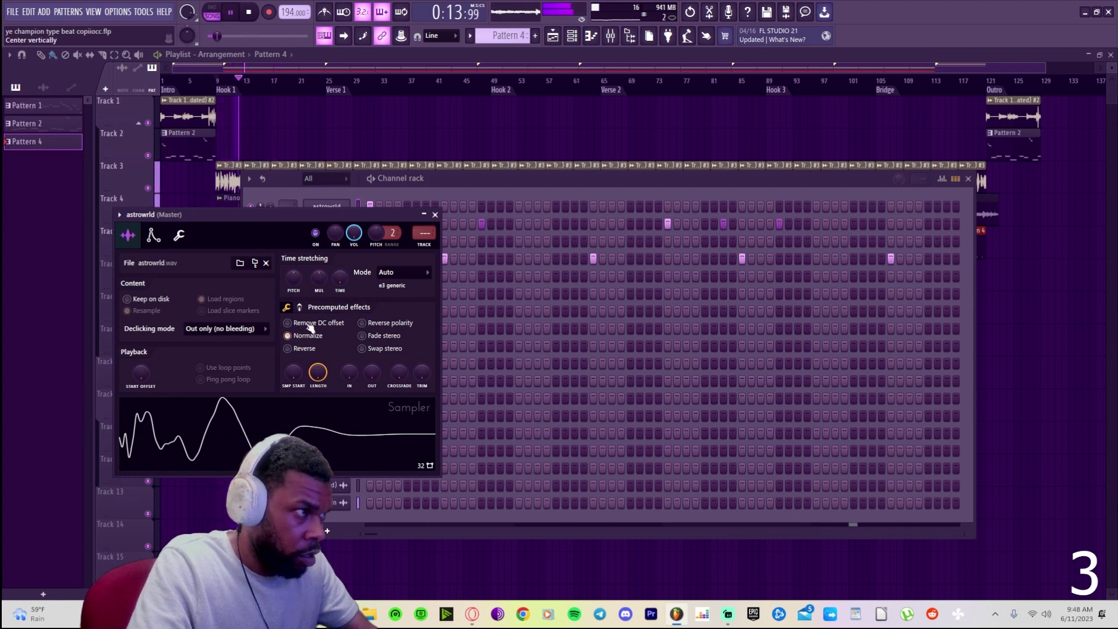
left_click(436, 216)
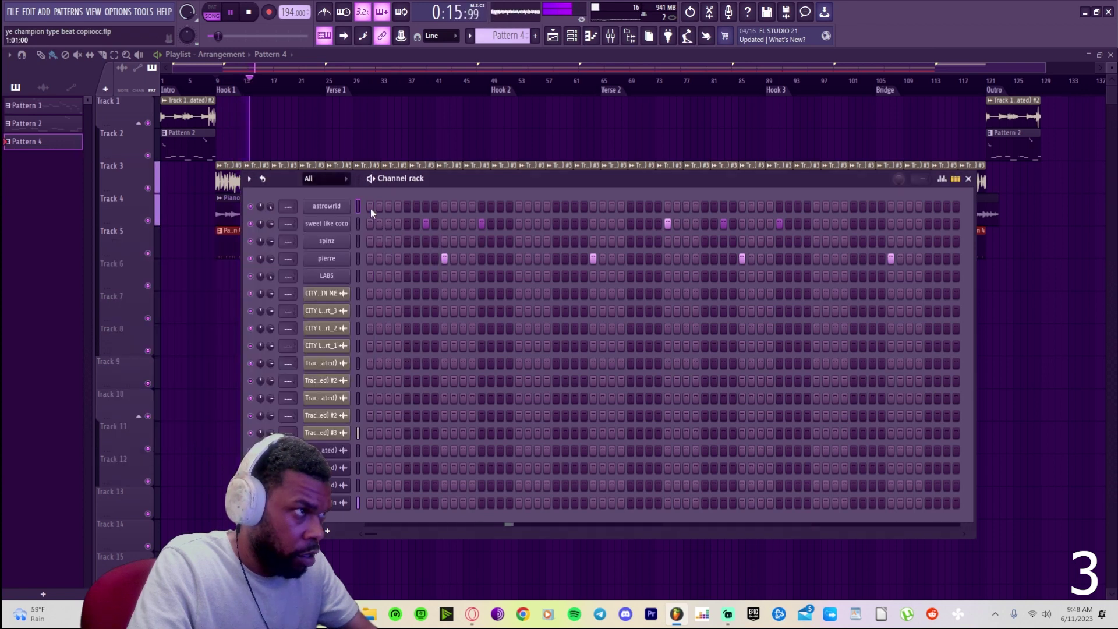
left_click(407, 208)
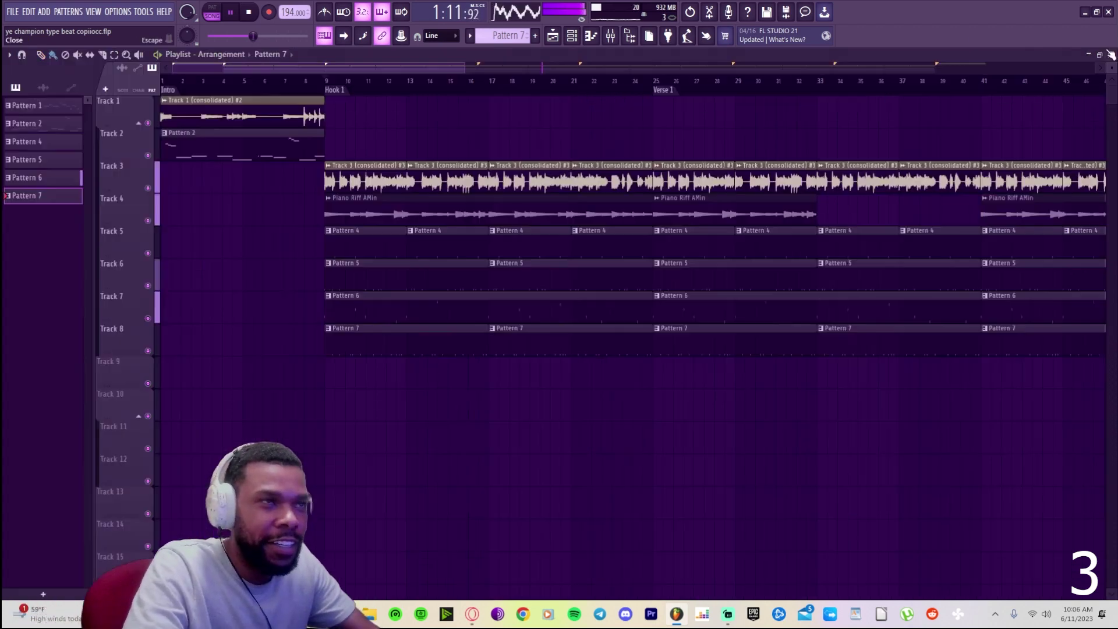
- Check the recording in Streamlabs Desktop, and return to the playlist to view the full arrangement from Intro to Outro
key("F5")
left_click(729, 615)
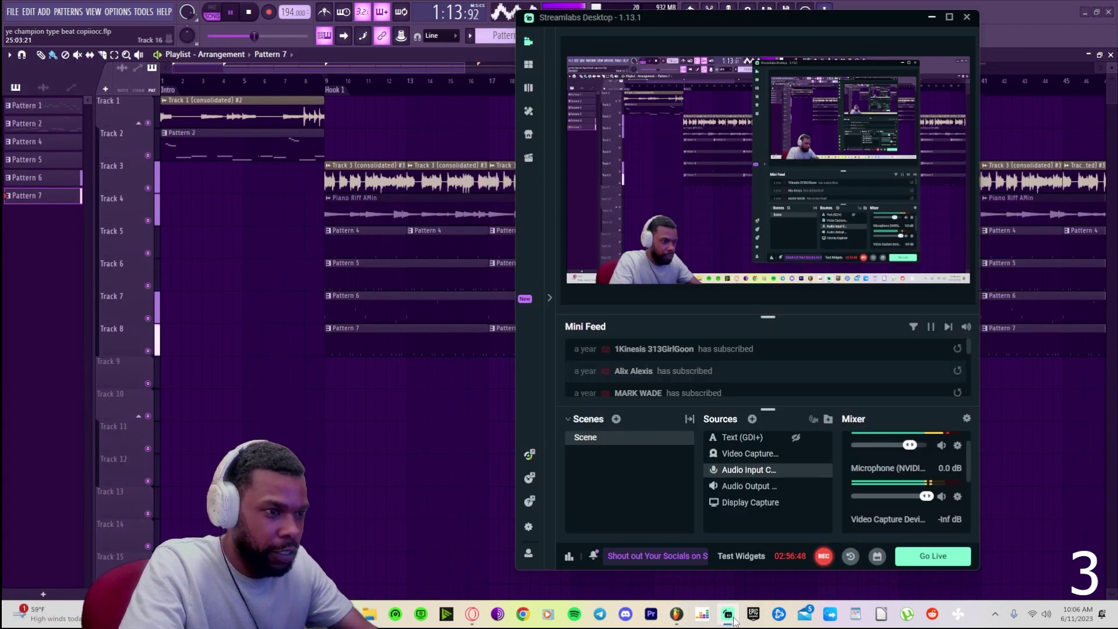
left_click(728, 615)
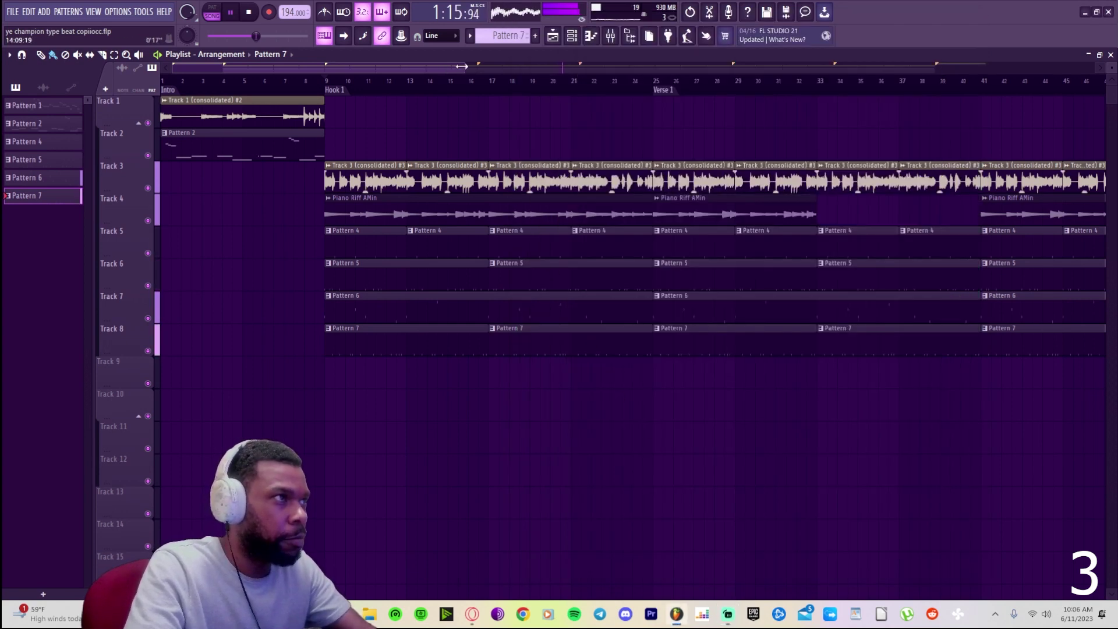
left_click_drag(462, 66, 1094, 66)
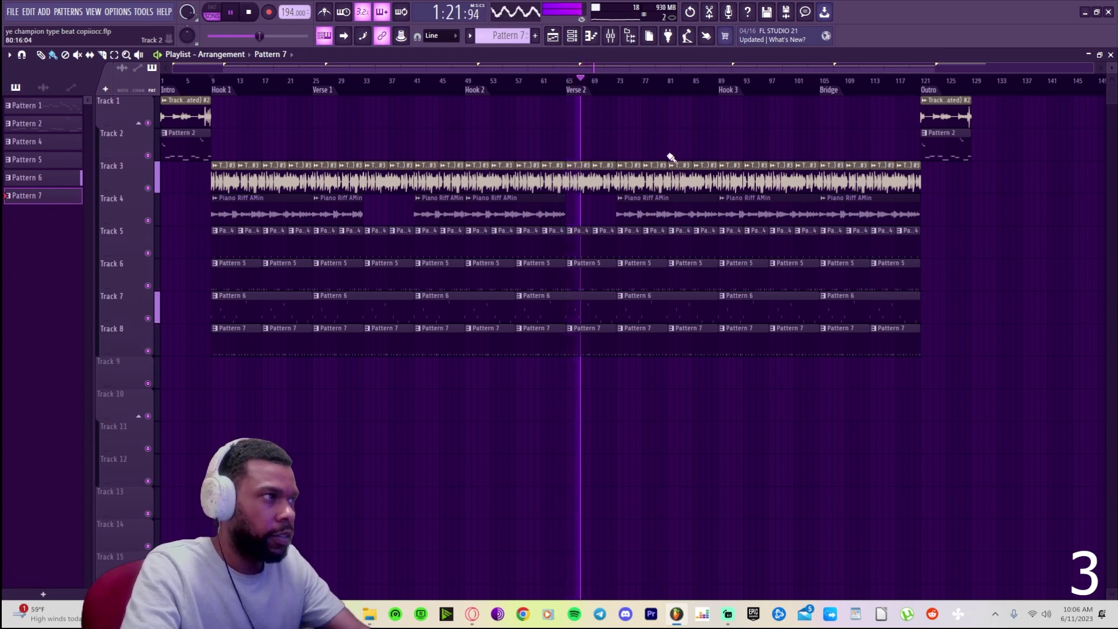
- Save the project, and delete the Pattern 7 clips at bar 33 and bar 65 on Track 8
left_click(14, 12)
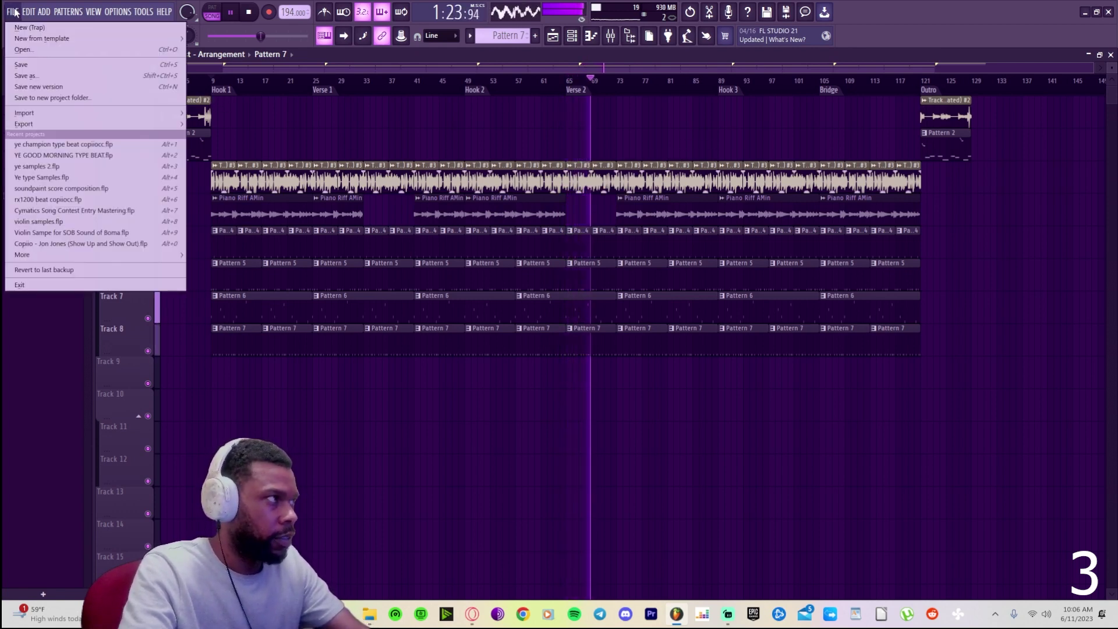
left_click(21, 65)
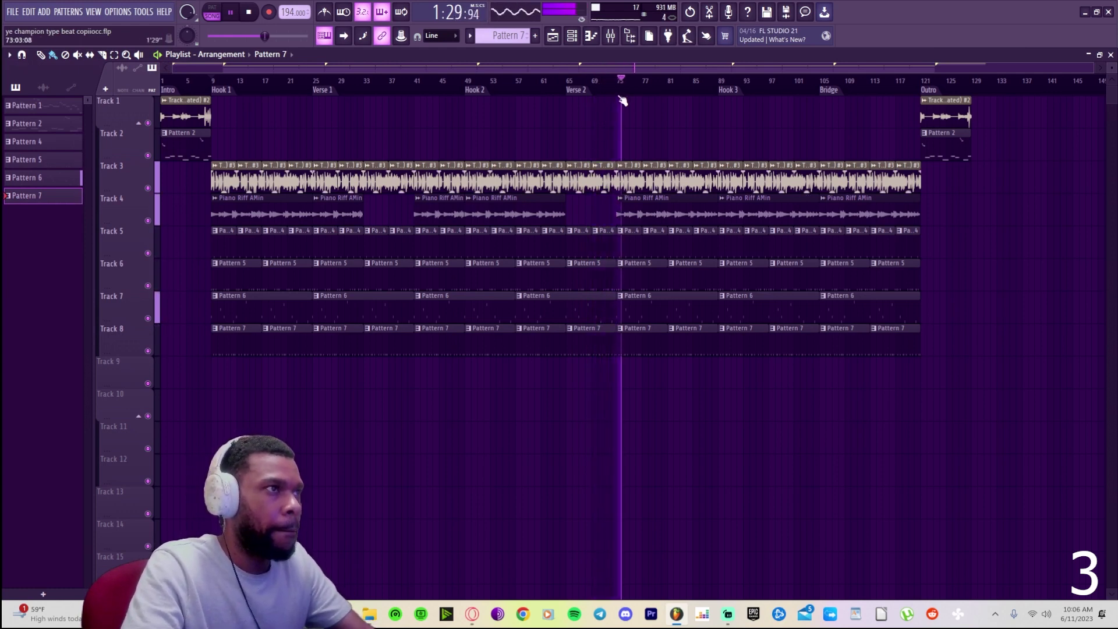
left_click(571, 36)
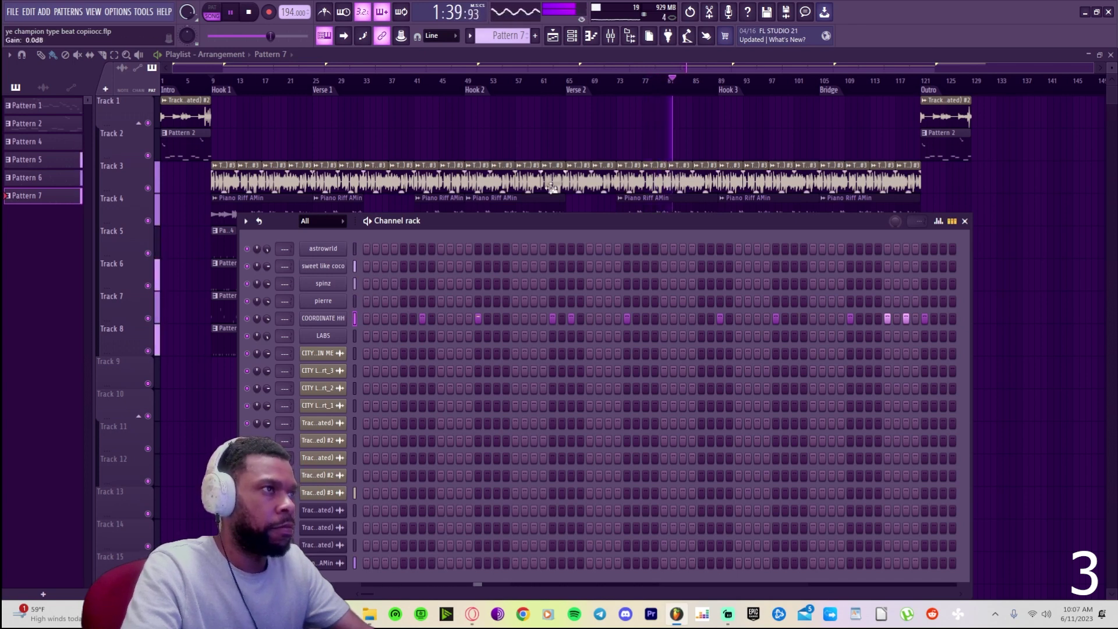
key("F6")
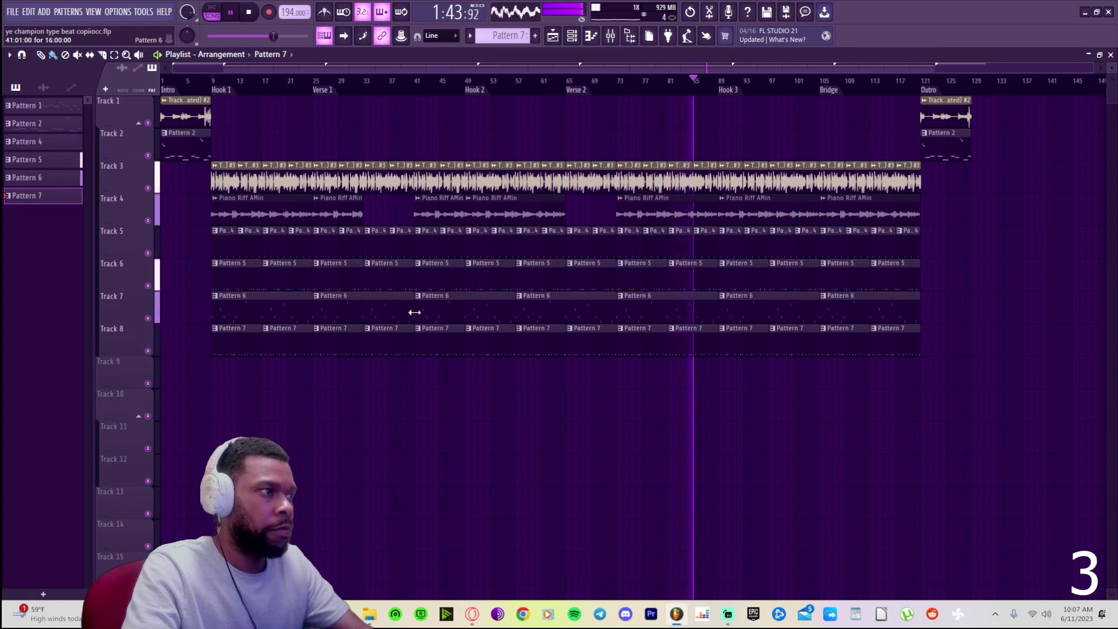
right_click(388, 337)
right_click(588, 339)
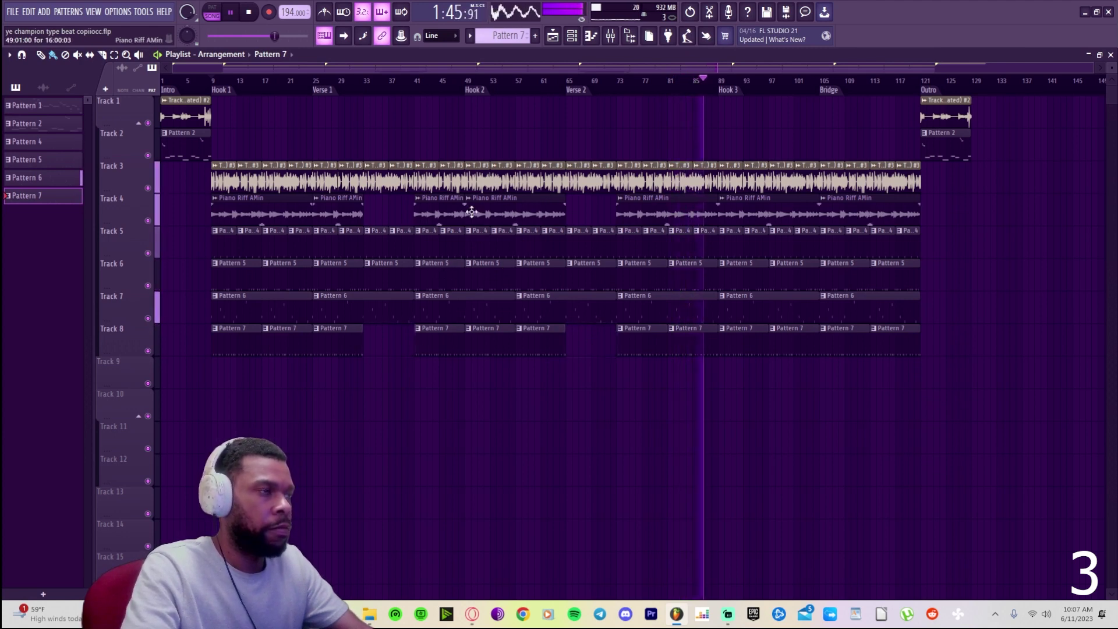
- Create Pattern 8 and fill its COORDINATE HH channel with a hit every 4 steps
left_click(572, 36)
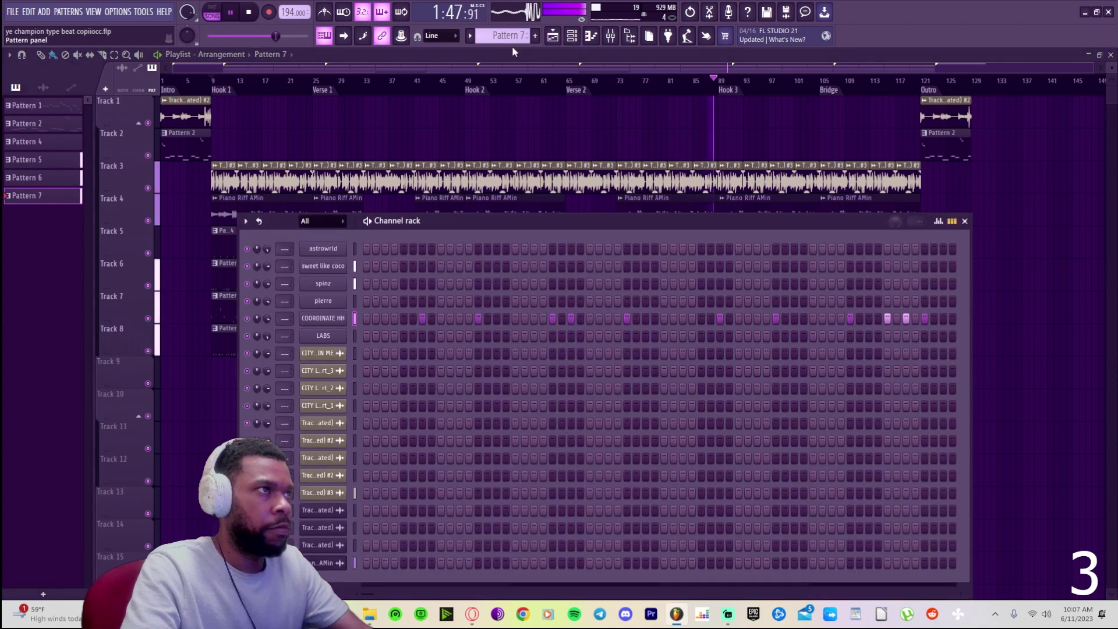
left_click(534, 35)
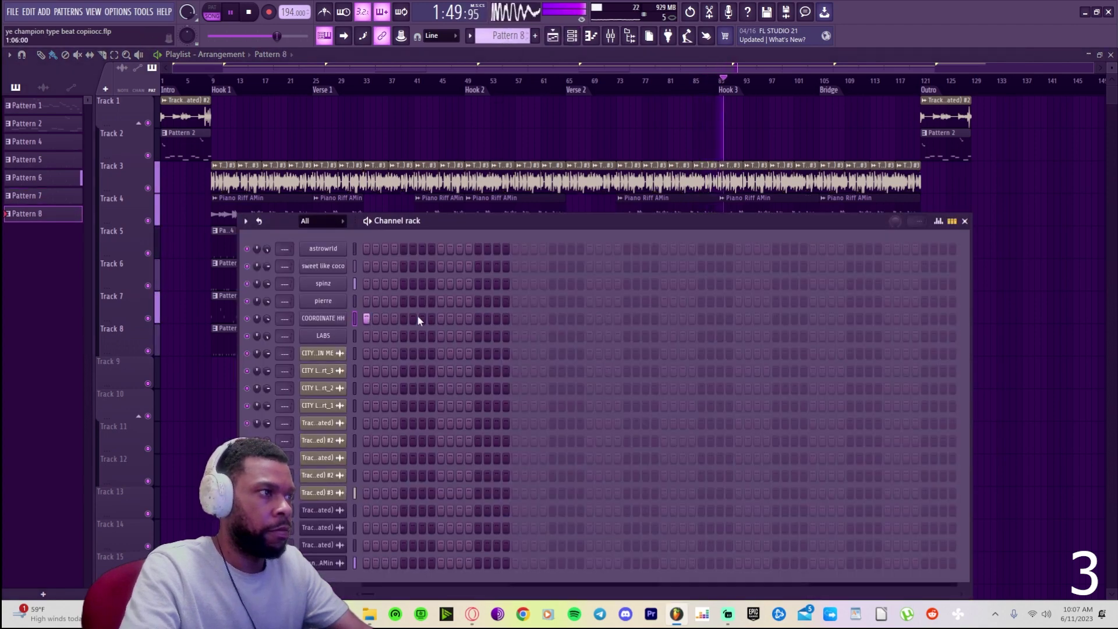
right_click(335, 319)
left_click(672, 337)
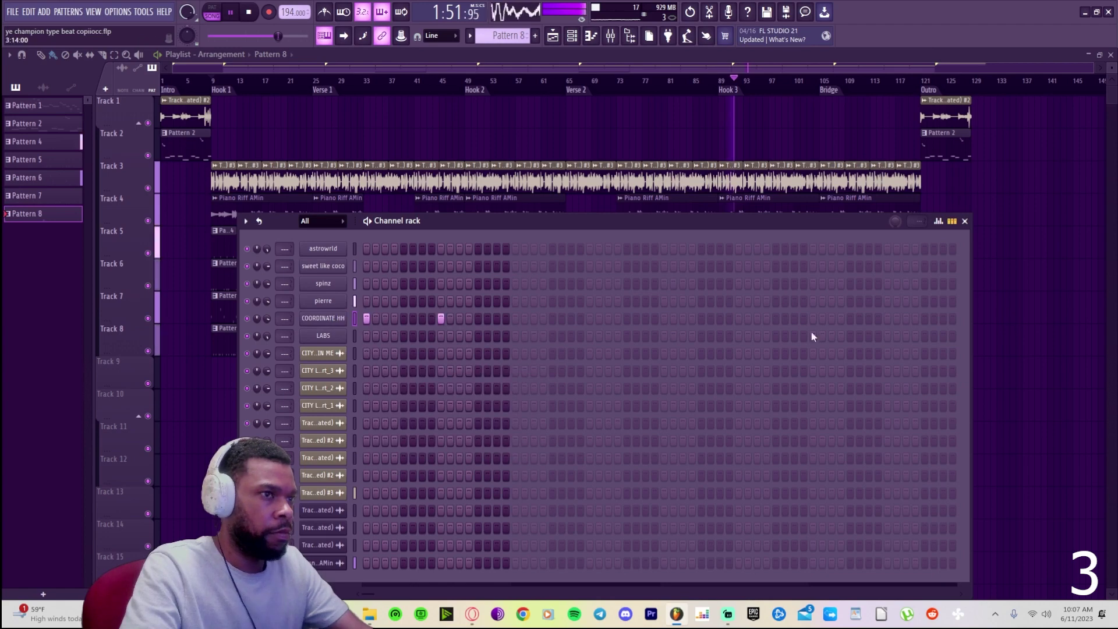
right_click(302, 314)
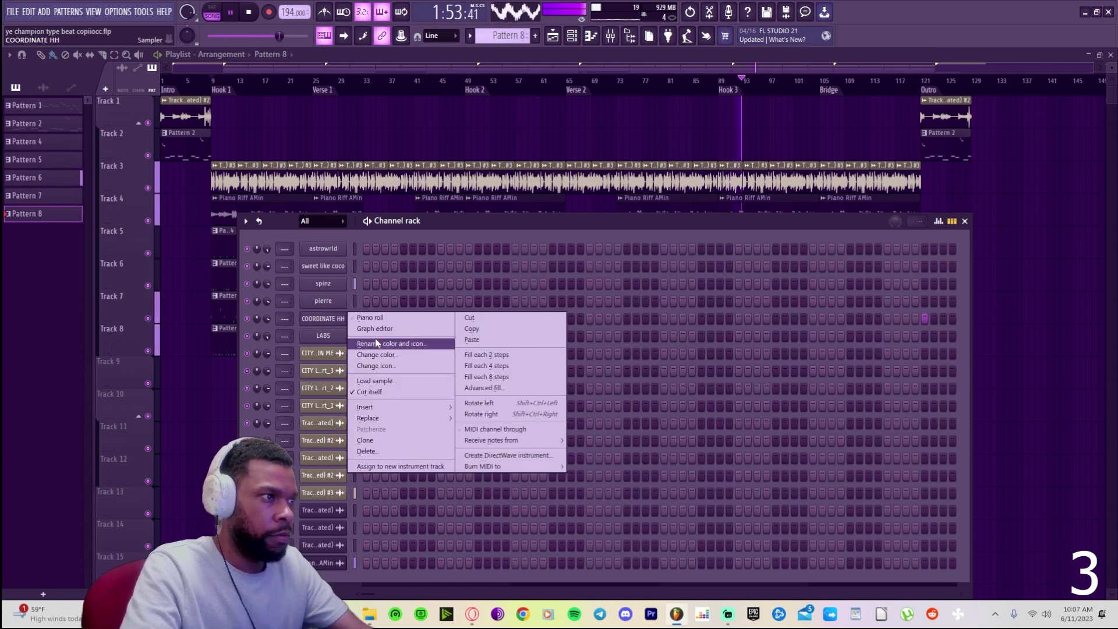
left_click(489, 365)
- Place Pattern 8 clips on Track 9 beneath the two Pattern 7 gaps, and play back from just before the first gap
key("F6")
left_click(369, 376)
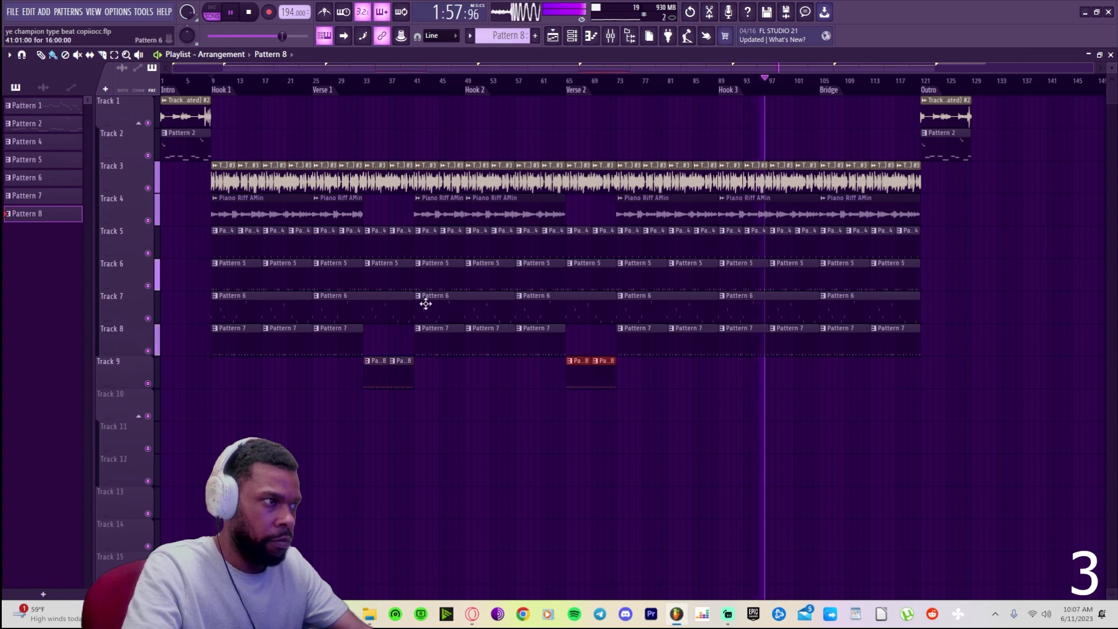
left_click(358, 82)
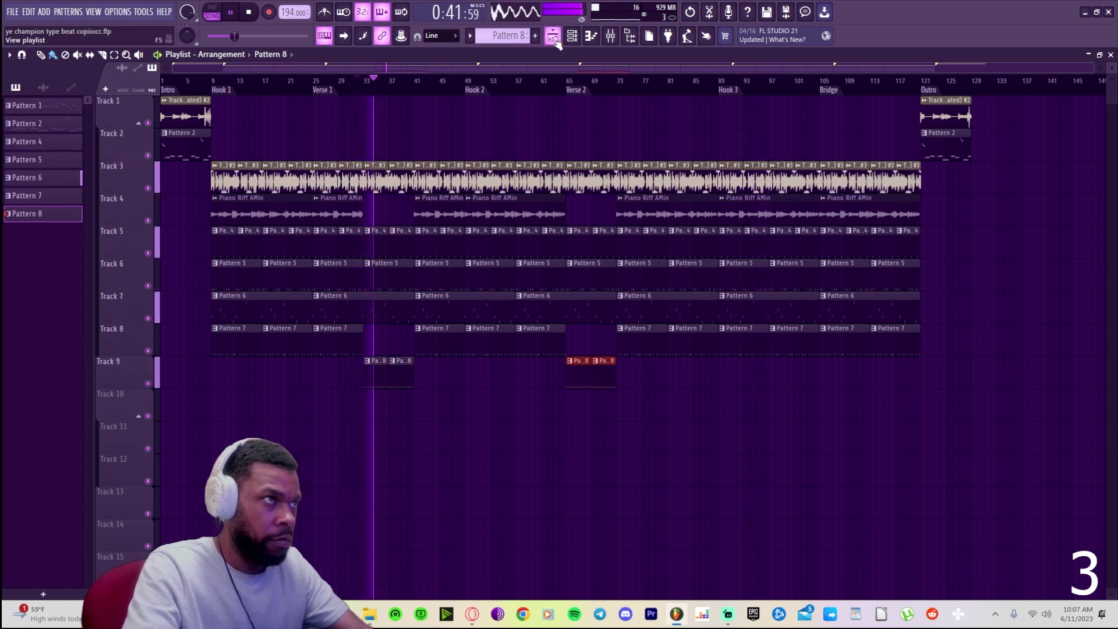
- Refill Pattern 8's COORDINATE HH channel with a hit every 8 steps
double_click(408, 362)
right_click(342, 318)
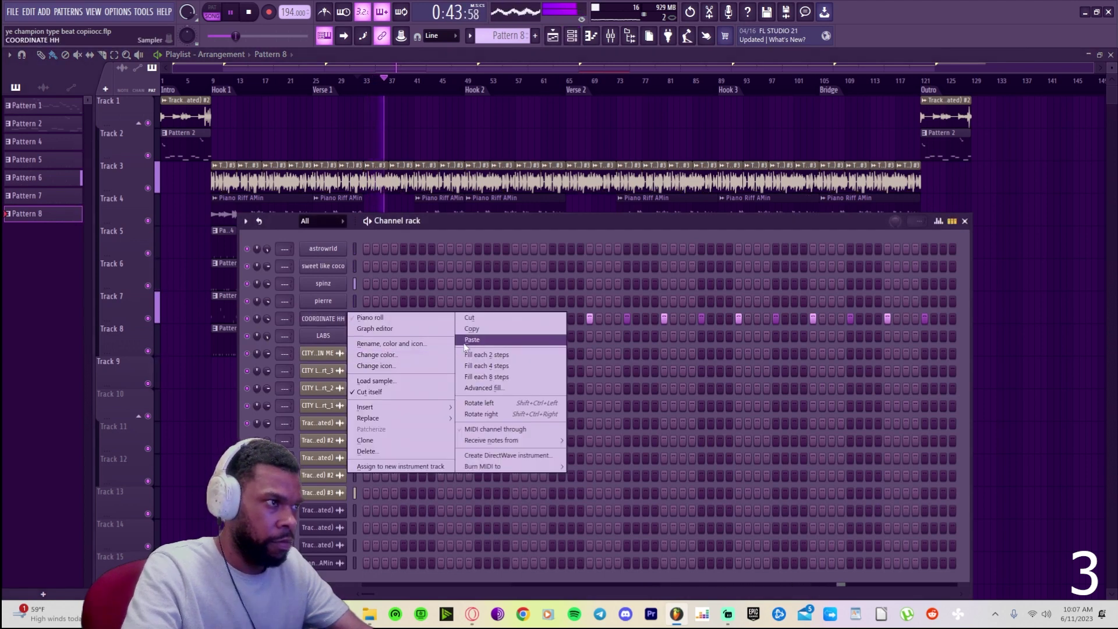
left_click(493, 376)
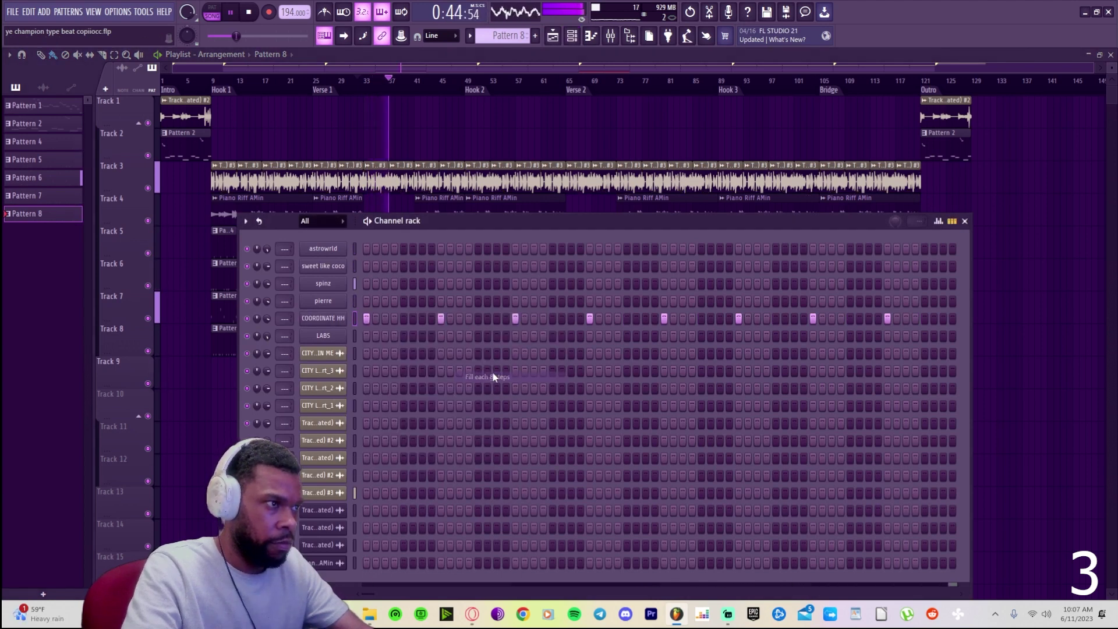
left_click(937, 221)
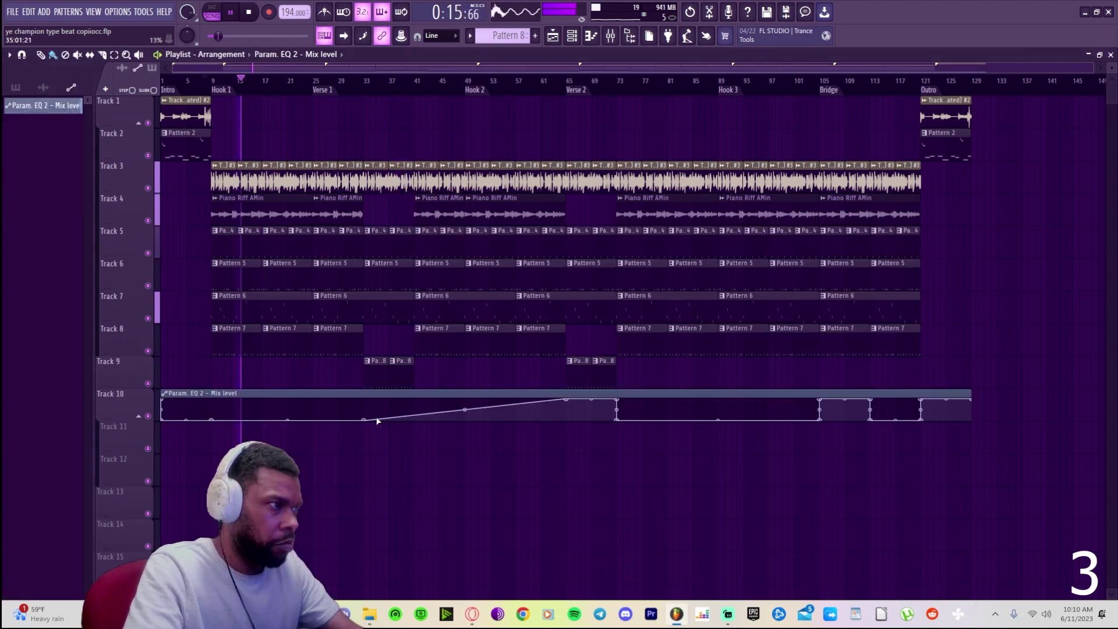
- Reshape the Param. EQ 2 mix level automation into square jumps to full level across bars 33–41 and 65–73
left_click_drag(364, 419, 421, 420)
right_click(414, 399)
right_click(419, 399)
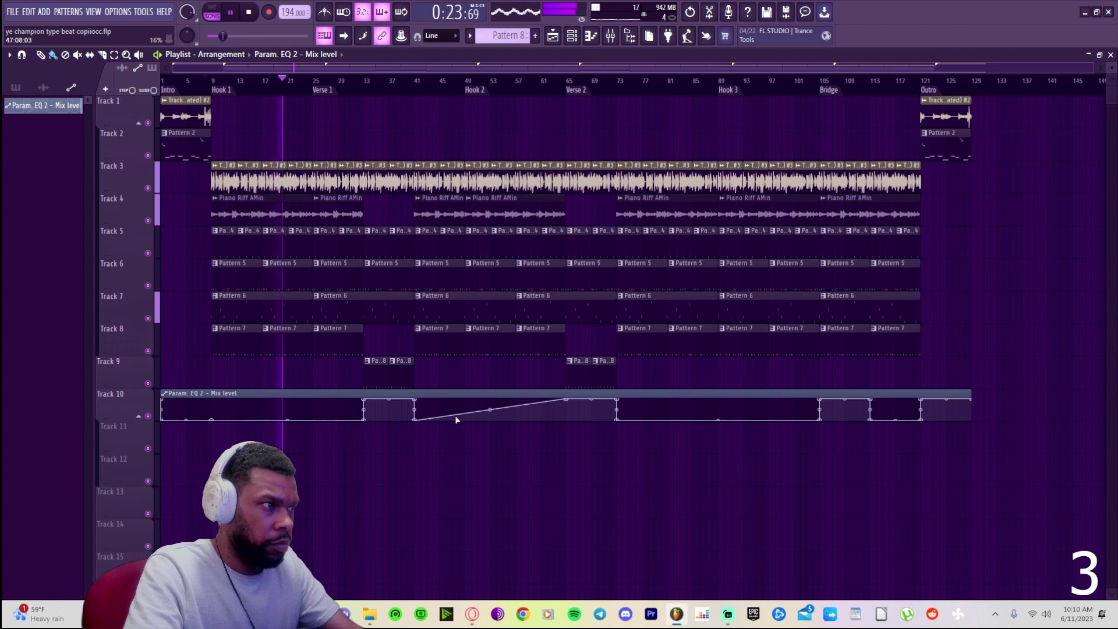
right_click(478, 415)
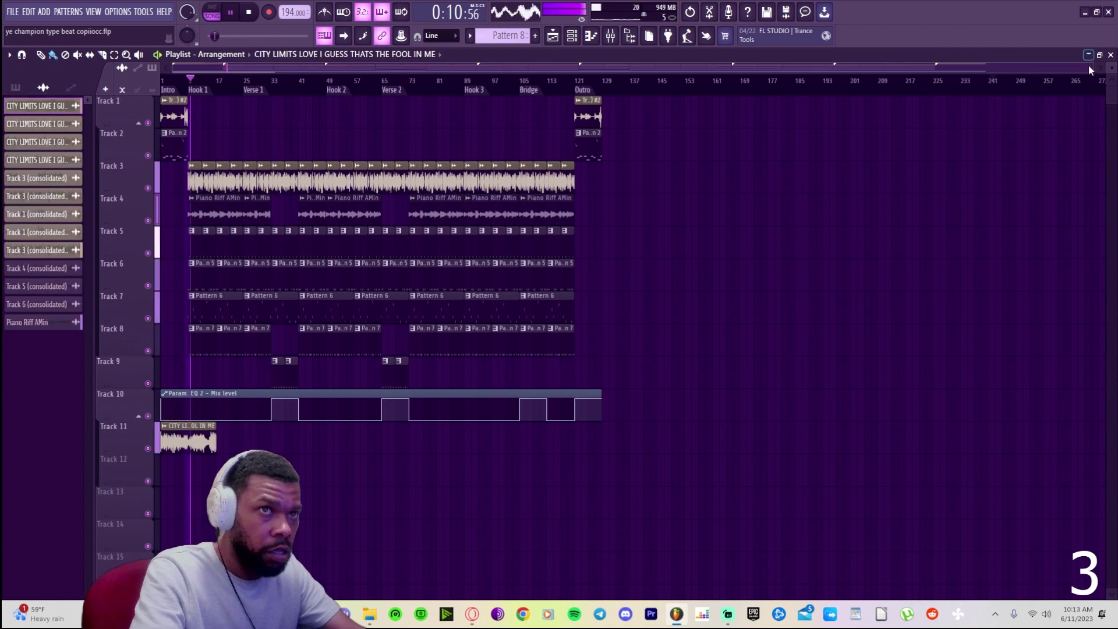
- Arrange the CITY LIMITS LOVE I GUESS THATS THE FOOL IN ME sample as consecutive clips on Track 11 from the intro
left_click_drag(1088, 65, 198, 65)
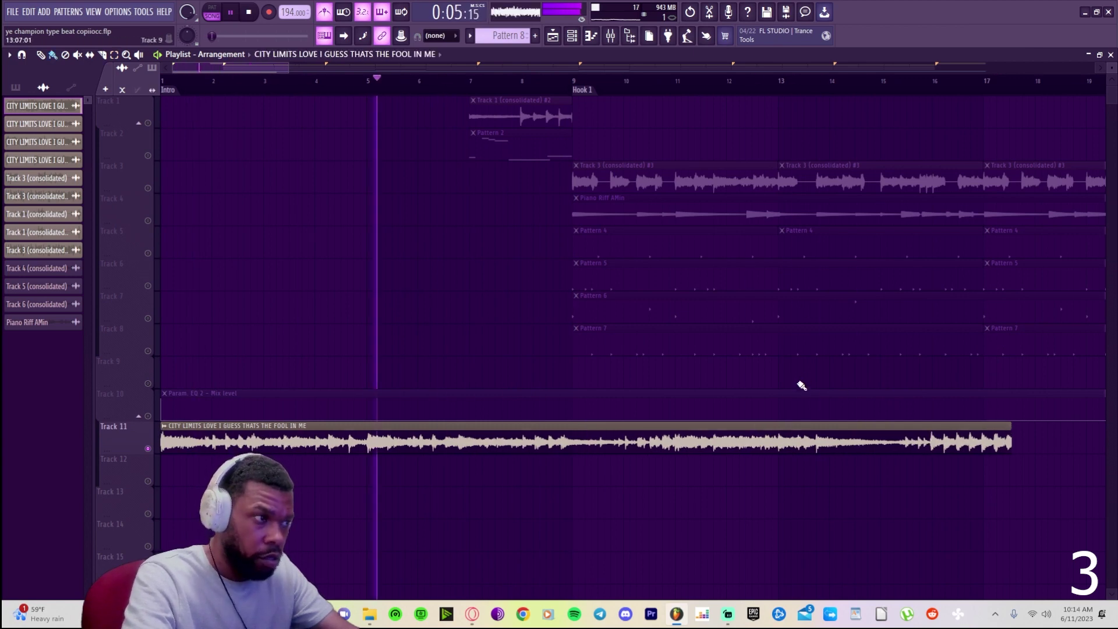
left_click_drag(163, 445, 572, 451)
left_click_drag(587, 442, 175, 449)
scroll(597, 449, "up", 4)
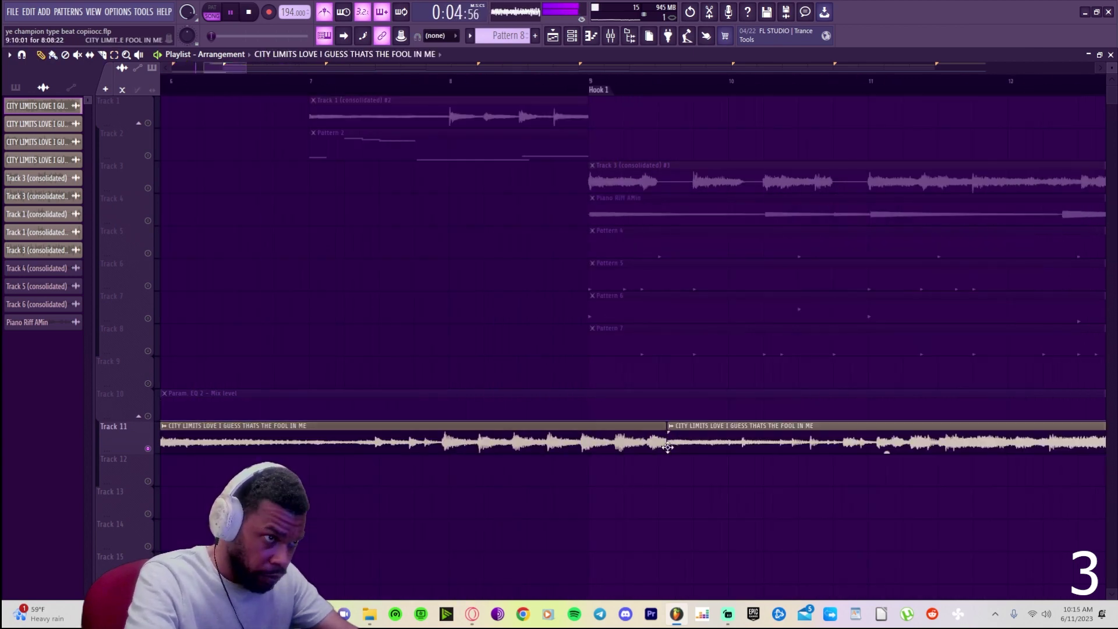
- Trim and nudge the City Limits clip on Track 11 against the start of the intro, and undo the last edits
scroll(177, 447, "down", 4)
left_click_drag(162, 446, 203, 445)
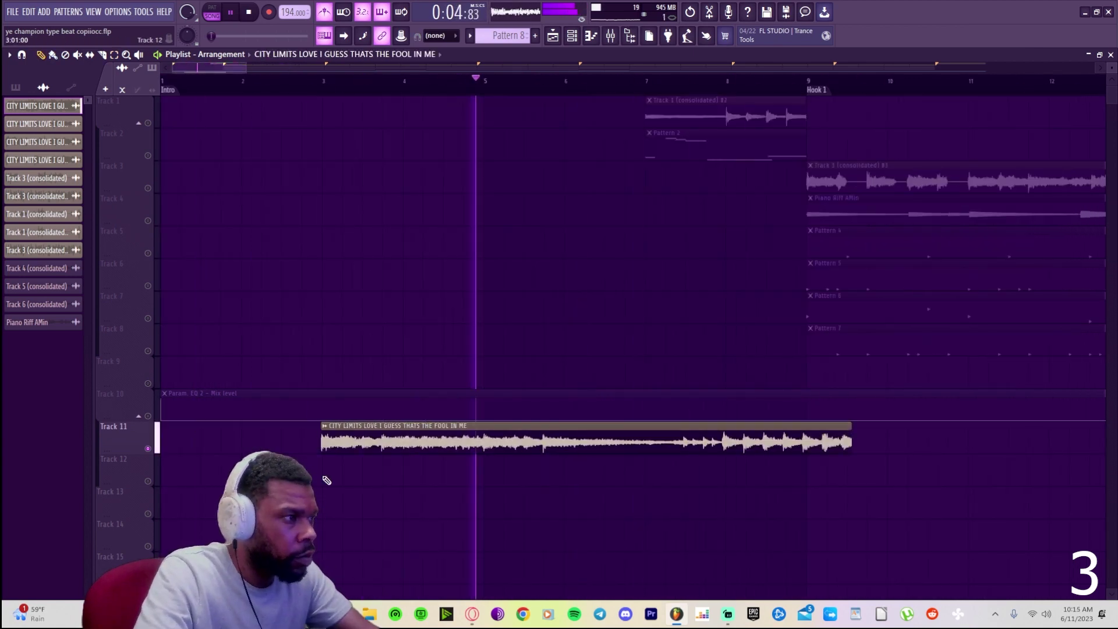
left_click_drag(442, 431, 400, 425)
left_click_drag(163, 443, 180, 442)
left_click_drag(807, 442, 844, 431)
left_click_drag(186, 448, 161, 446)
key("ctrl+z")
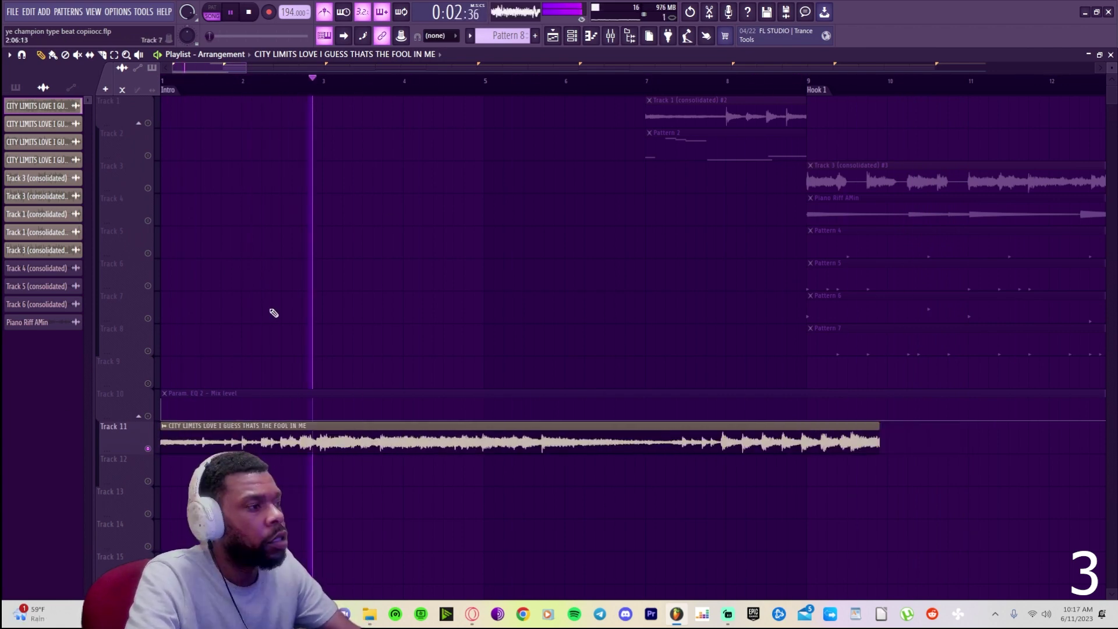
key("ctrl+z")
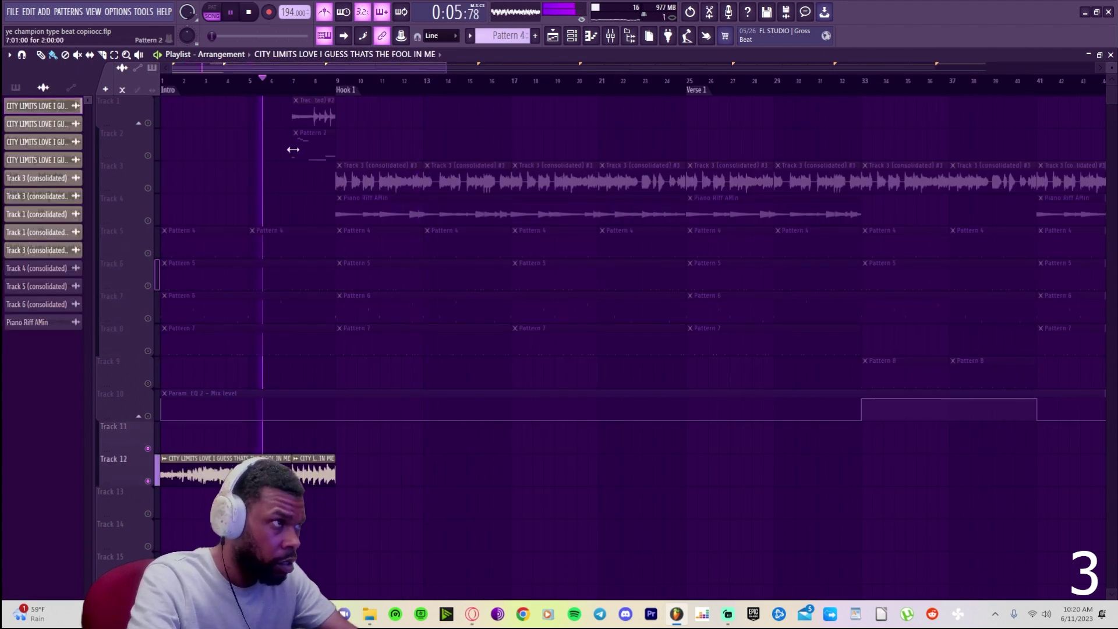
- Trim the start of the Track 1 audio clip to bar 8, and undo the last track unmuting and Track 12 clip resize
left_click_drag(285, 107, 314, 120)
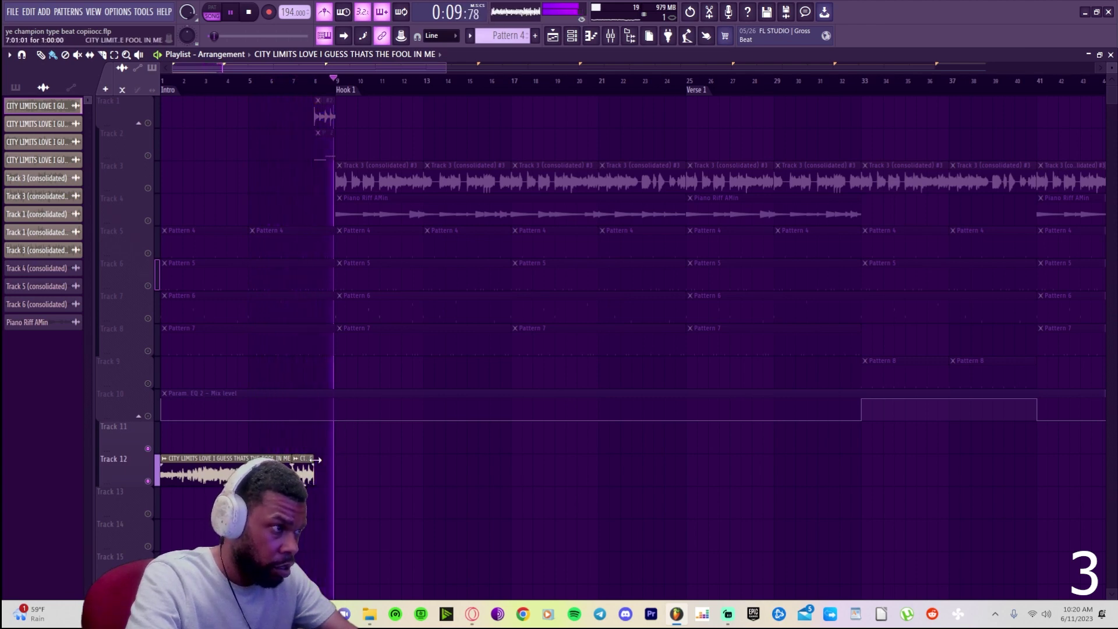
key("space")
left_click_drag(148, 123, 147, 155)
key("space")
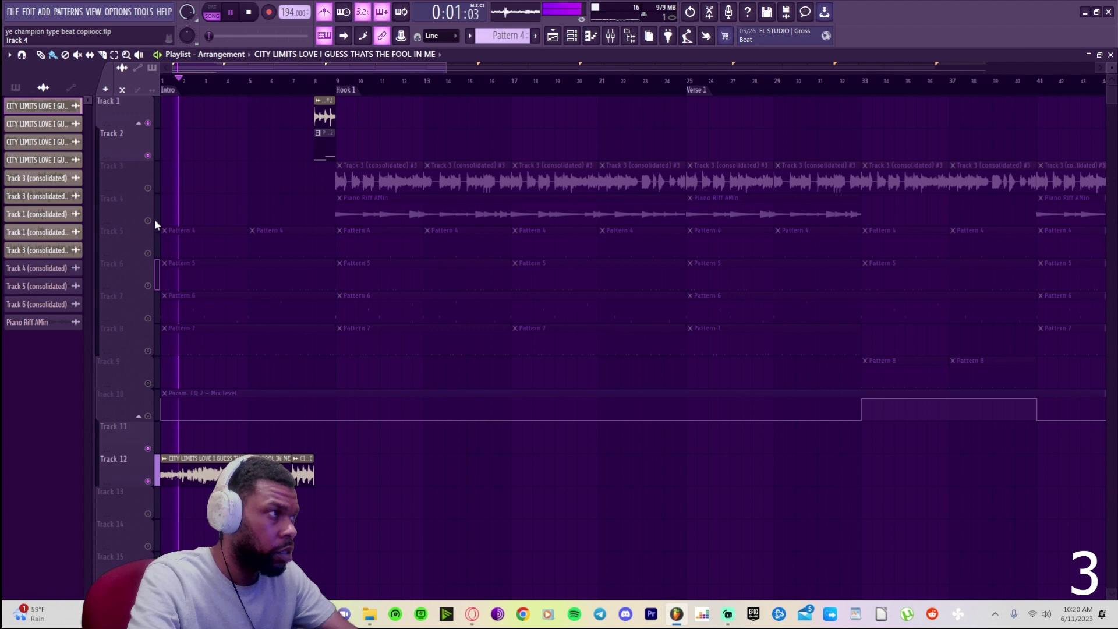
key("ctrl+z")
key("ctrl+z")
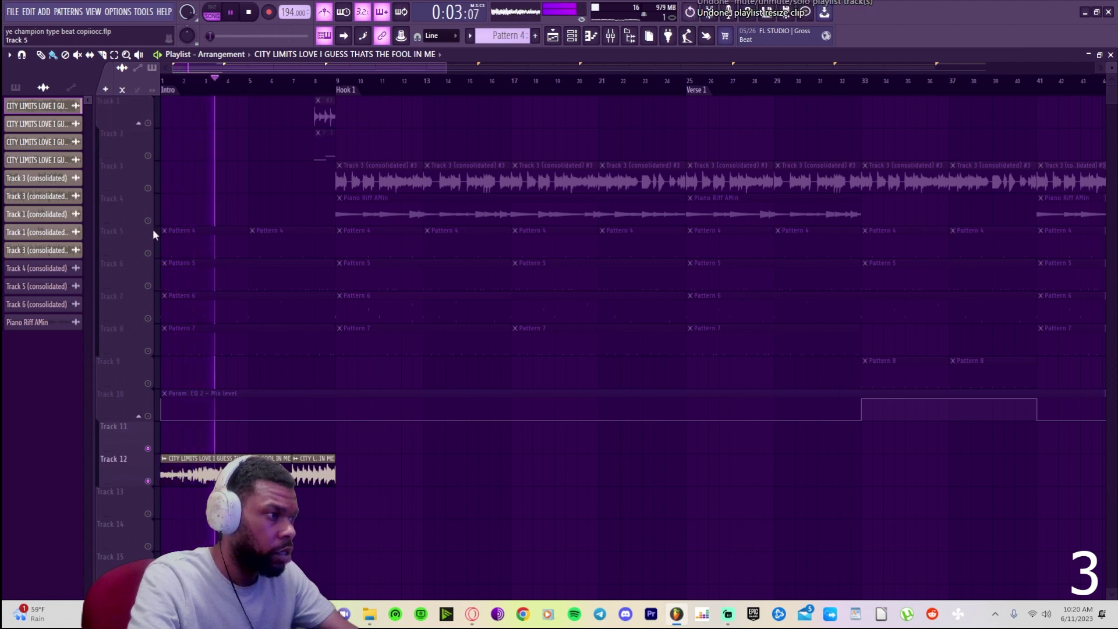
- Turn all playlist tracks back on, and mute Tracks 1 and 2
right_click(150, 156)
left_click(148, 156)
left_click(148, 124)
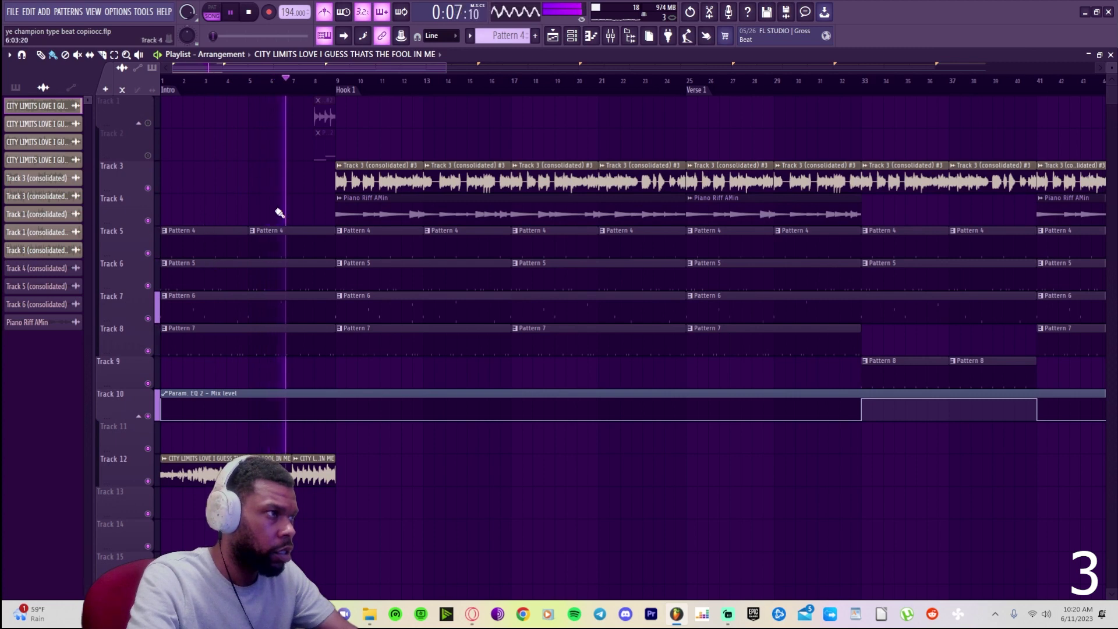
- Delete the Pattern 4, 5, 6 and 7 clips from the intro
right_click(267, 239)
right_click(265, 273)
right_click(265, 309)
right_click(257, 337)
right_click(204, 234)
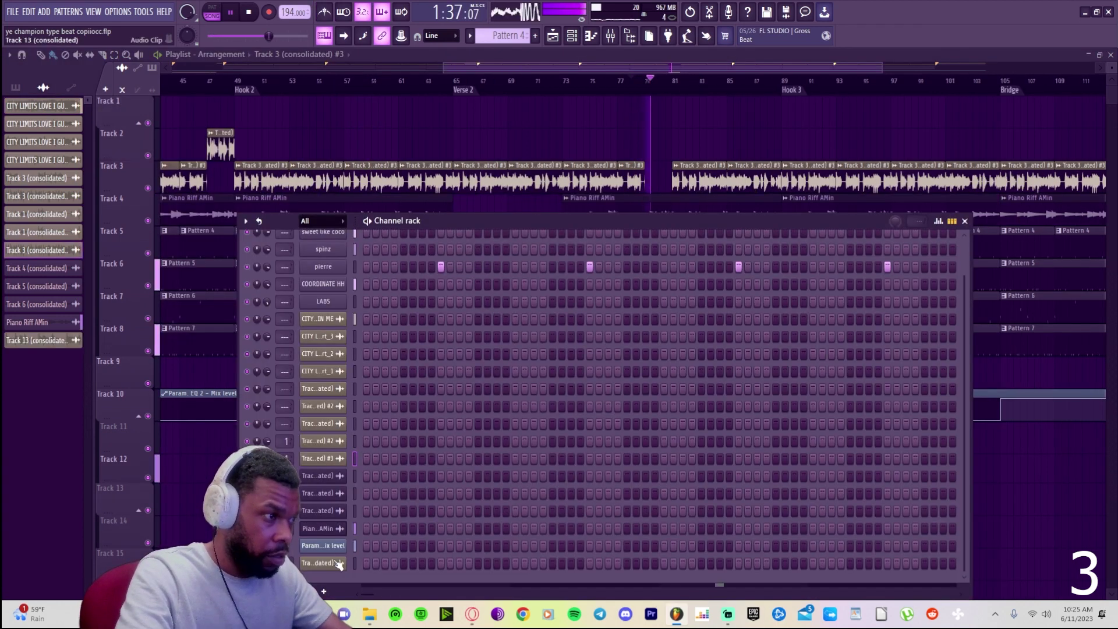
- Check the Track 13 (consolidated) channel, and play the arrangement from the sample clip just before Hook 2
left_click(338, 563)
left_click(419, 199)
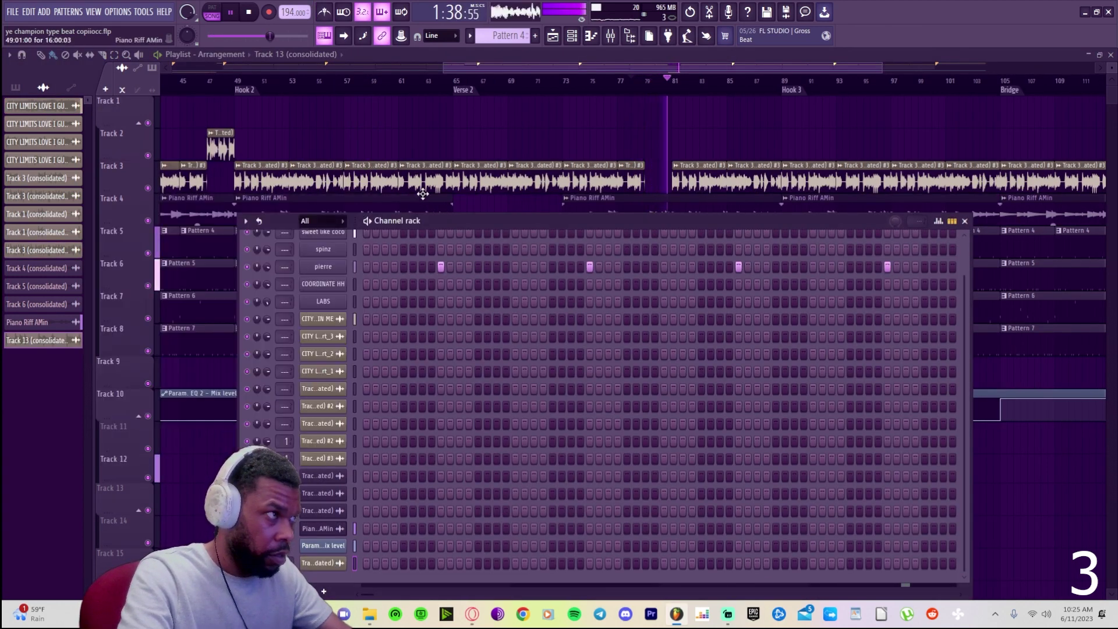
left_click(587, 65)
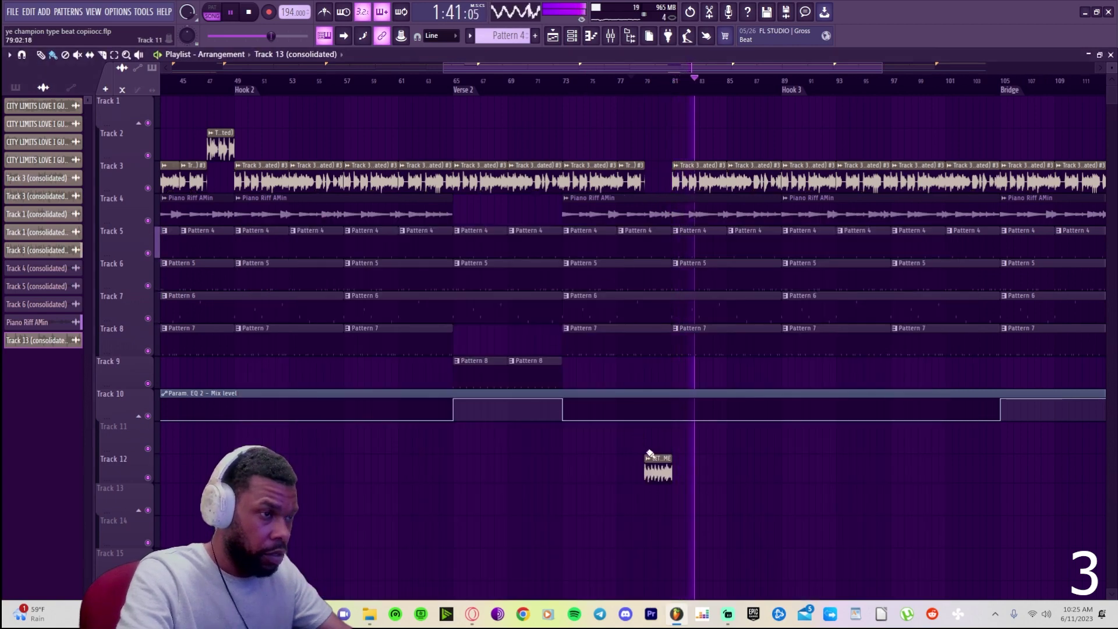
left_click(204, 84)
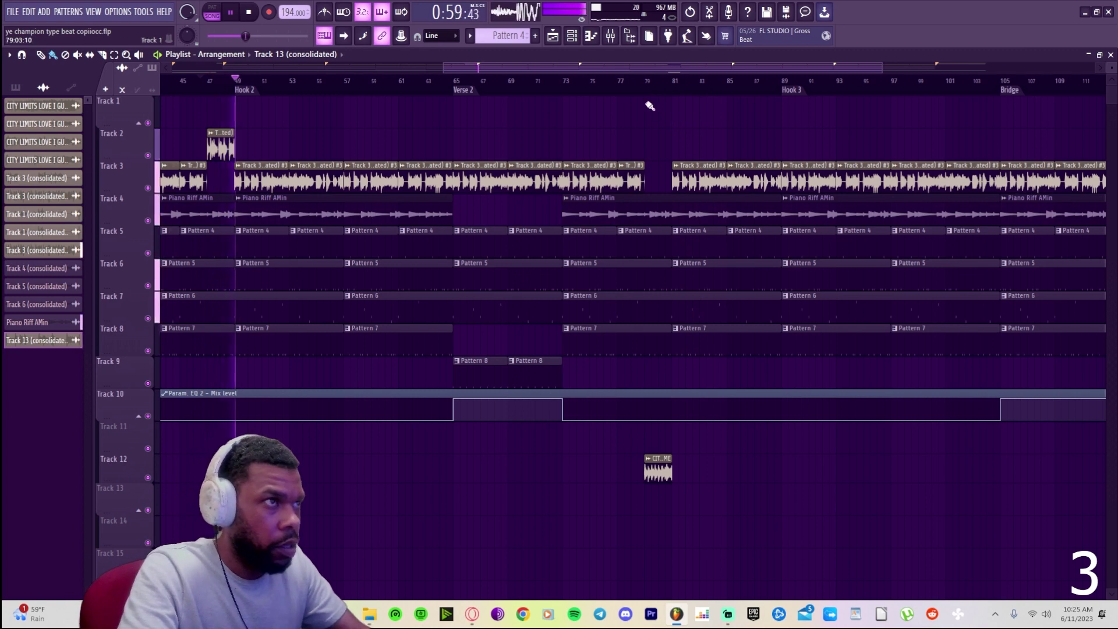
- Consolidate the short Track 12 clip at bar 79, and set the new clip's time stretching to Stretch Pro with a raised pitch
right_click(130, 474)
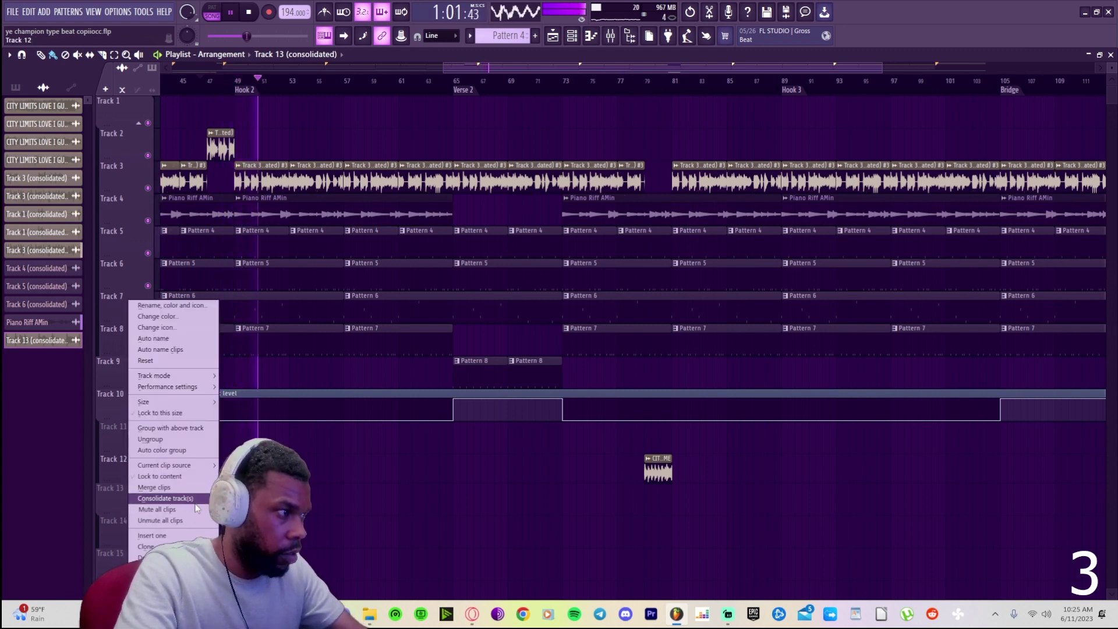
left_click(165, 498)
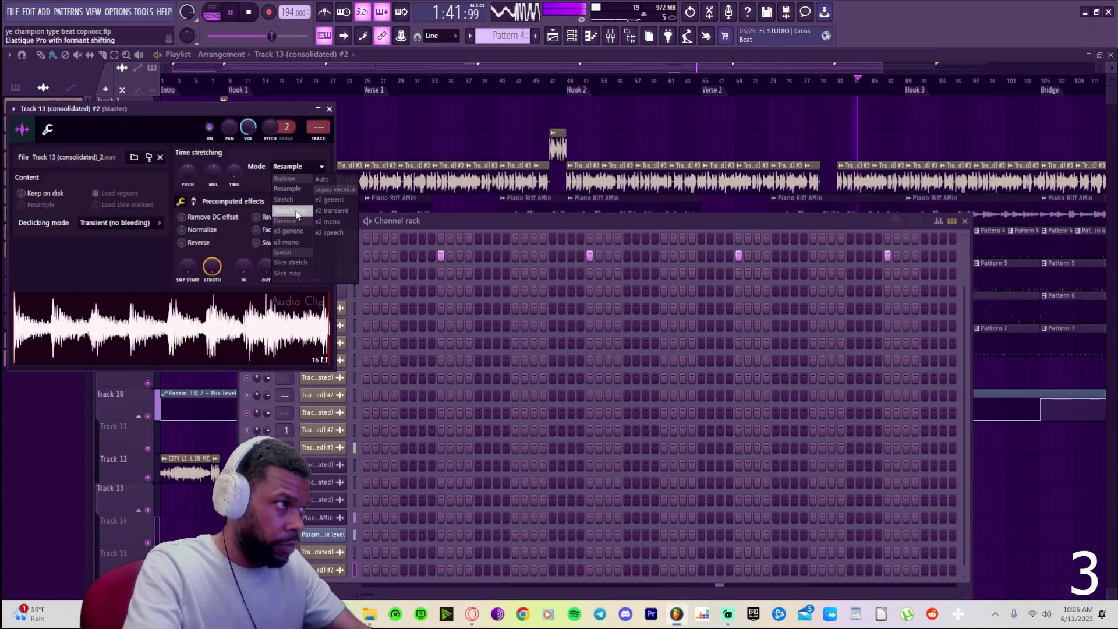
key("space")
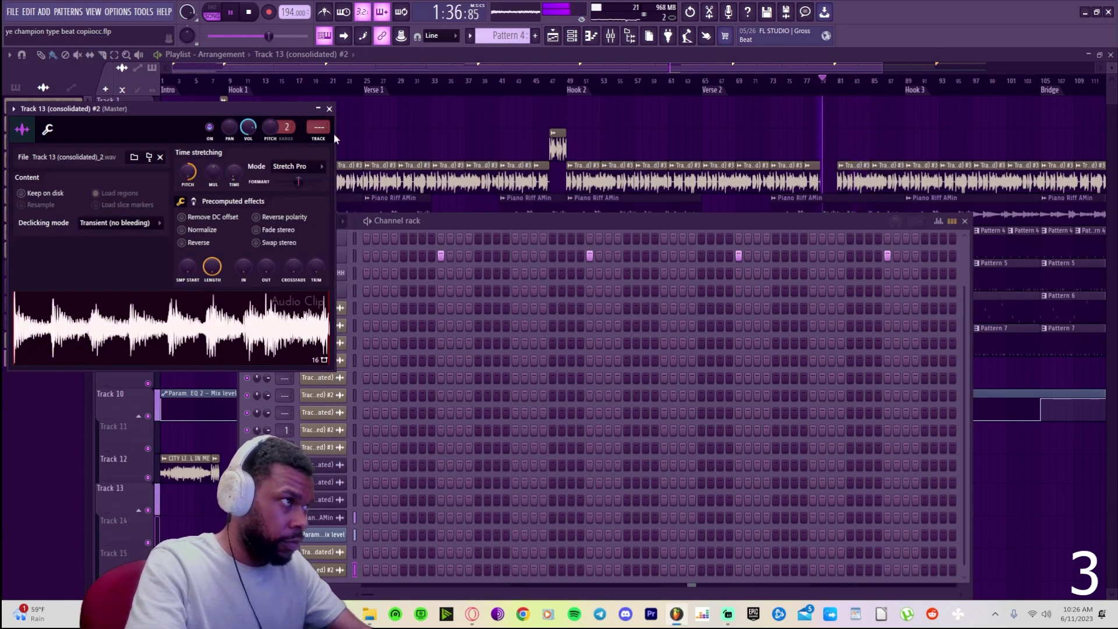
left_click(329, 110)
left_click(400, 70)
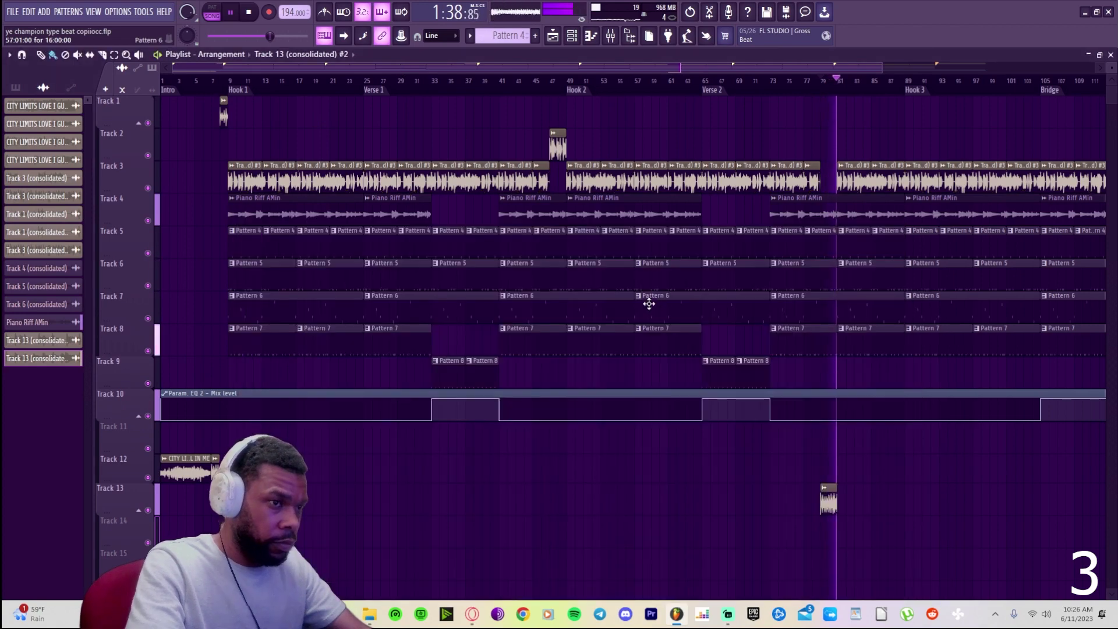
- Move the consolidated sample clip up to Track 2 at bar 79, filling the gap in Track 3, and stop playback
left_click_drag(825, 493, 826, 138)
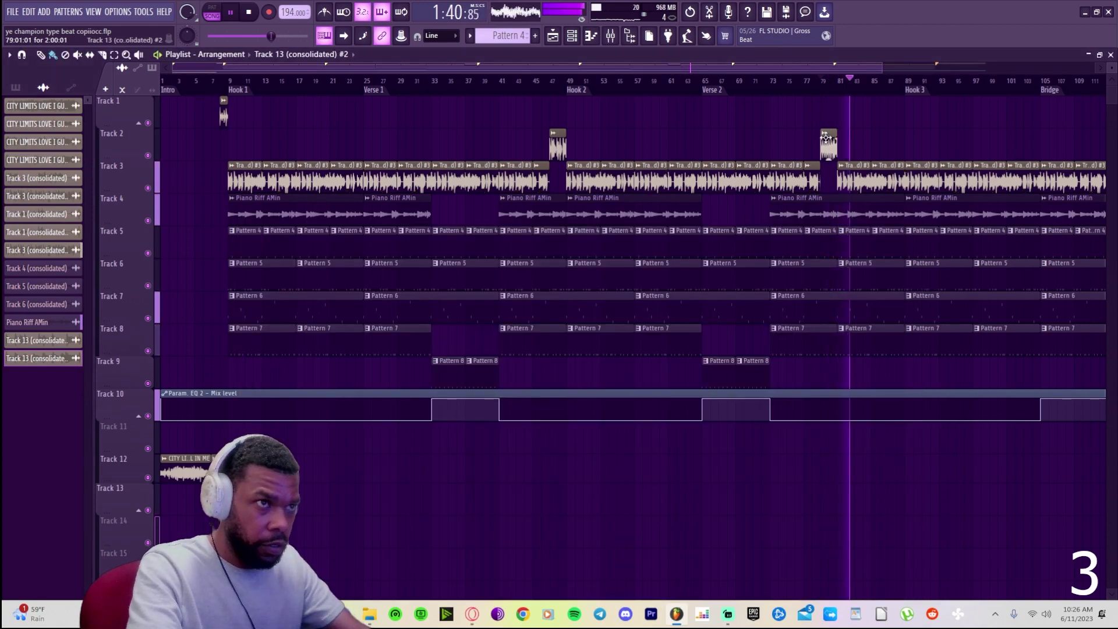
key("space")
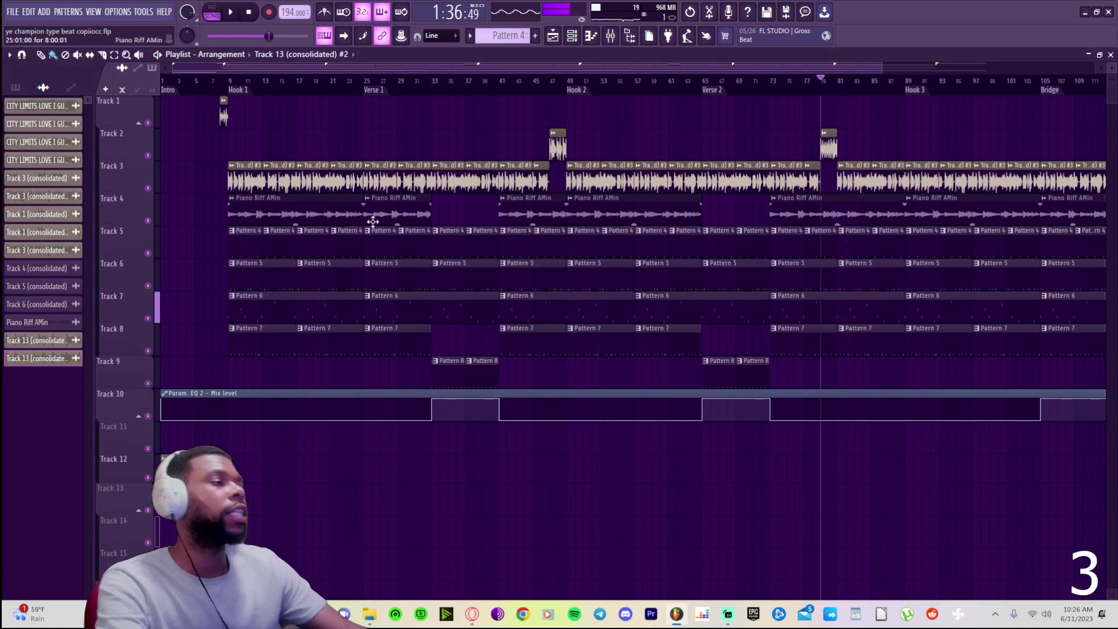
- Consolidate the intro sample clips on Track 12 and set the new clip's time stretching mode to Stretch
left_click_drag(162, 431, 154, 180)
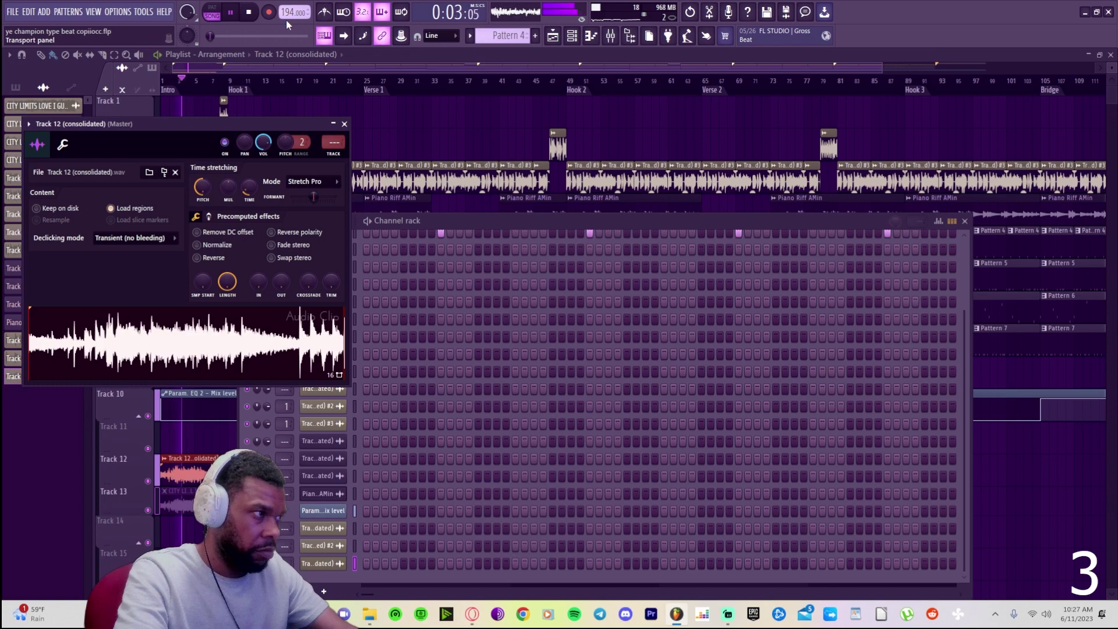
left_click(336, 181)
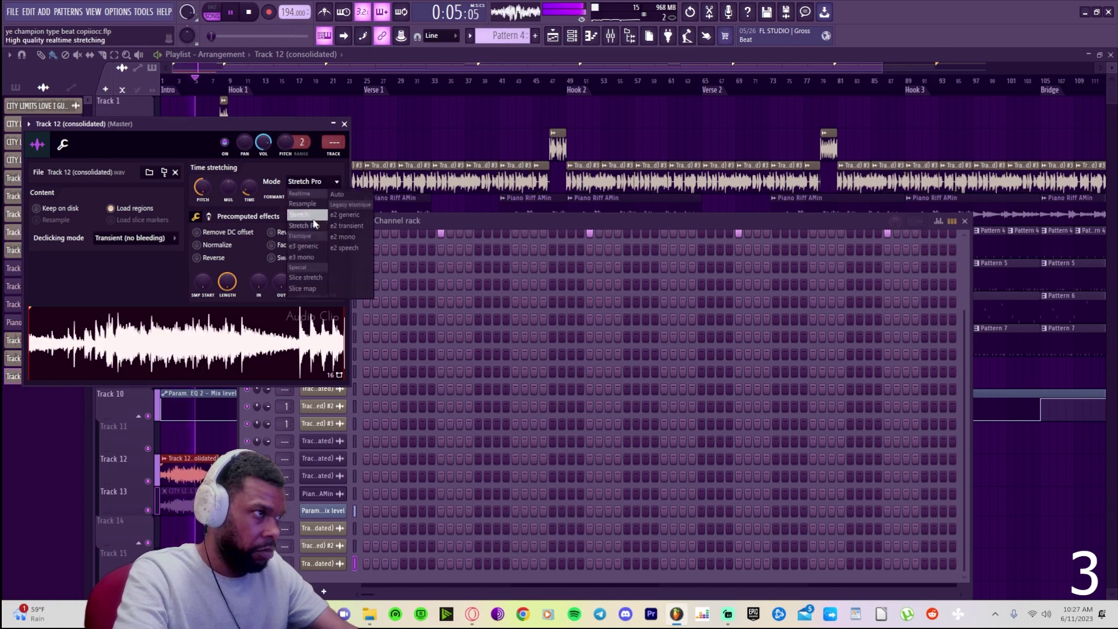
left_click(315, 215)
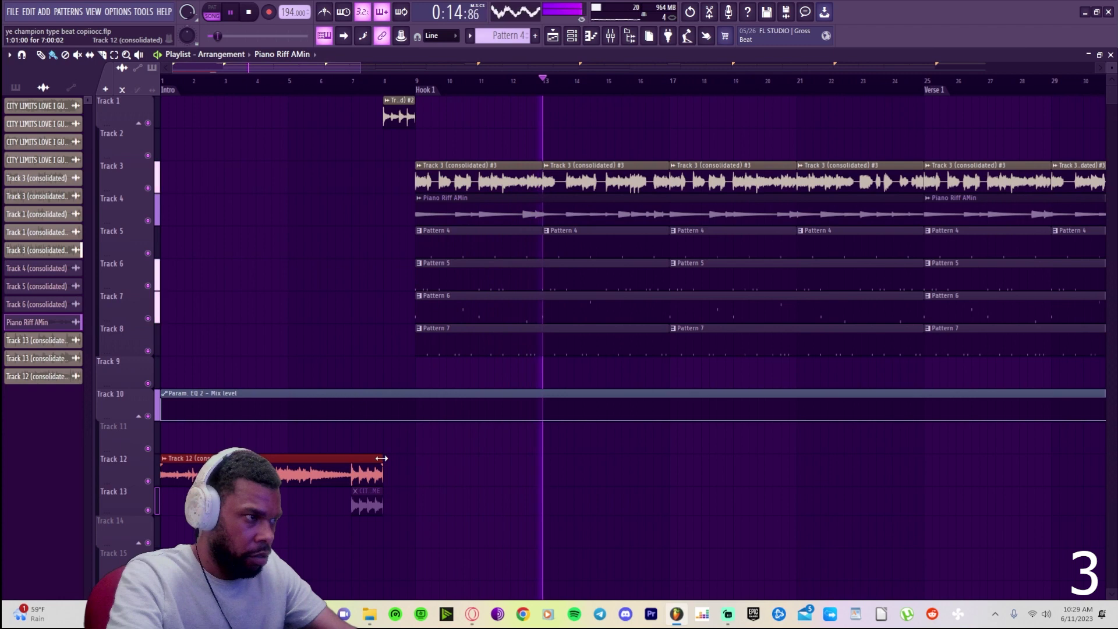
- Trim the consolidated Track 12 clip to end just before bar 7, and extend the Track 13 City Limits clip's start to meet it
left_click_drag(382, 459, 352, 458)
left_click(373, 501)
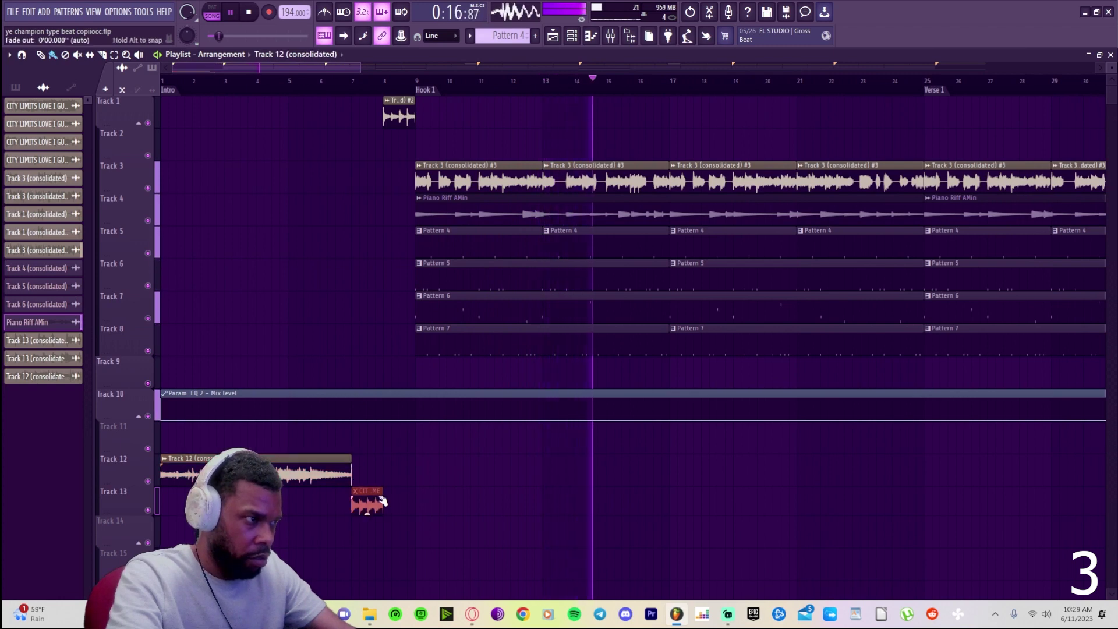
left_click_drag(359, 68, 241, 128)
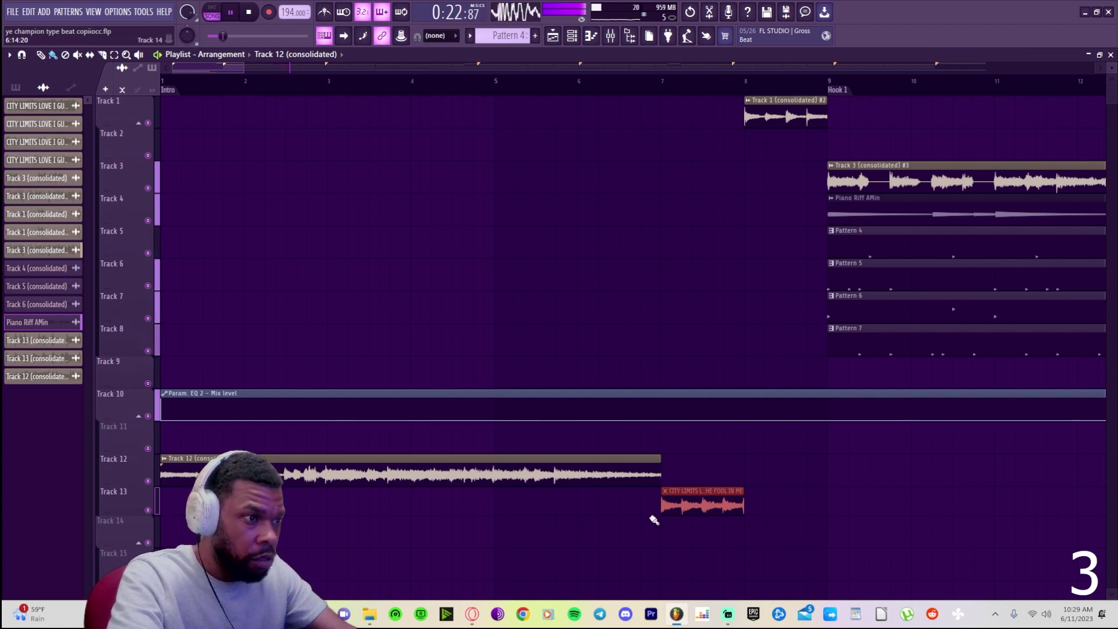
left_click_drag(661, 510, 658, 510)
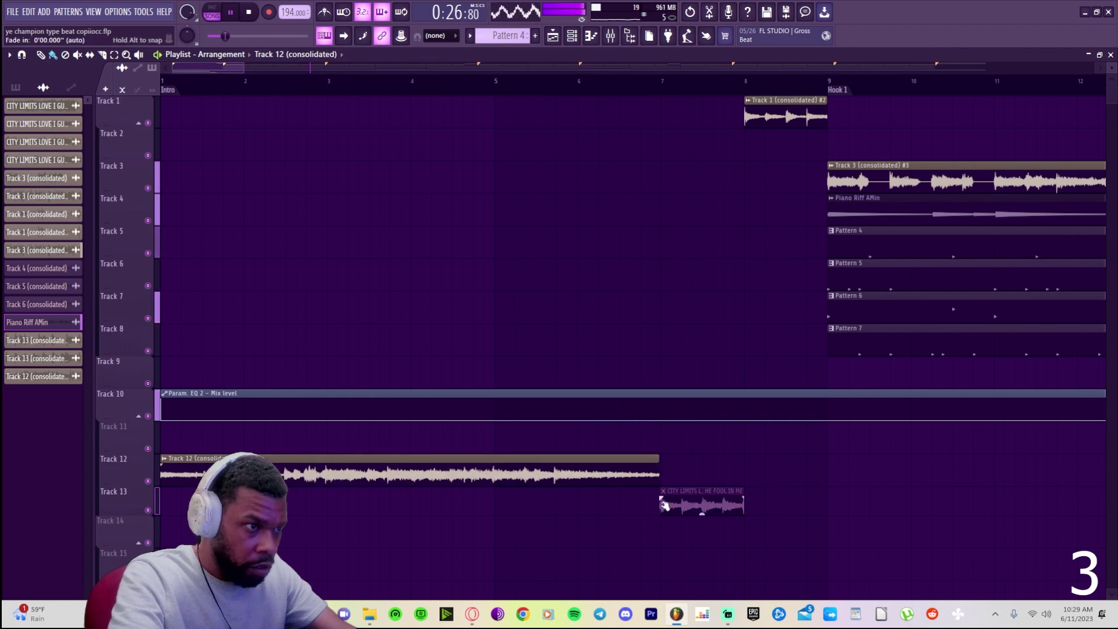
- Unmute the City Limits clip at bar 7 on Track 13
left_click(703, 512)
left_click(10, 54)
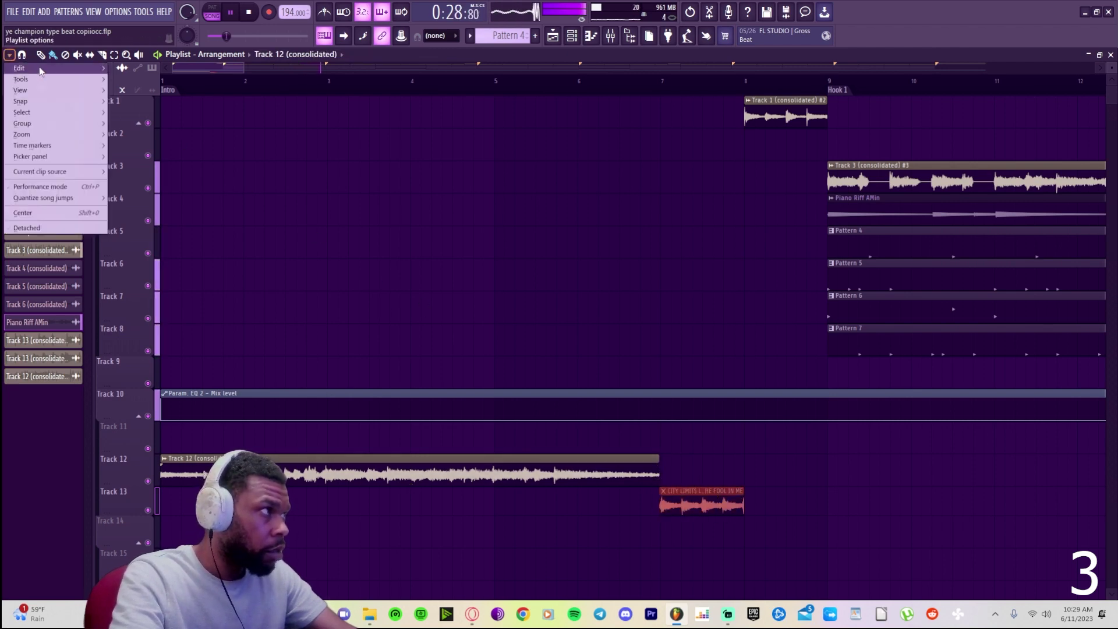
mouse_move(50, 72)
left_click(153, 245)
- Play the arrangement, view the full song from intro to outro, and stop playback
key("space")
key("space")
left_click_drag(242, 68, 546, 68)
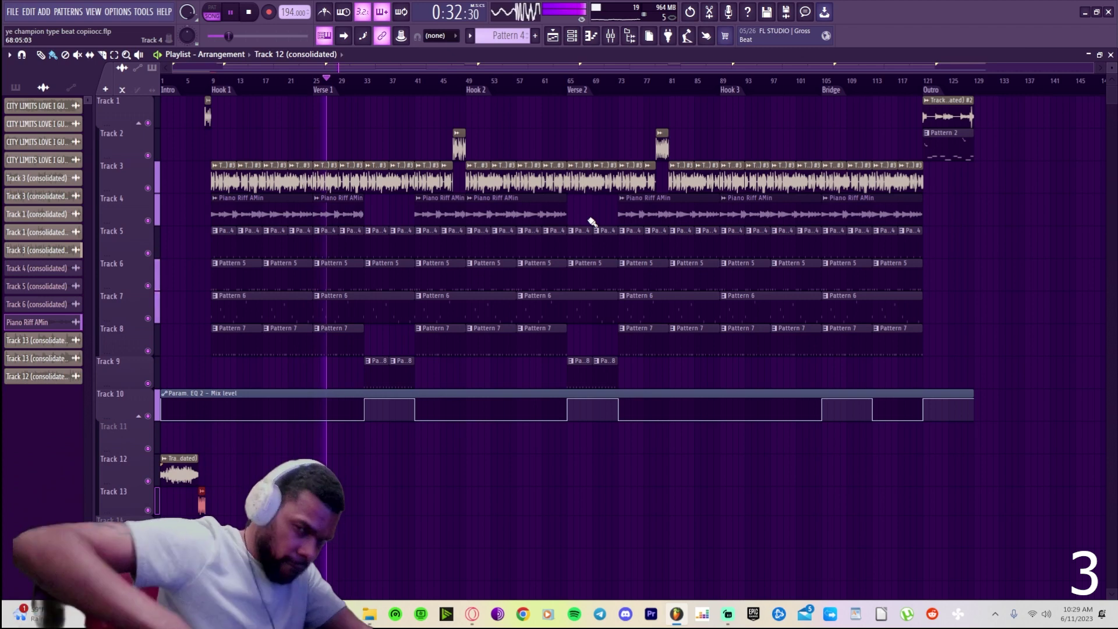
key("space")
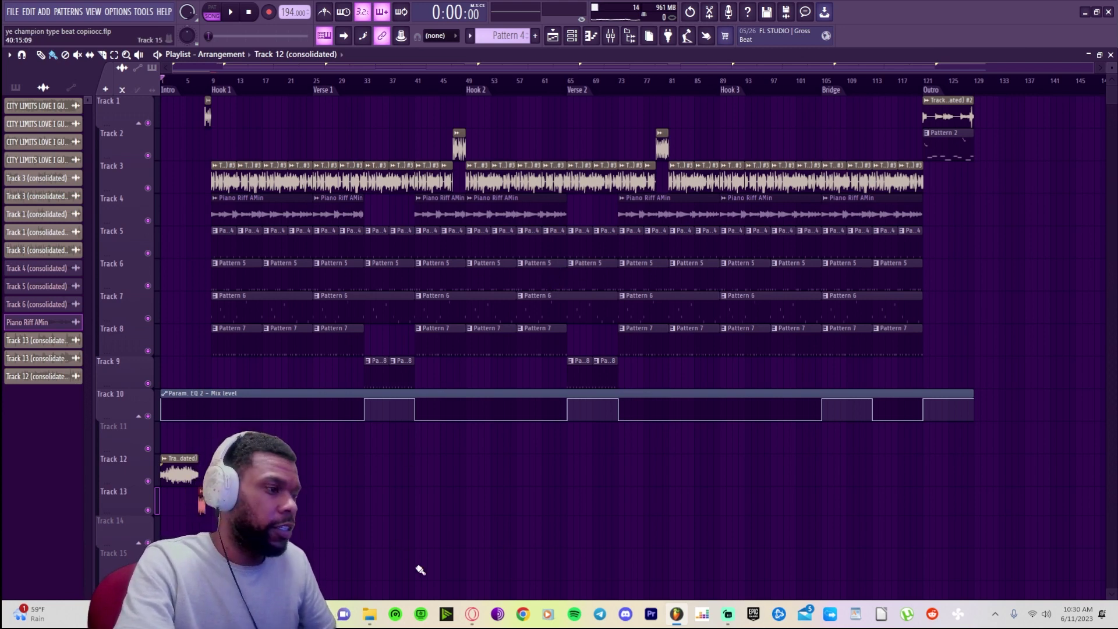
- Switch to Streamlabs Desktop to reach the recording controls
mouse_move(479, 622)
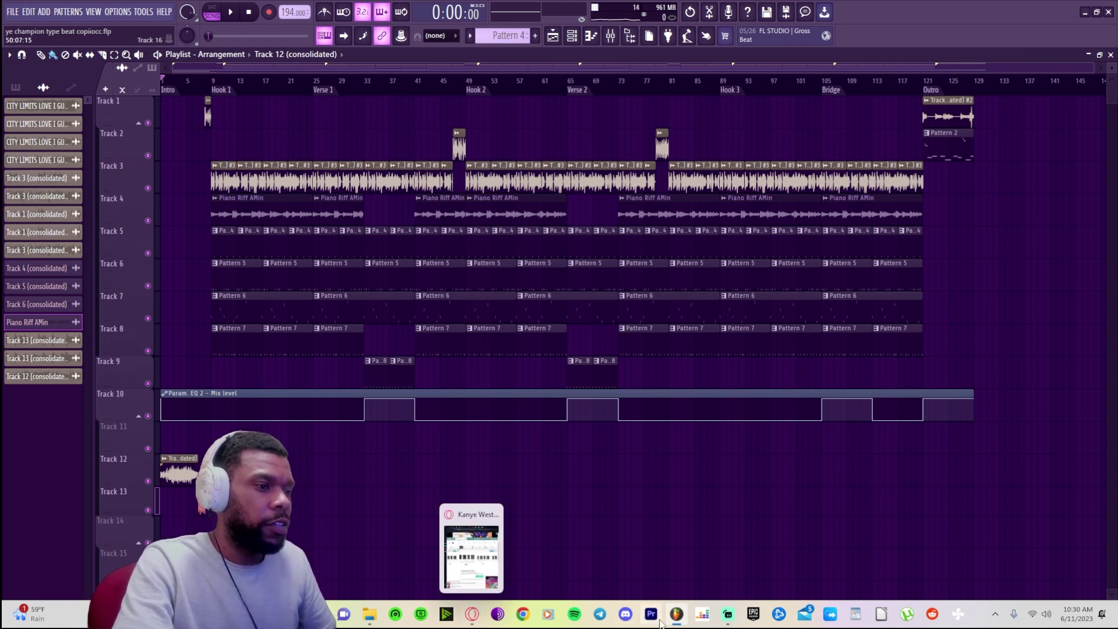
left_click(722, 615)
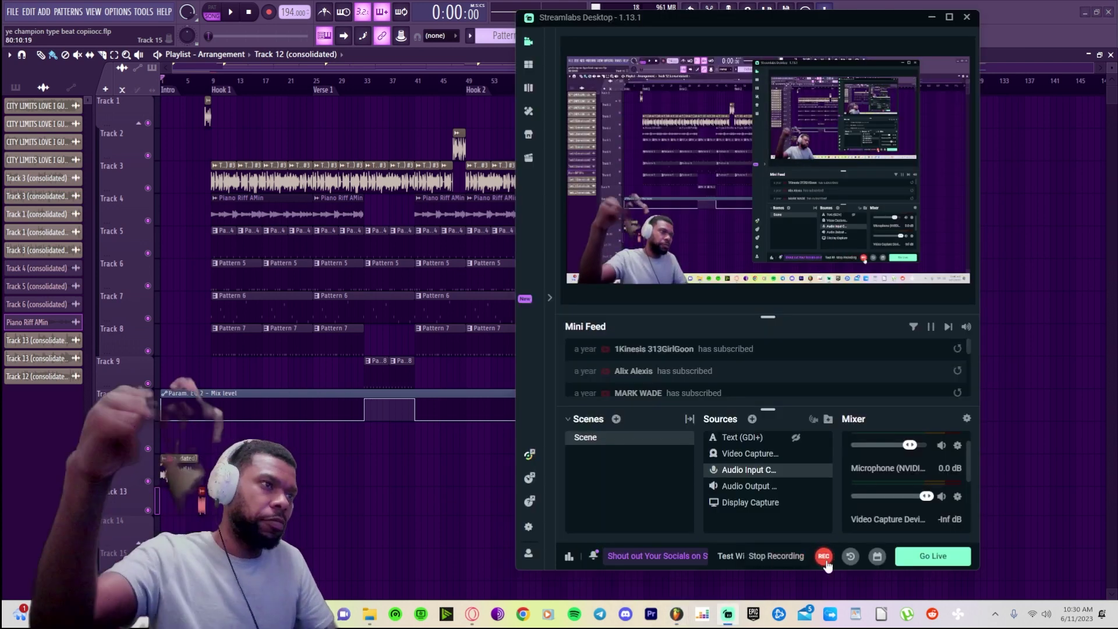